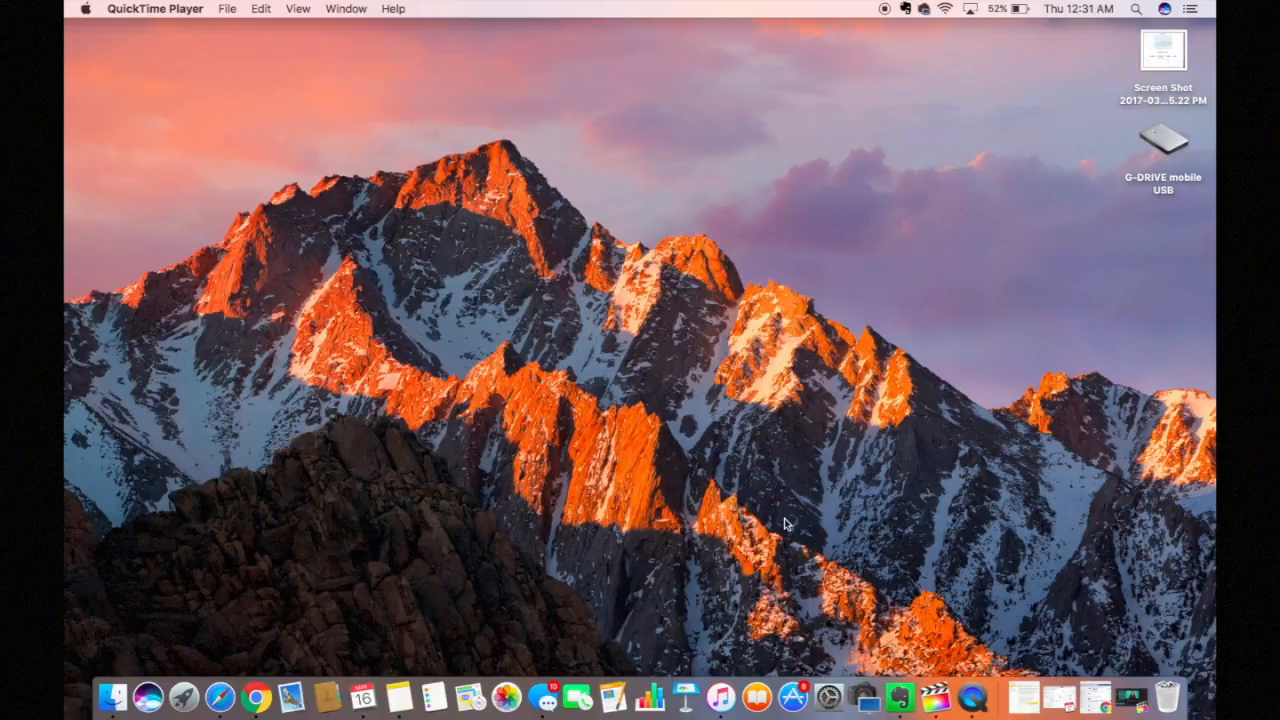
Step: Search the App Store for 'Final Cut' and open the Final Cut Pro suggestion
left_click(798, 708)
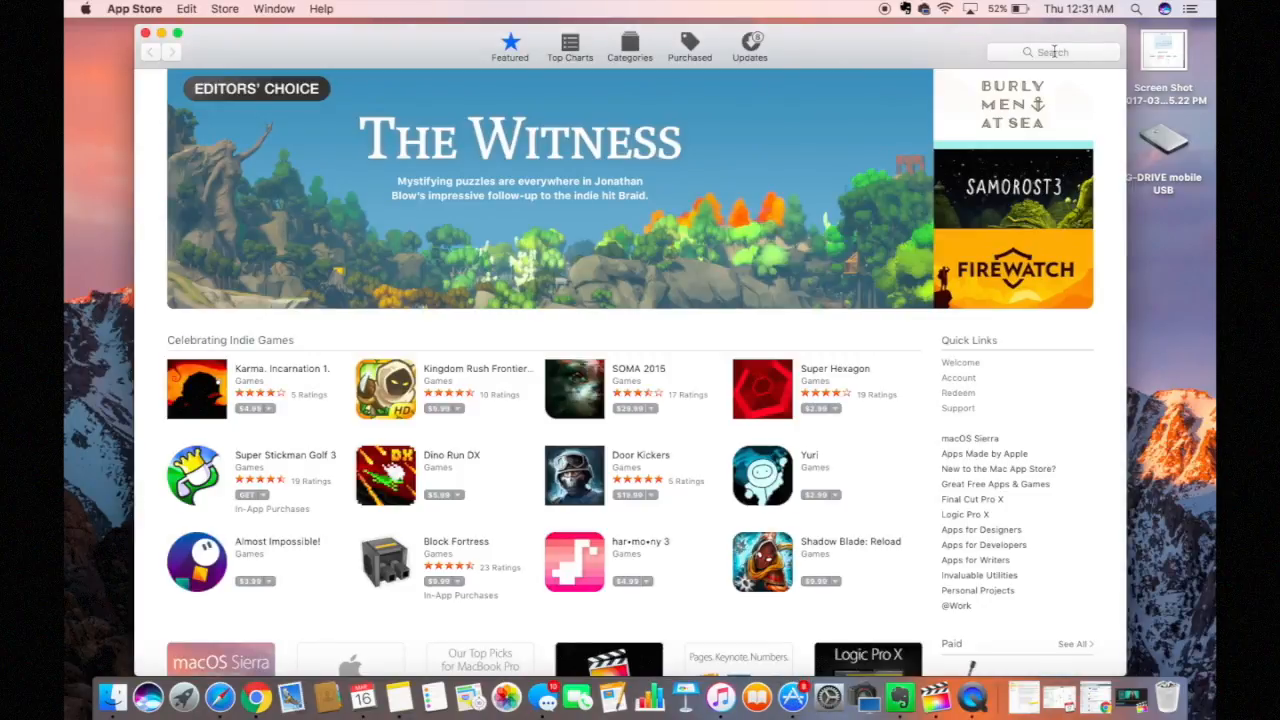
left_click(1054, 51)
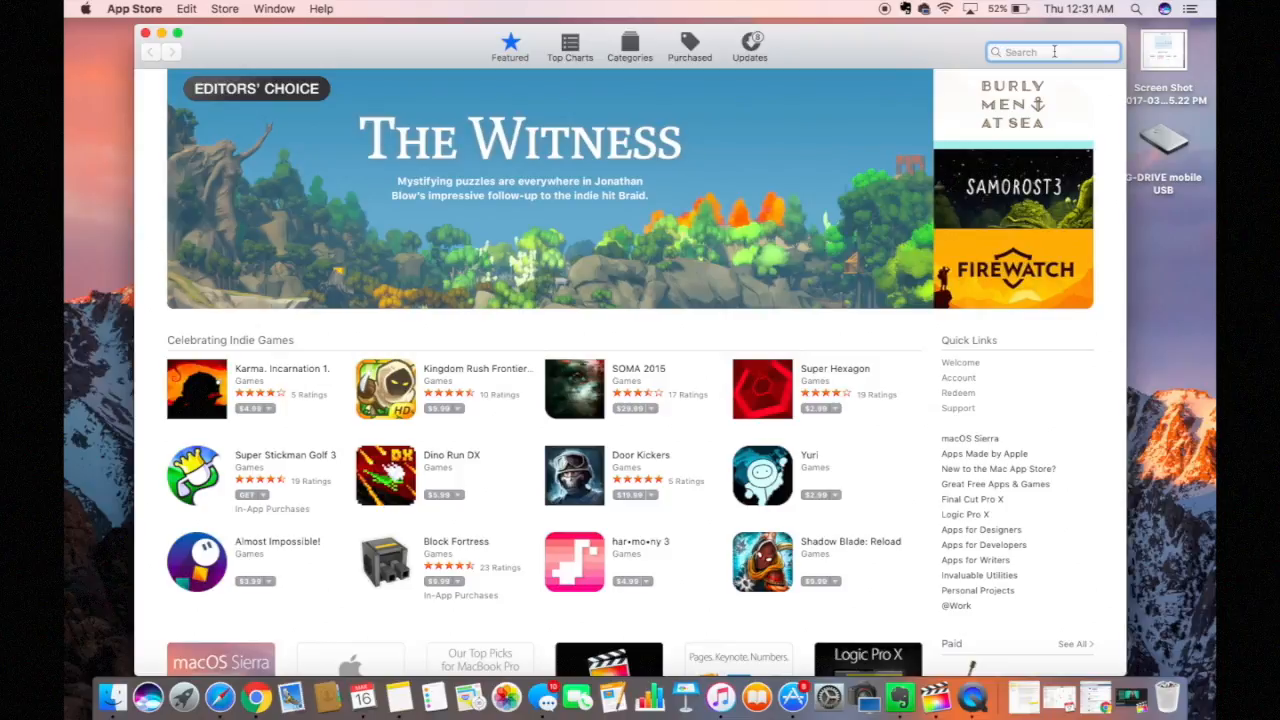
type("Final")
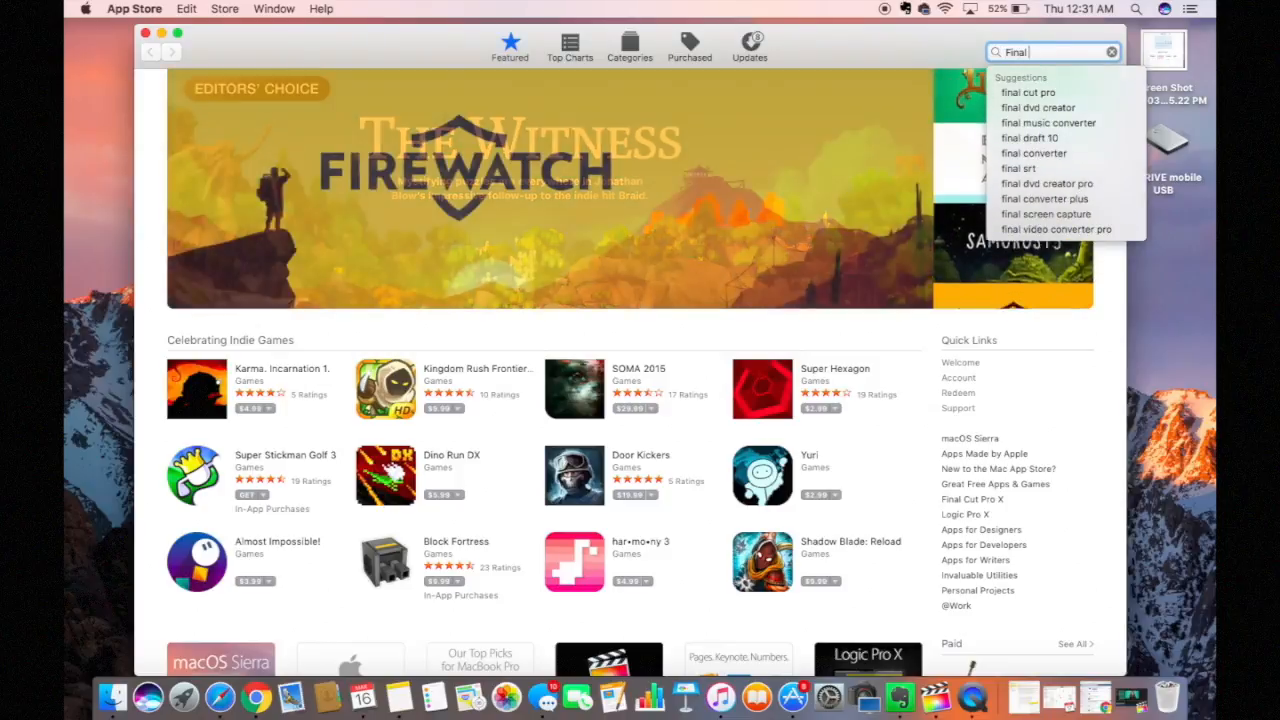
type(" Cut pro")
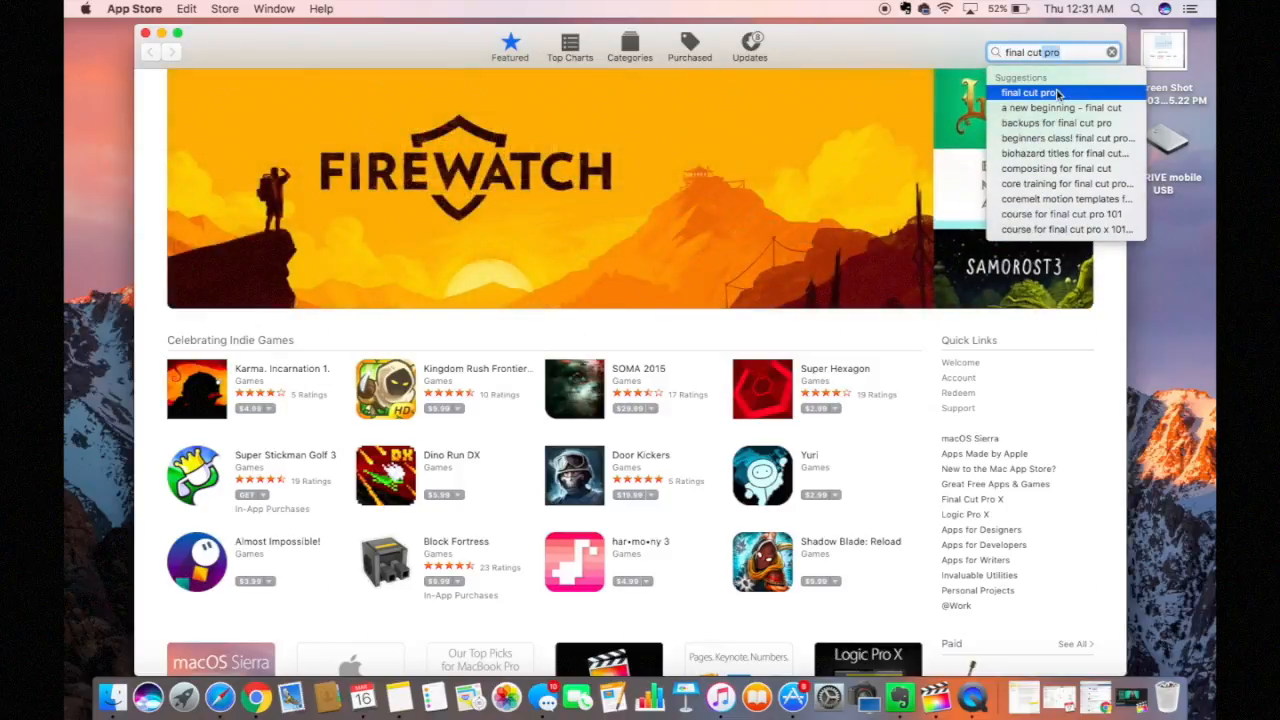
left_click(1030, 93)
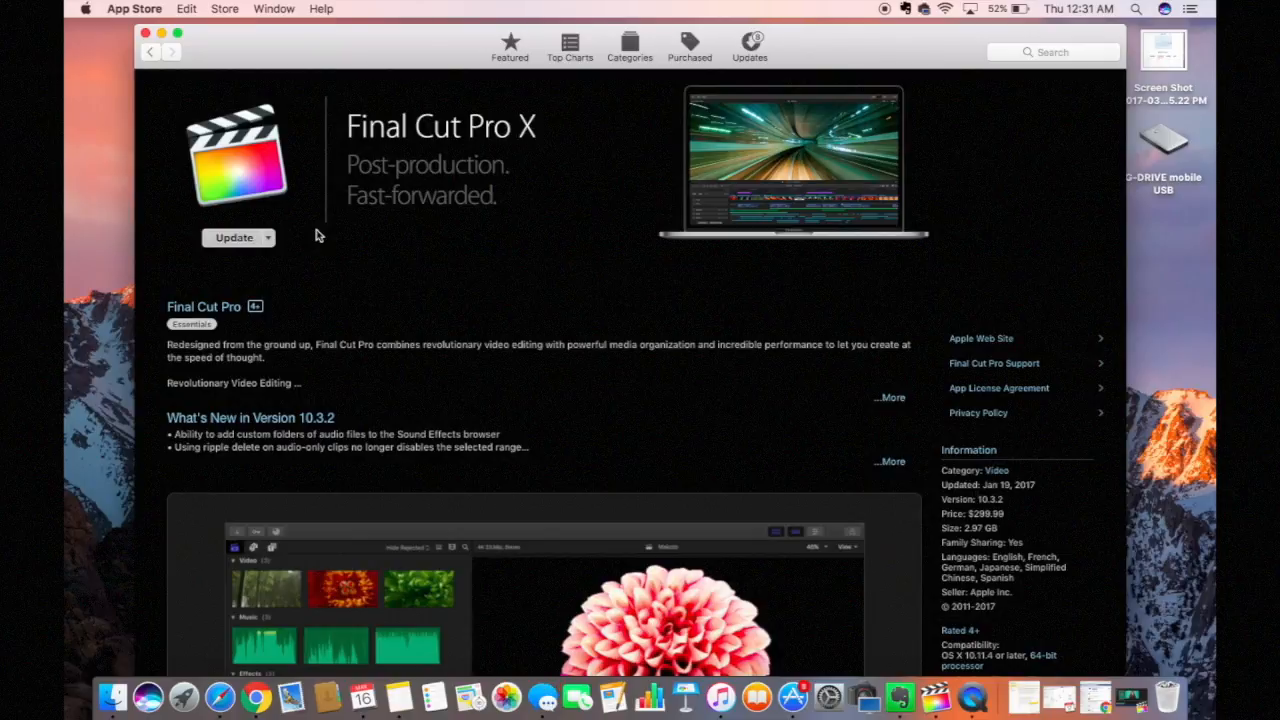
Step: Read through the Final Cut Pro X details and ratings, then close the App Store
scroll(316, 235, "down", 3)
scroll(316, 235, "up", 2)
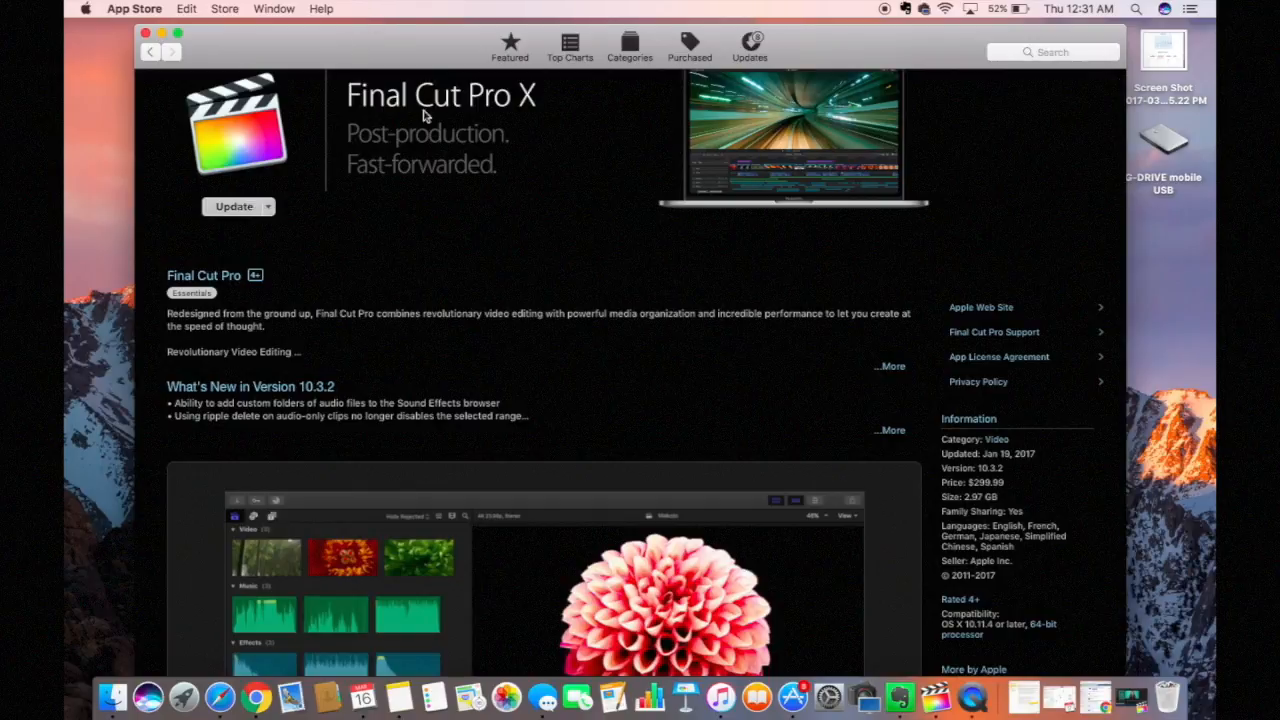
scroll(434, 128, "down", 5)
scroll(434, 132, "down", 4)
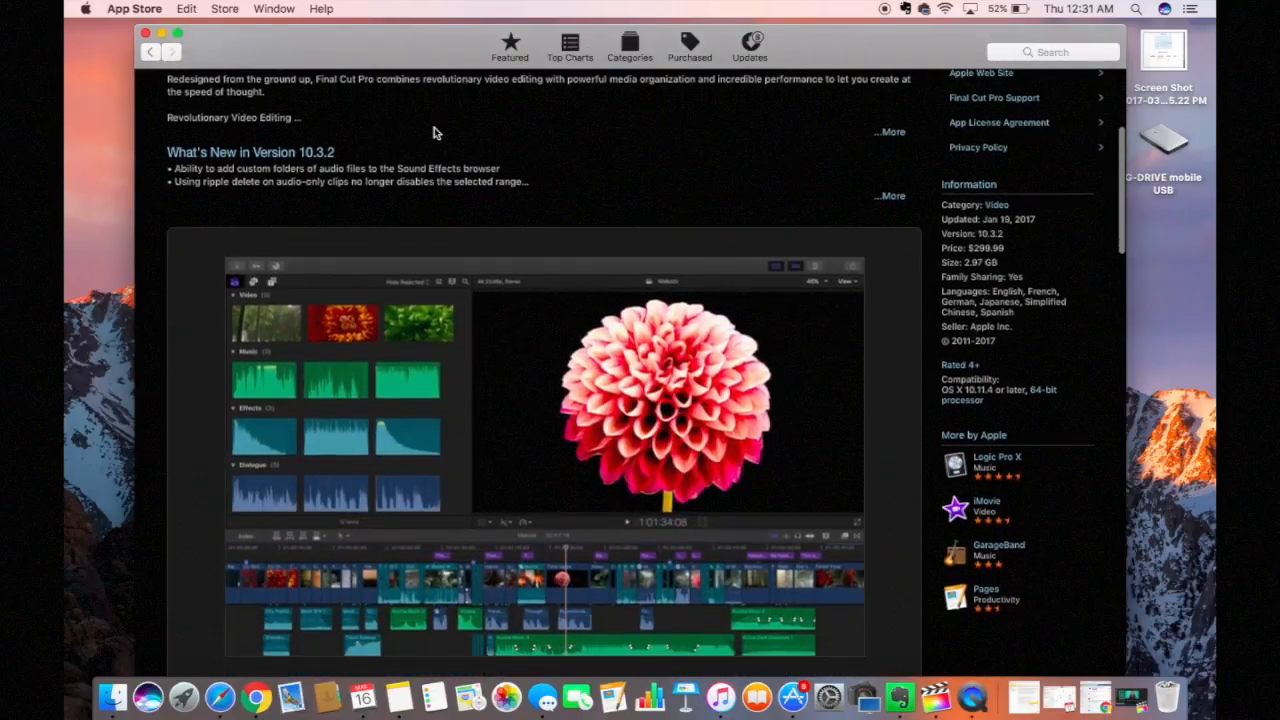
scroll(434, 130, "down", 5)
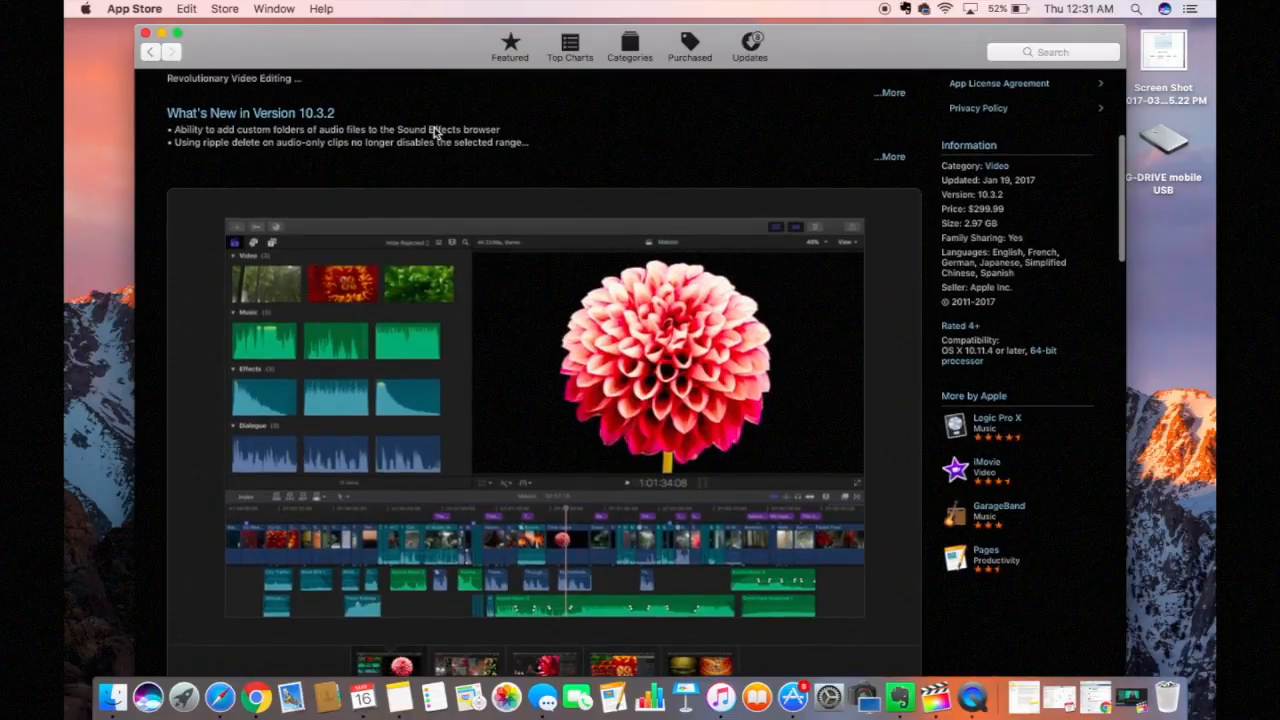
scroll(434, 132, "down", 3)
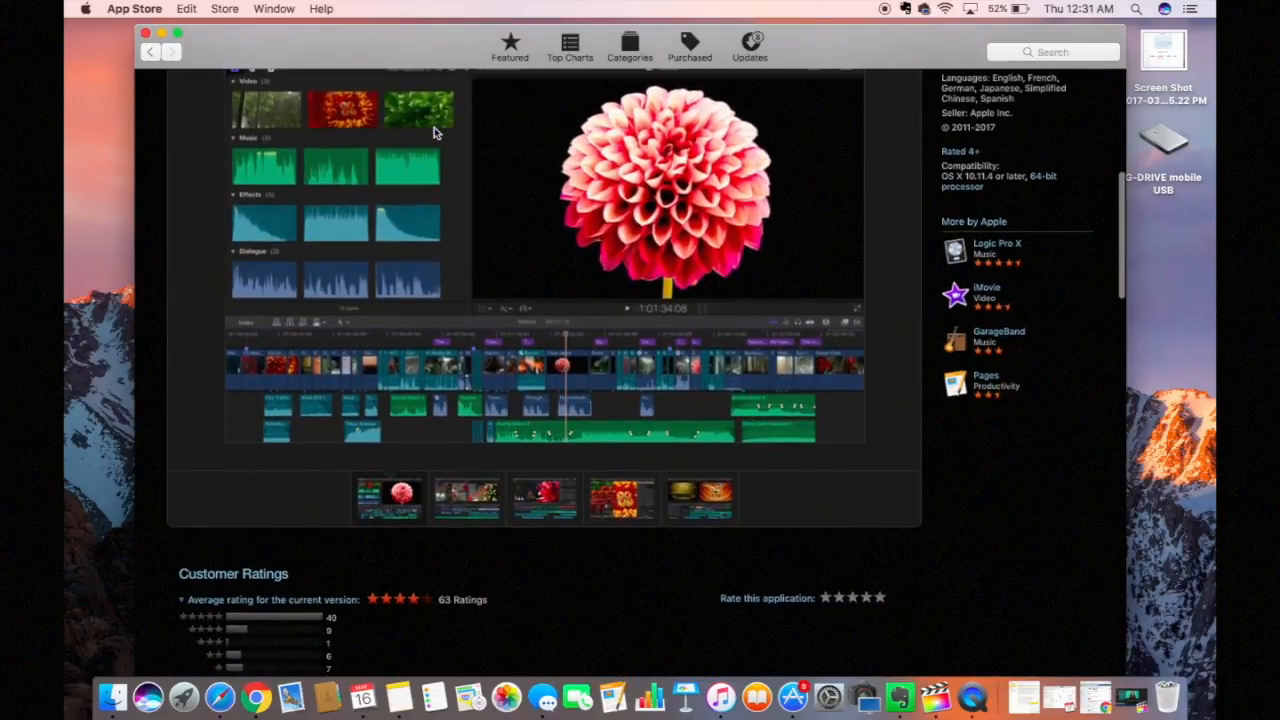
scroll(430, 150, "up", 3)
scroll(386, 272, "down", 5)
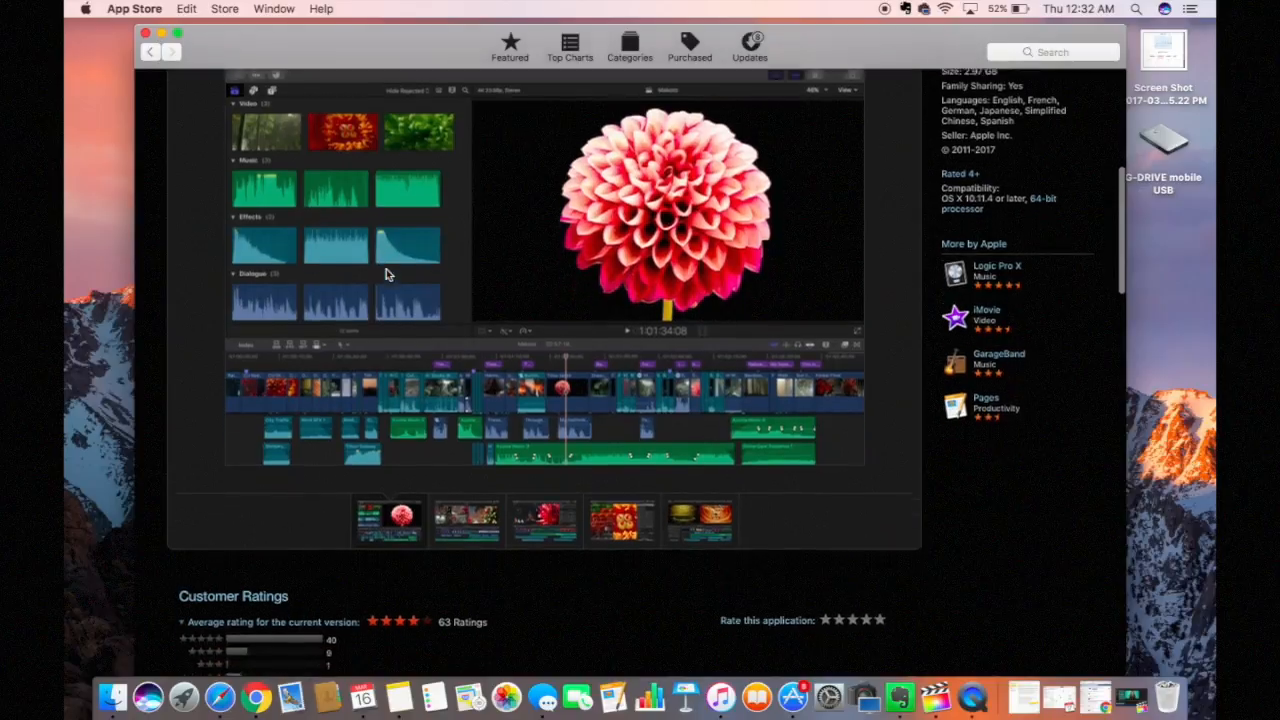
scroll(388, 275, "down", 2)
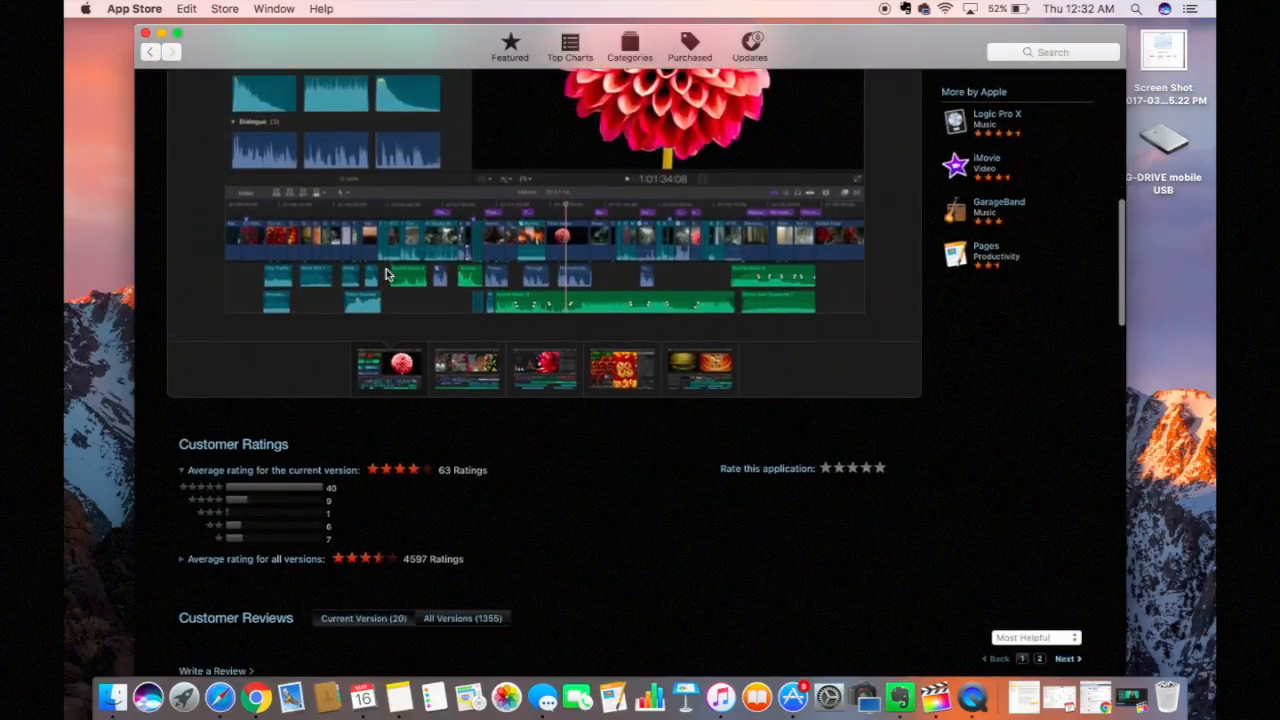
scroll(388, 274, "up", 5)
scroll(386, 272, "up", 12)
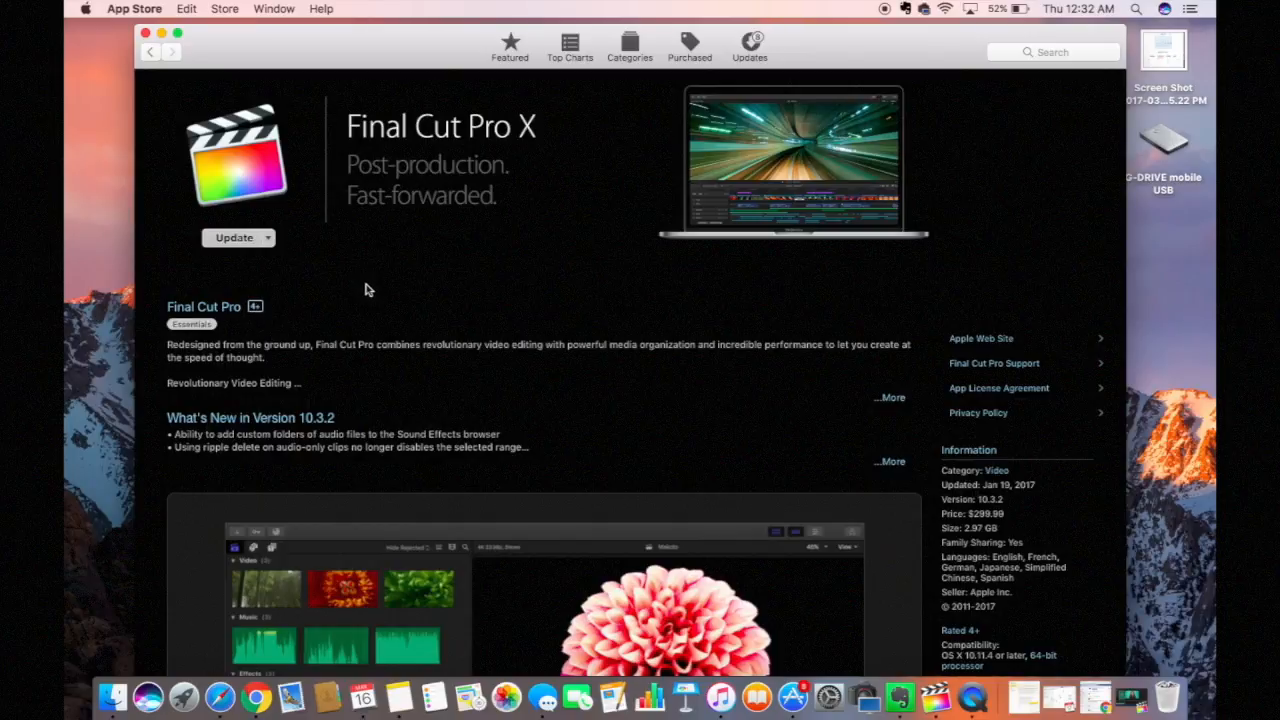
left_click(145, 33)
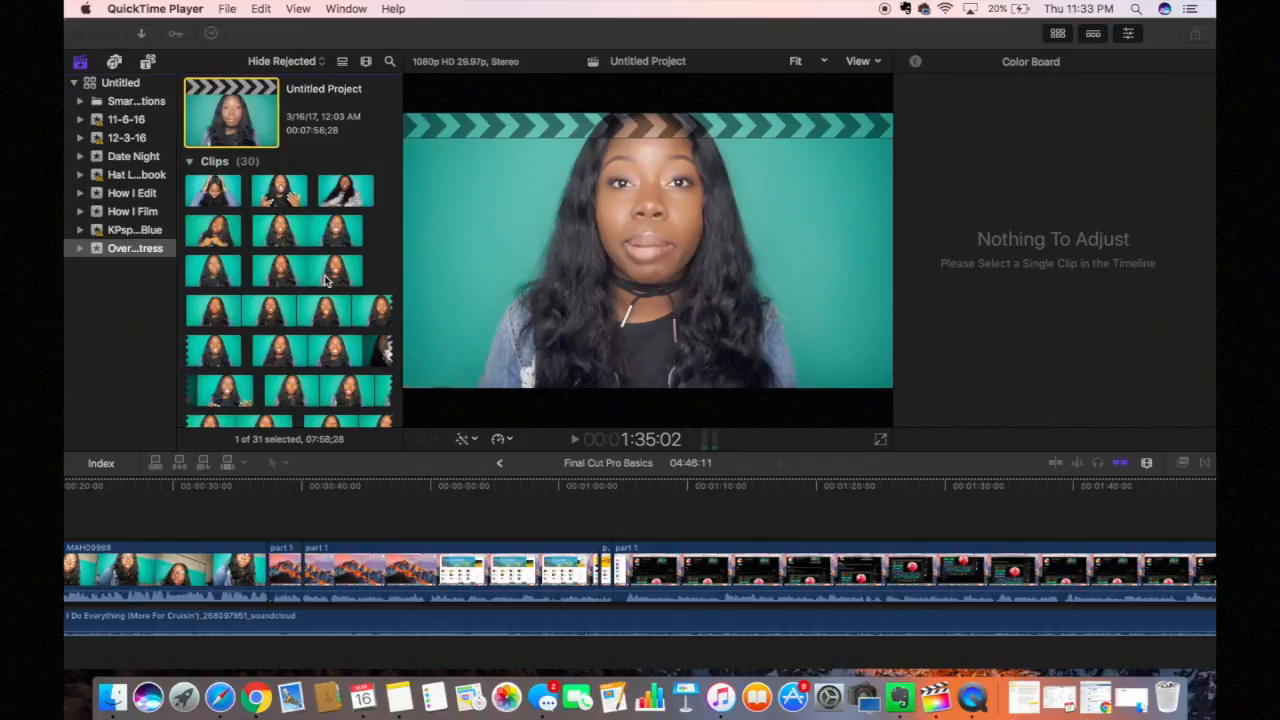
scroll(303, 315, "down", 3)
scroll(305, 318, "up", 3)
scroll(218, 198, "down", 3)
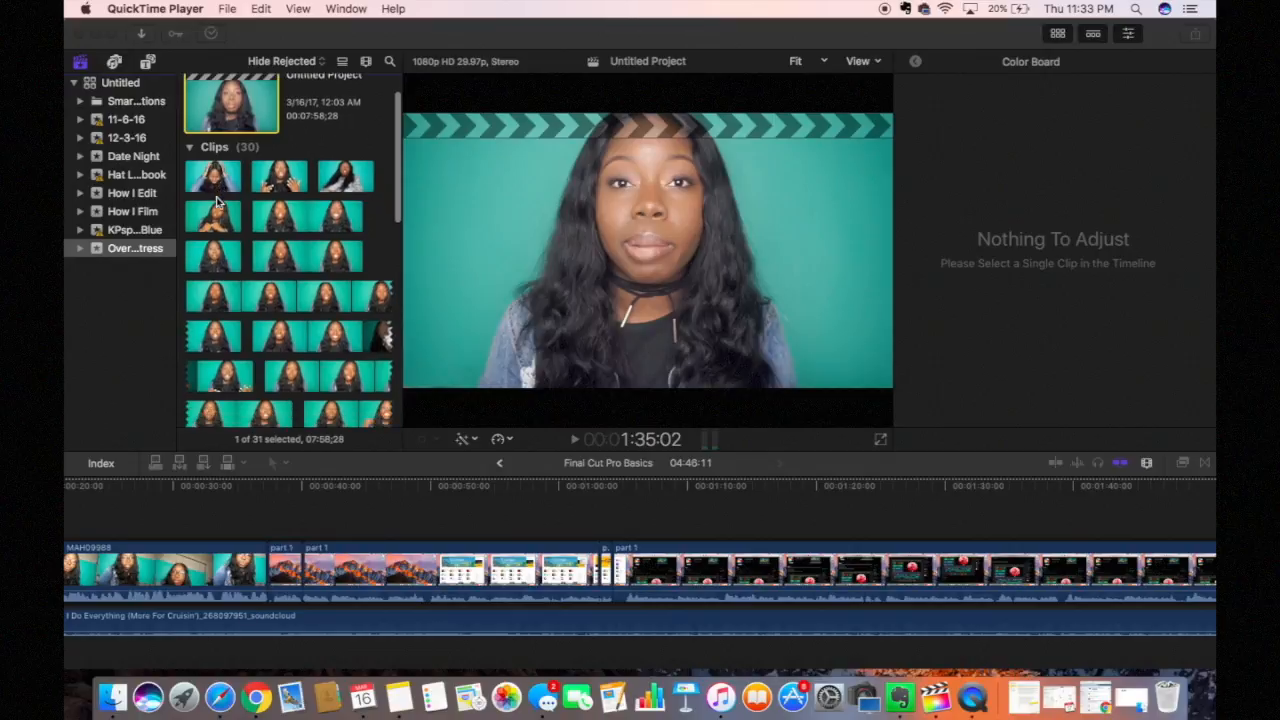
scroll(211, 138, "down", 2)
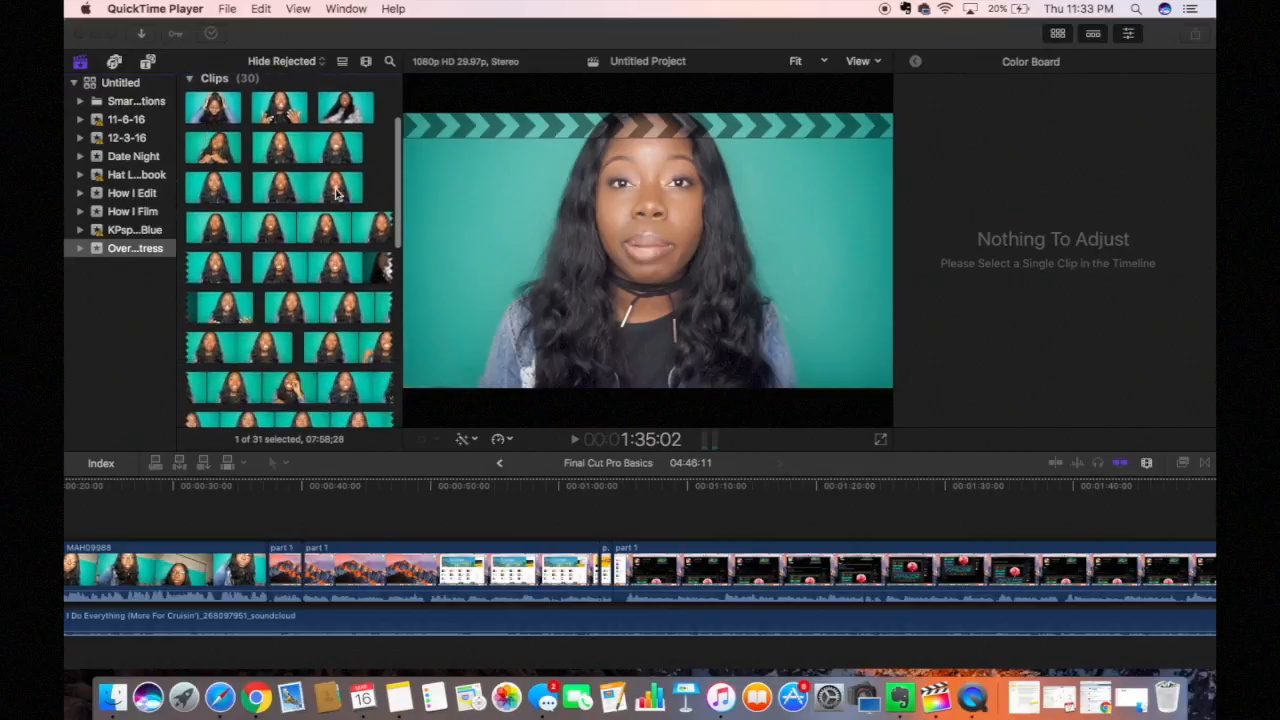
scroll(302, 280, "down", 3)
scroll(301, 280, "down", 2)
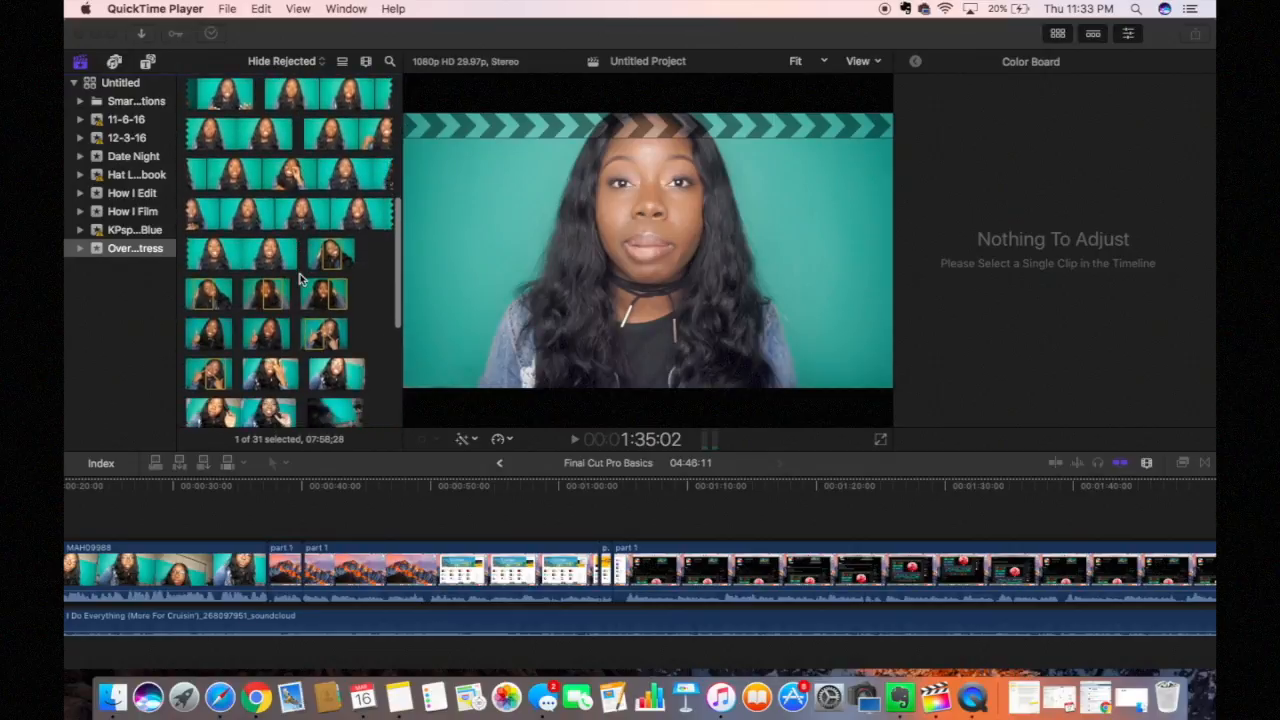
scroll(300, 280, "up", 3)
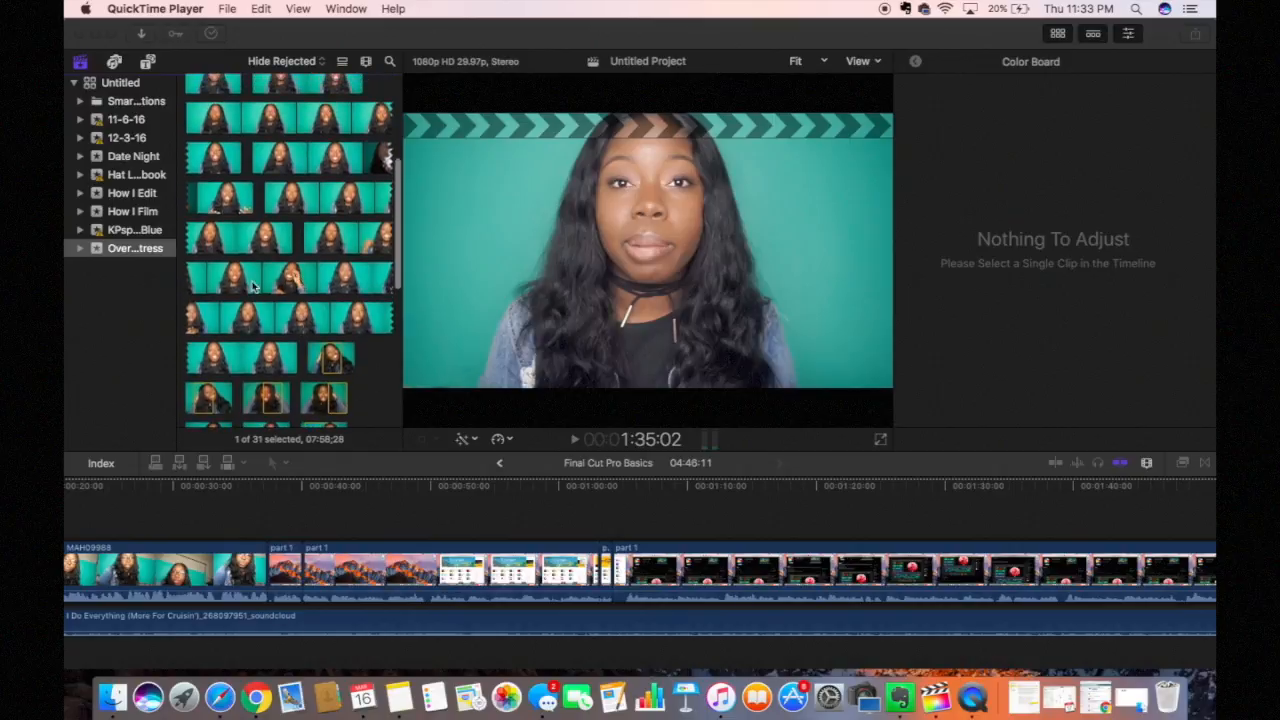
scroll(288, 232, "up", 5)
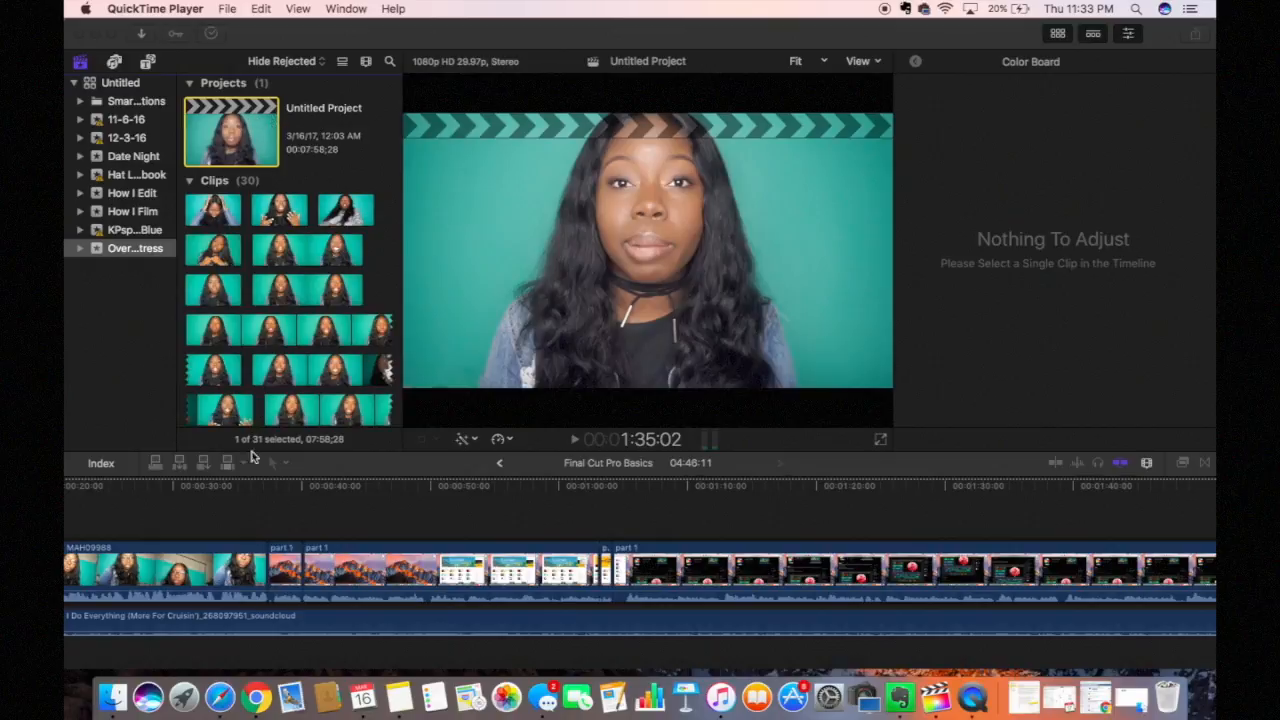
scroll(239, 540, "left", 2)
scroll(239, 540, "left", 3)
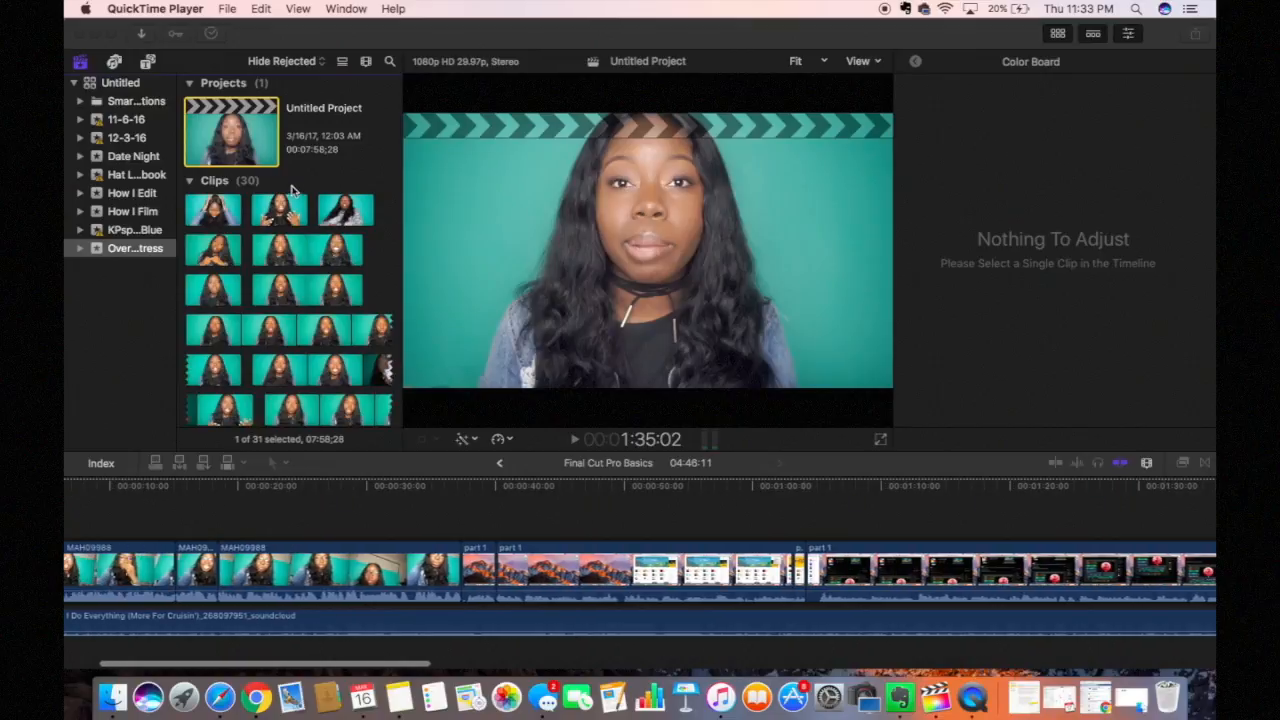
Step: Open Untitled Project and play its talking-head clips from 00:00, then stop playback
double_click(237, 140)
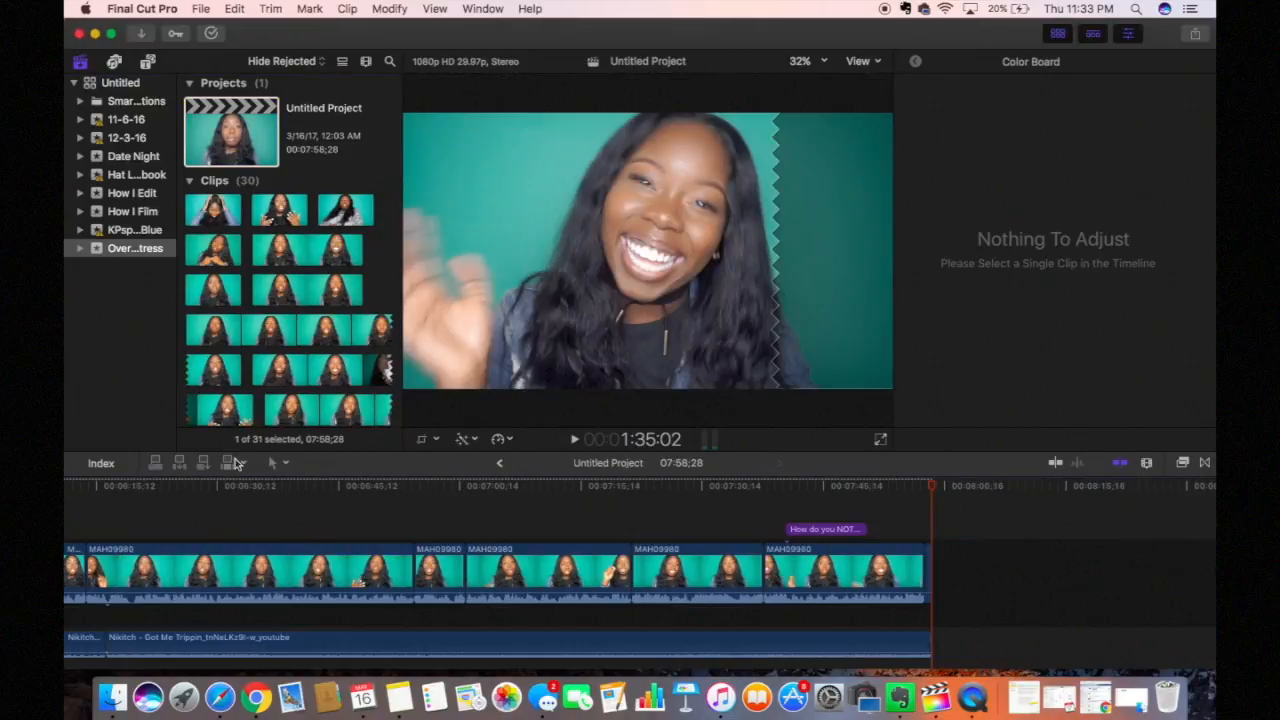
scroll(229, 573, "left", 15)
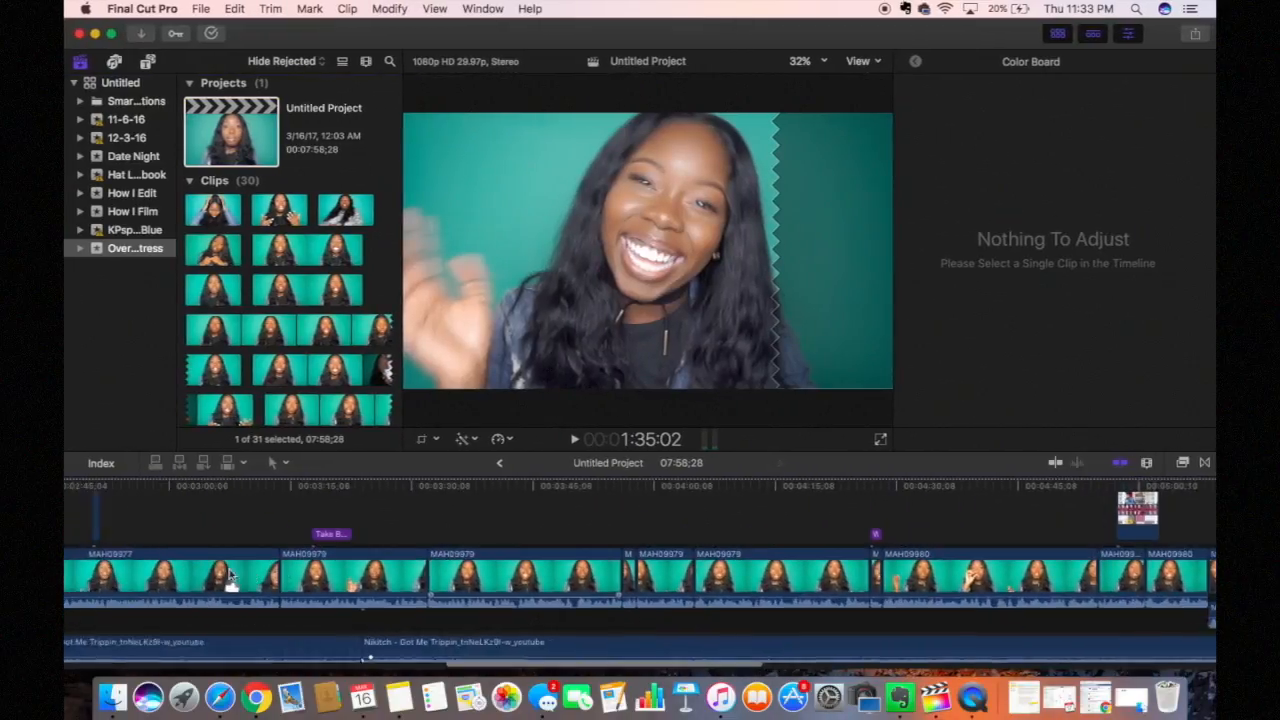
scroll(237, 575, "left", 10)
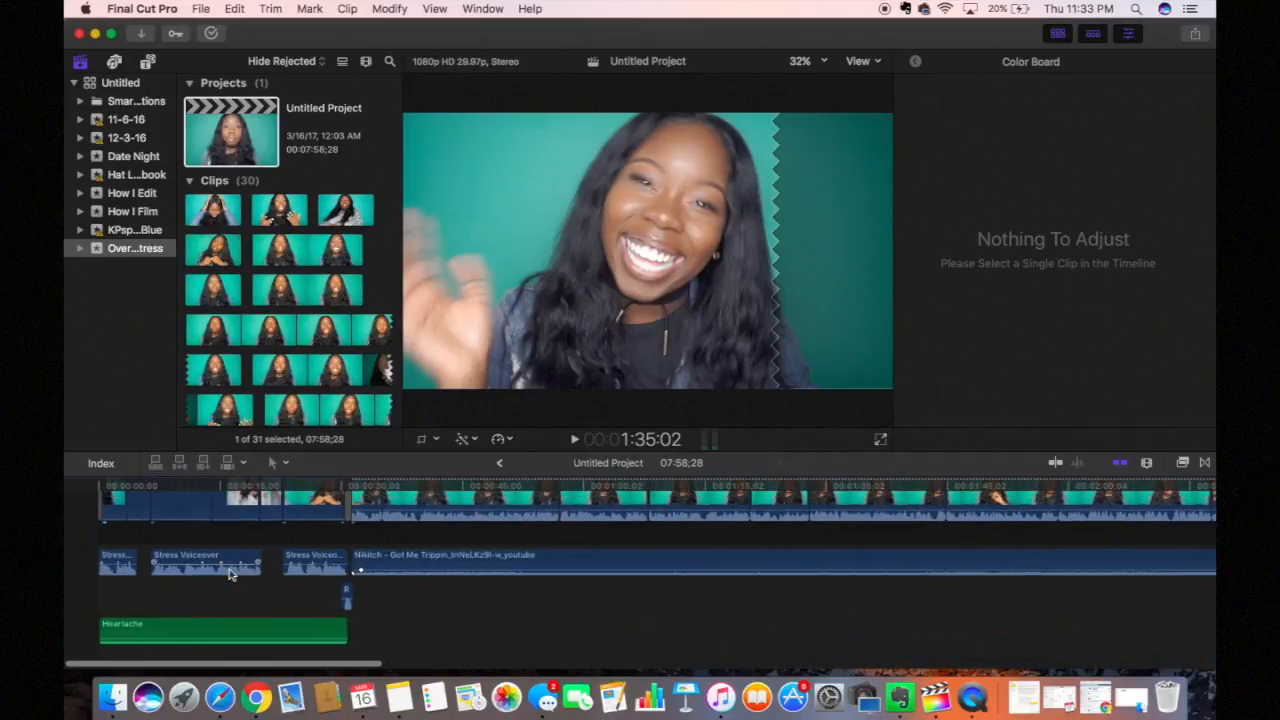
left_click_drag(117, 487, 96, 488)
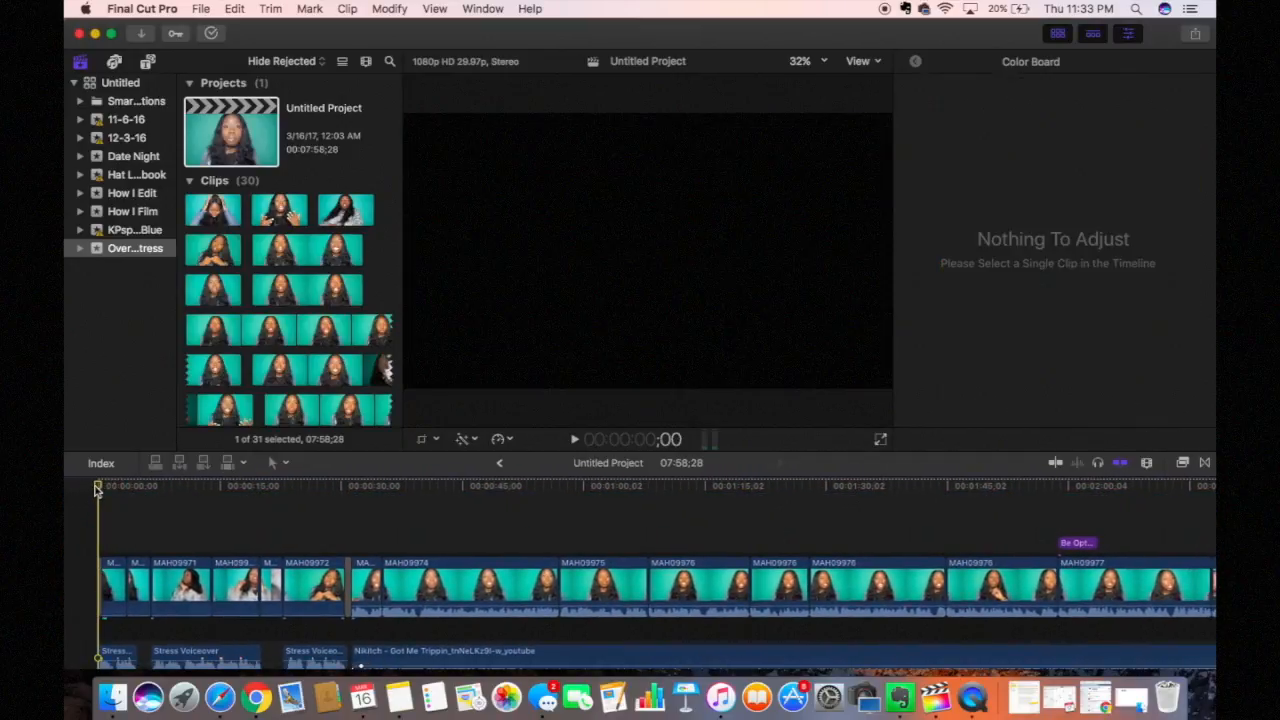
key("space")
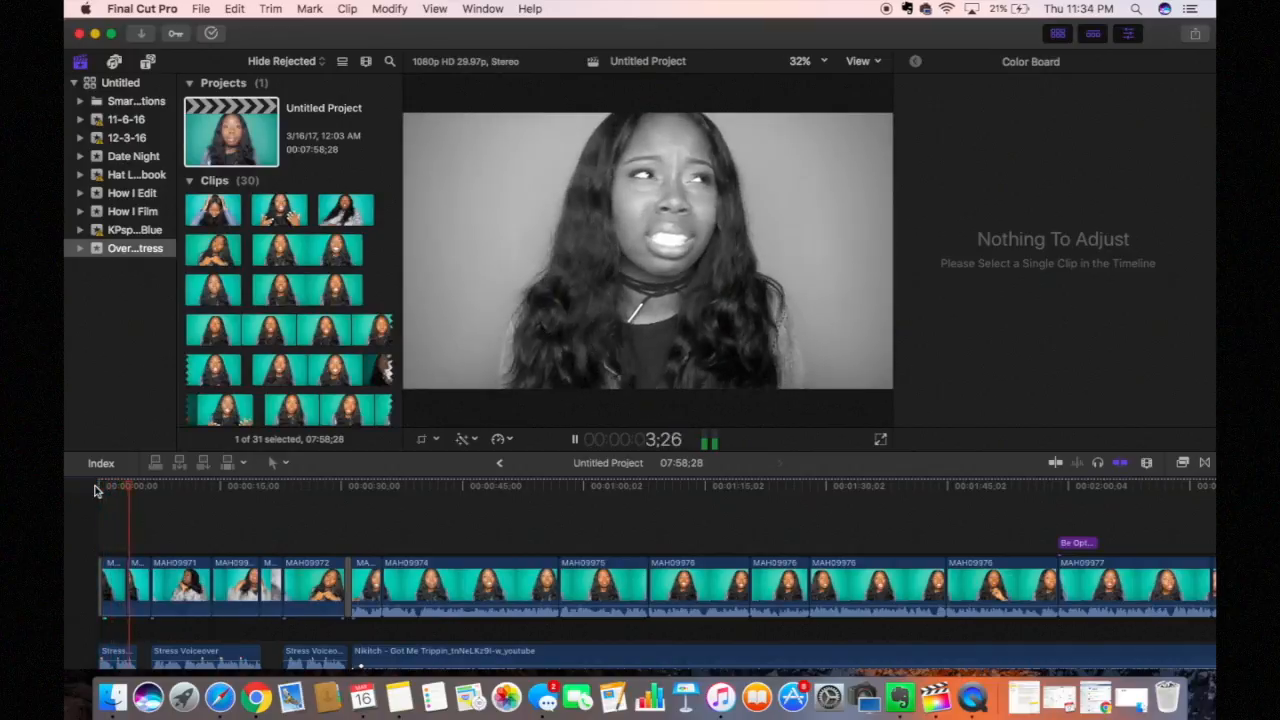
scroll(226, 640, "down", 1)
scroll(226, 640, "down", 3)
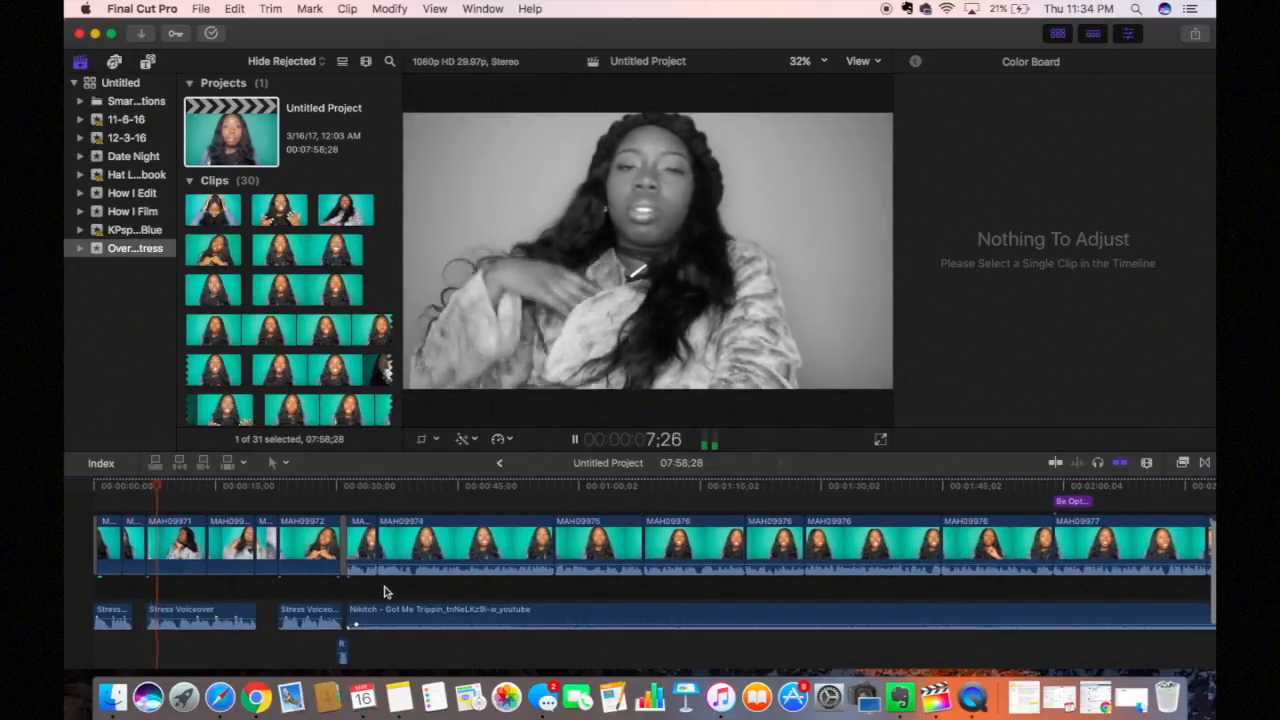
key("space")
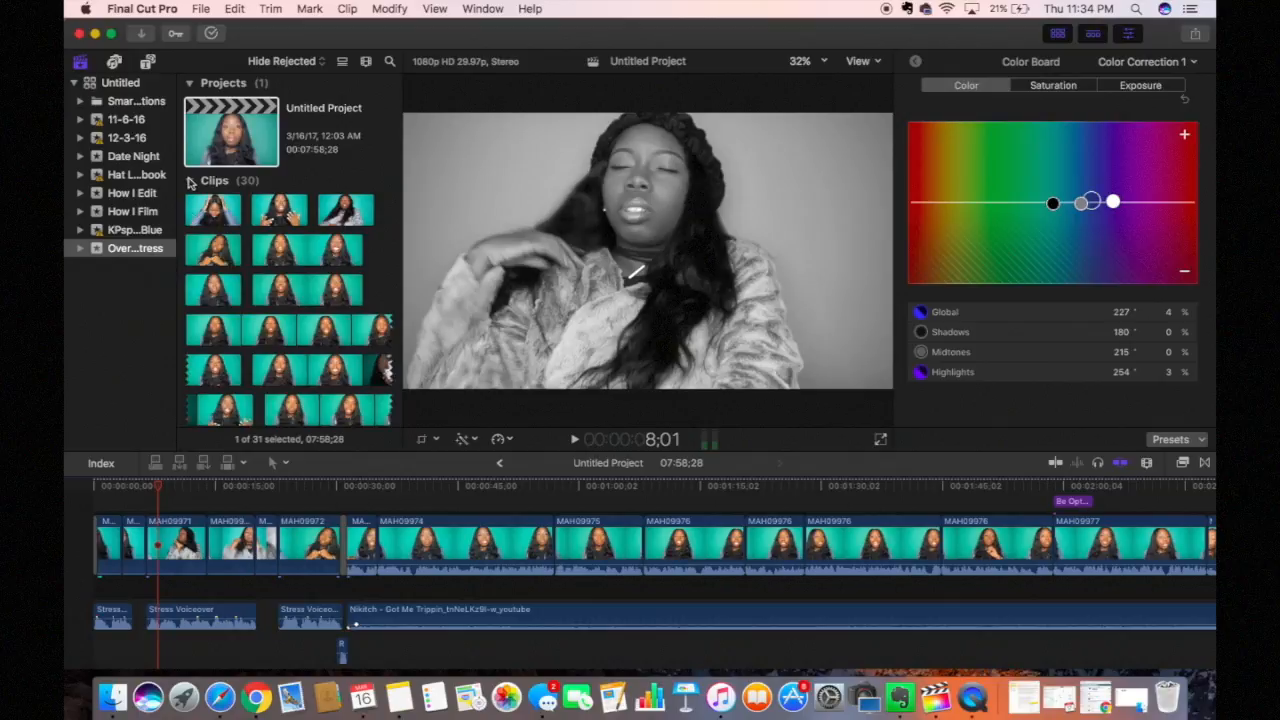
left_click(135, 302)
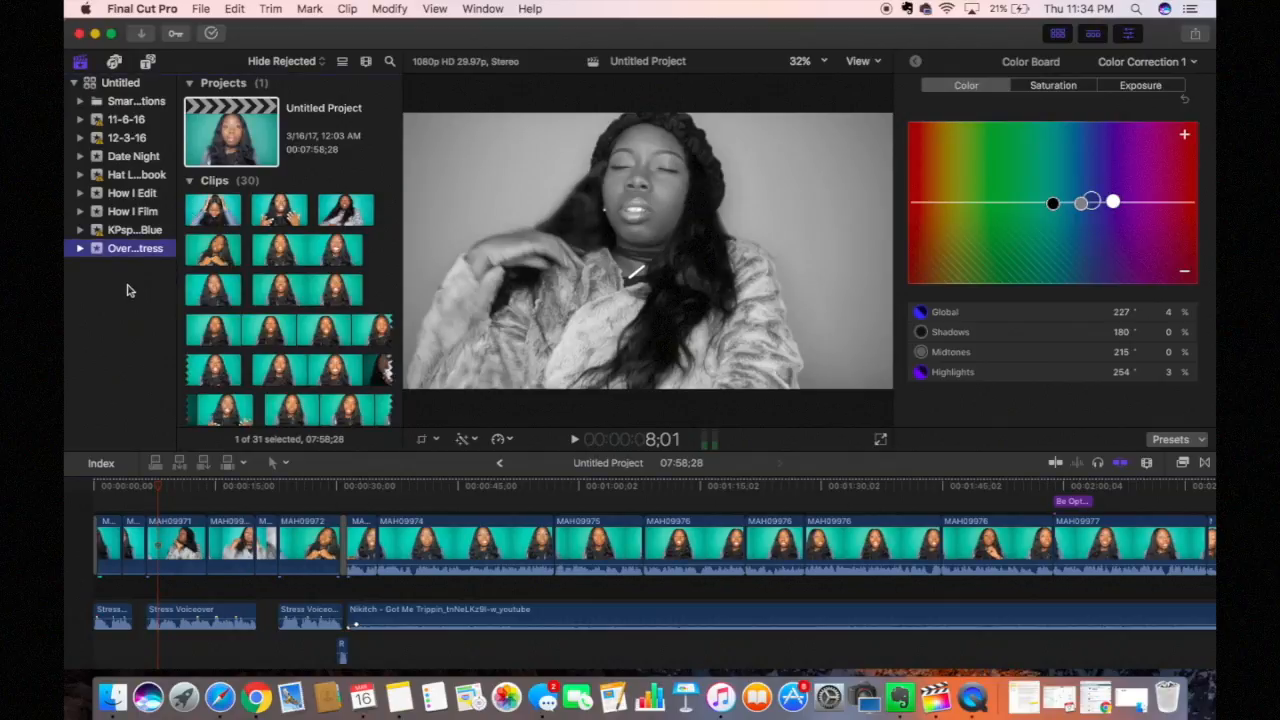
Step: Create a new event named 'Final Cut Basics Clips' with Create New Project left checked
right_click(127, 290)
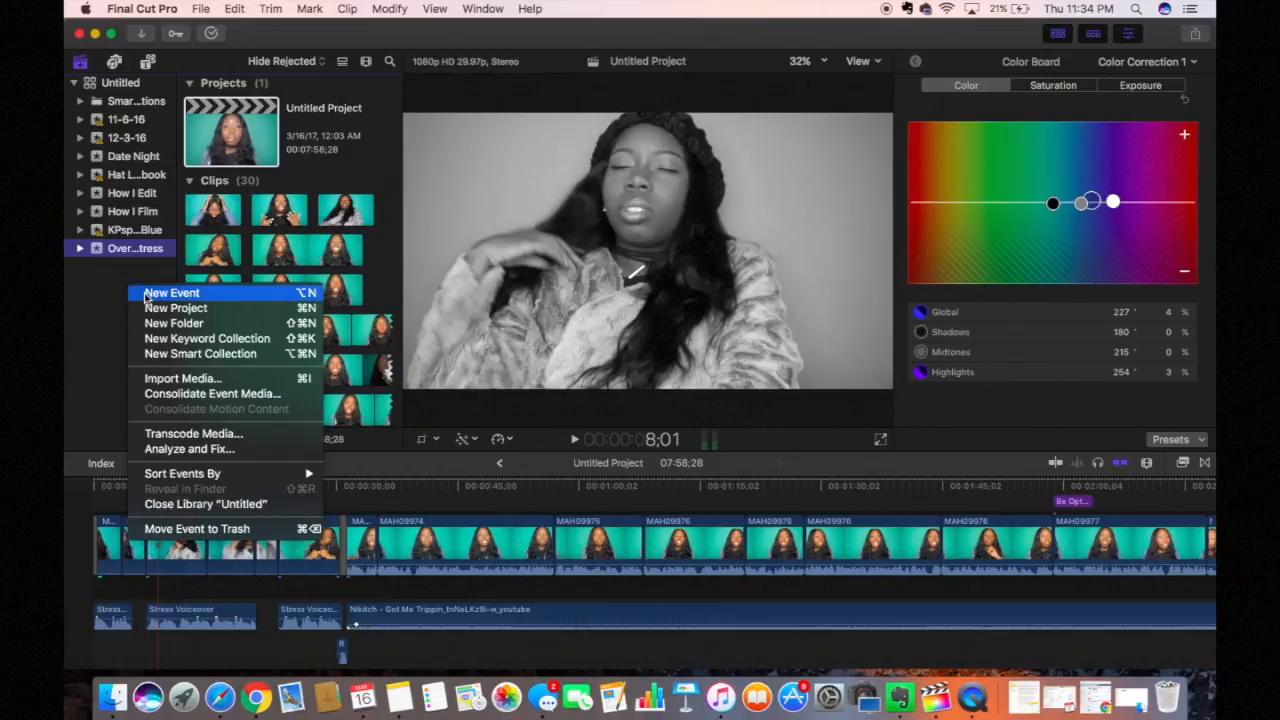
left_click(160, 293)
left_click(585, 63)
left_click_drag(585, 63, 496, 62)
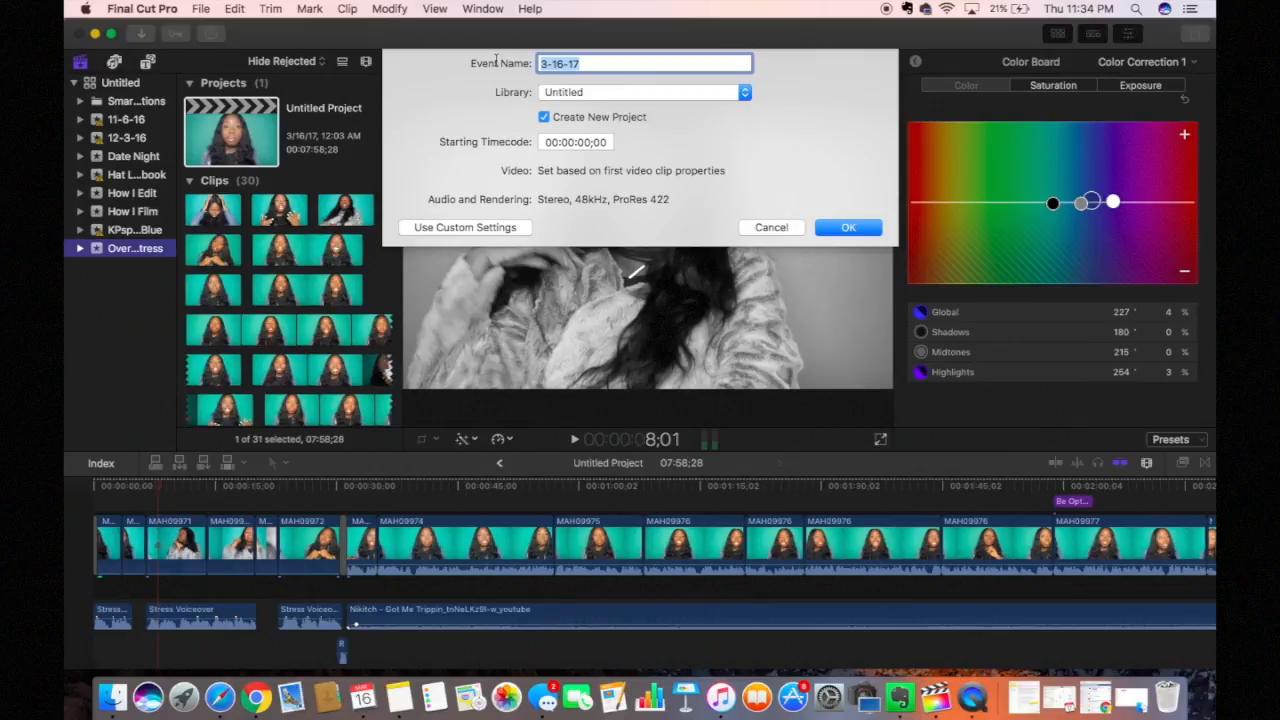
type("Happ")
key("BackSpace")
key("BackSpace")
key("BackSpace")
key("BackSpace")
type("Final Cut Basics Clips")
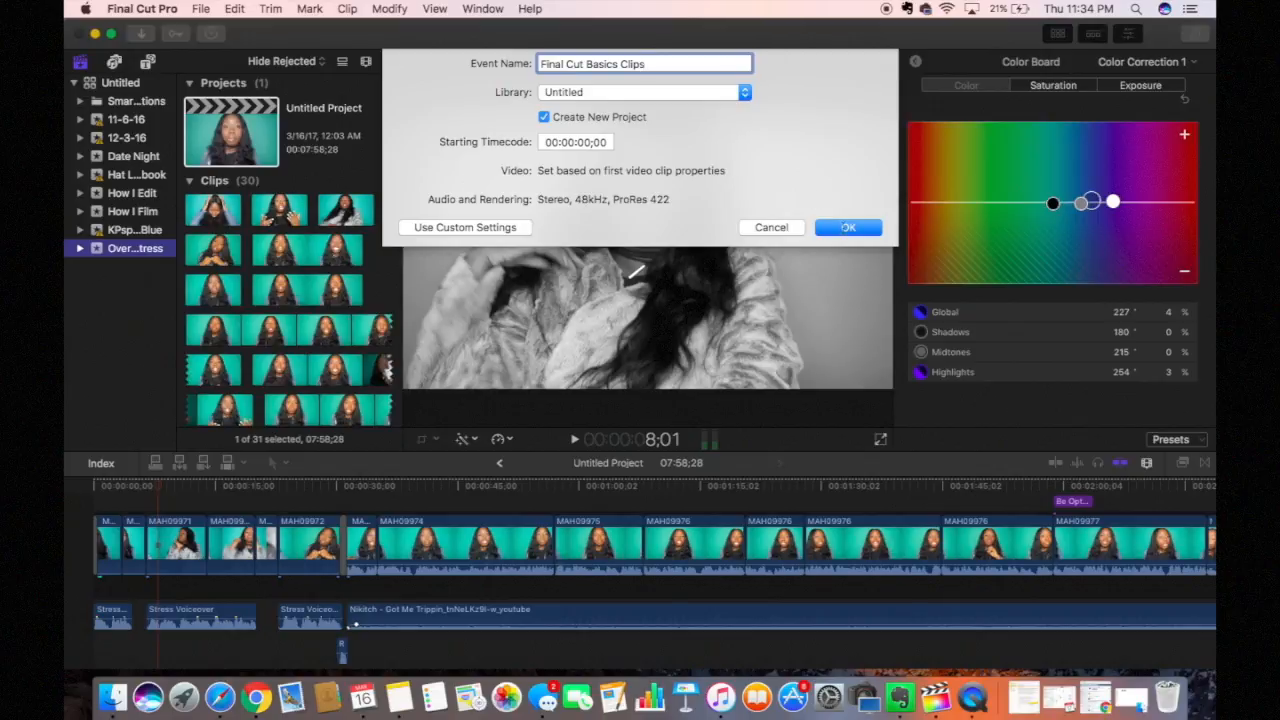
left_click(847, 225)
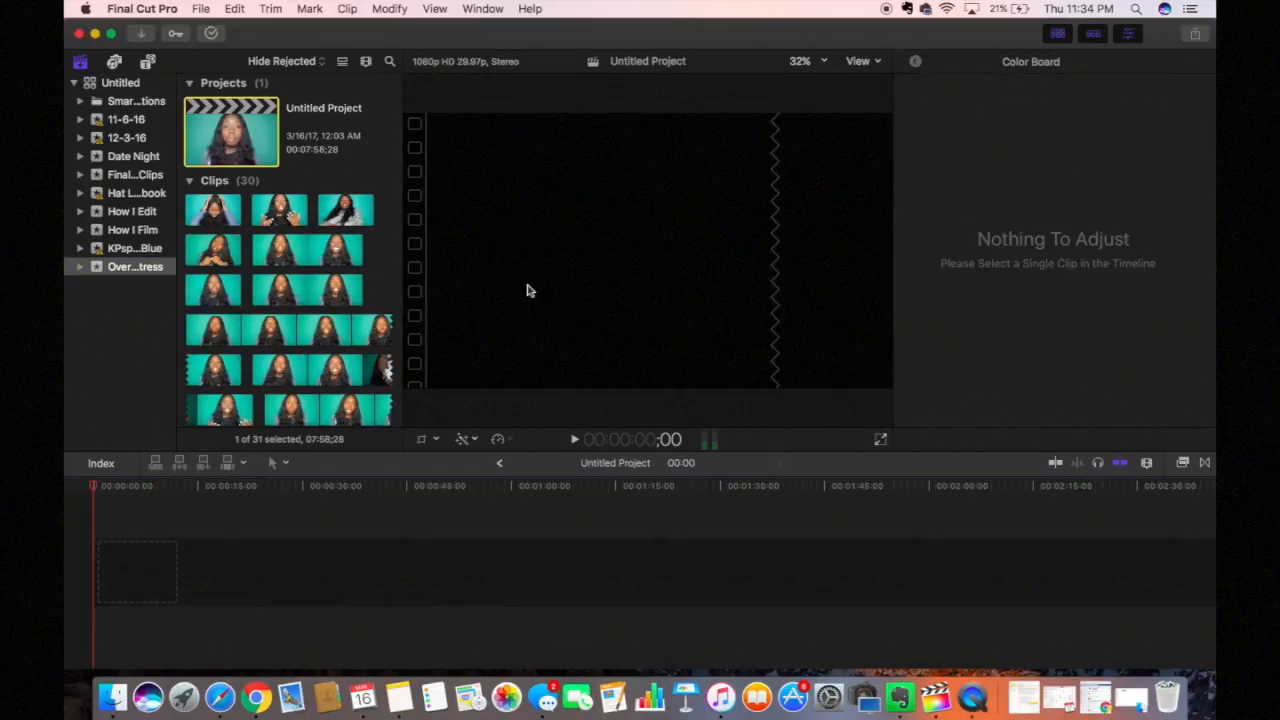
Step: Rename the new event's Untitled Project to 'Tutorial Video'
left_click(139, 176)
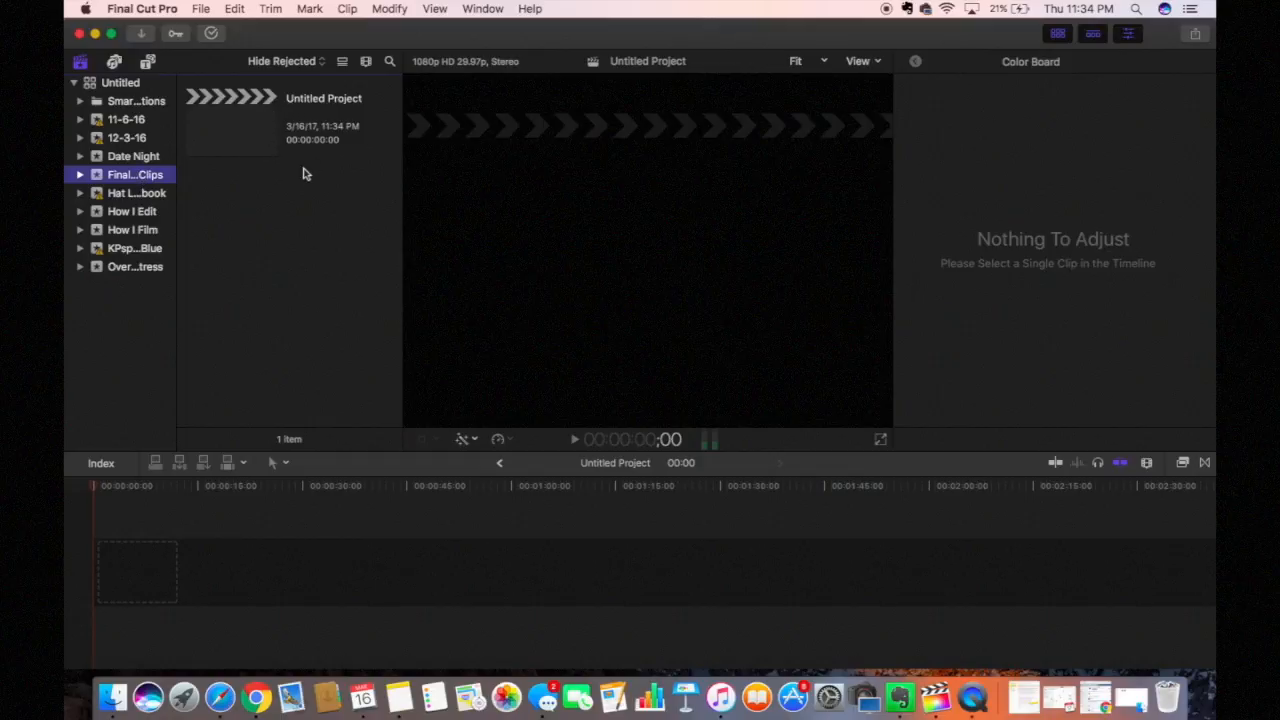
left_click(374, 100)
type("Tutorial Video")
key("Return")
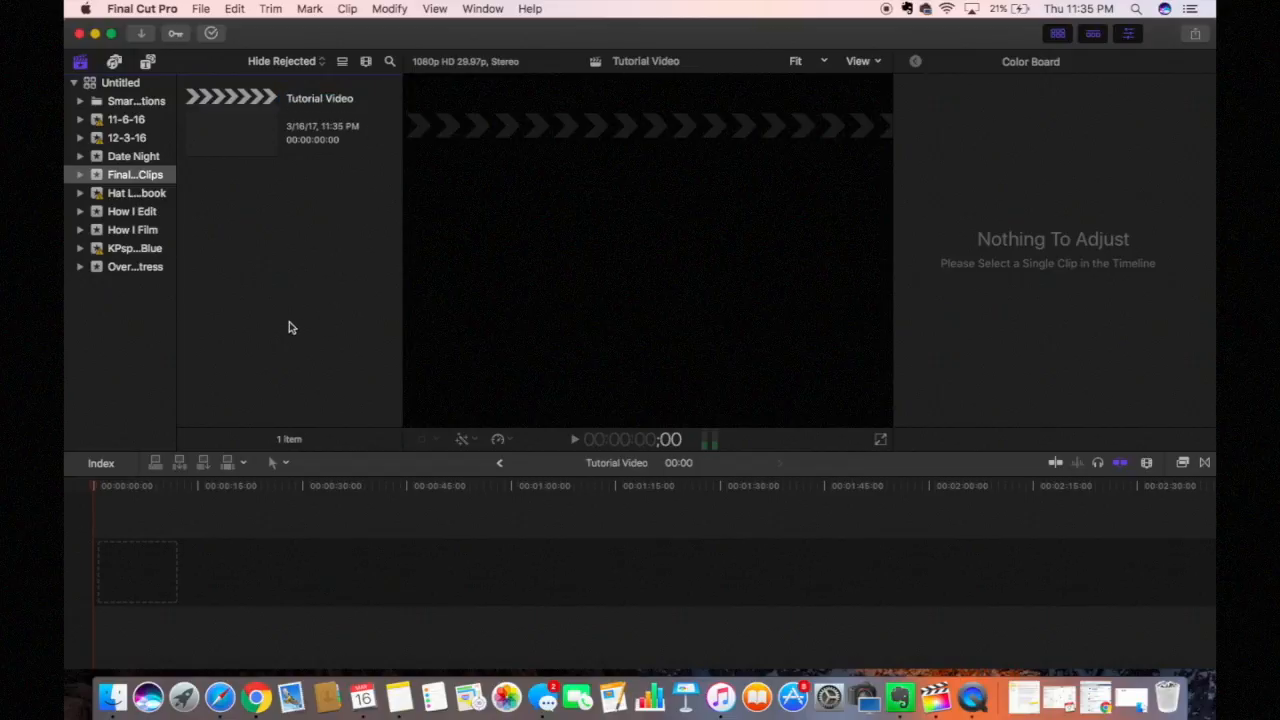
Step: Open the Media Import window using File > Import > Media
right_click(271, 258)
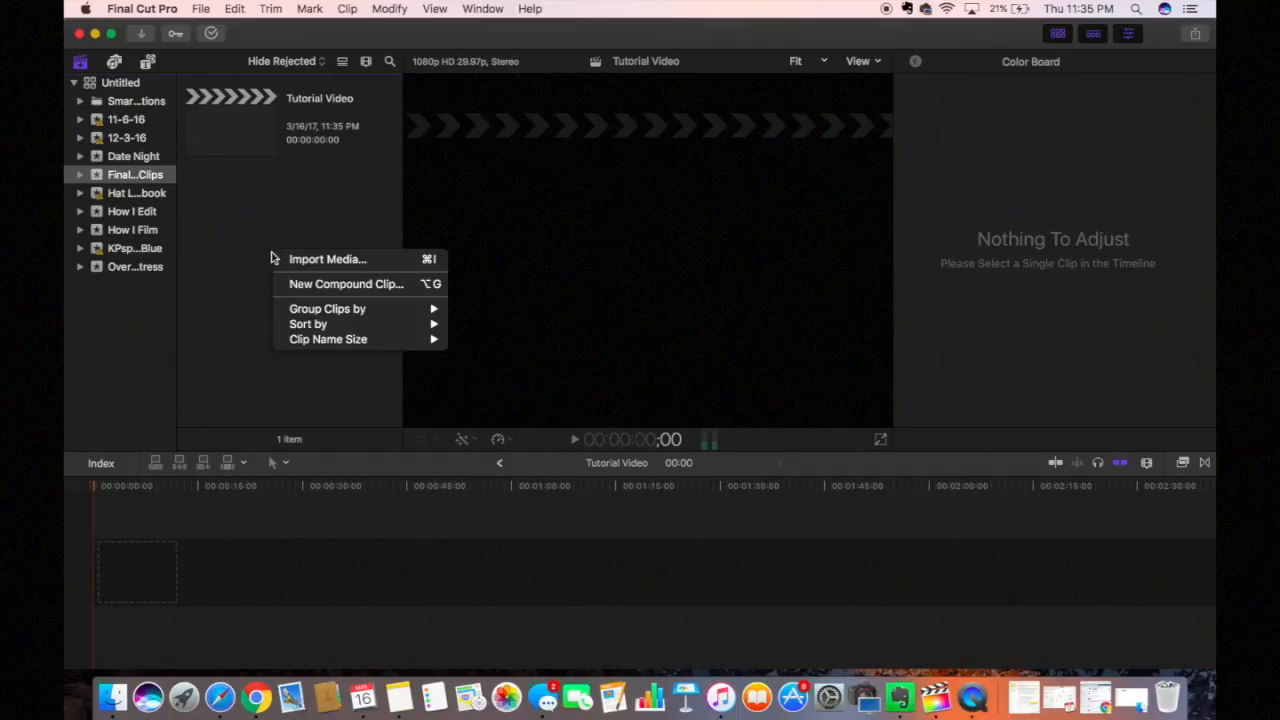
left_click(243, 237)
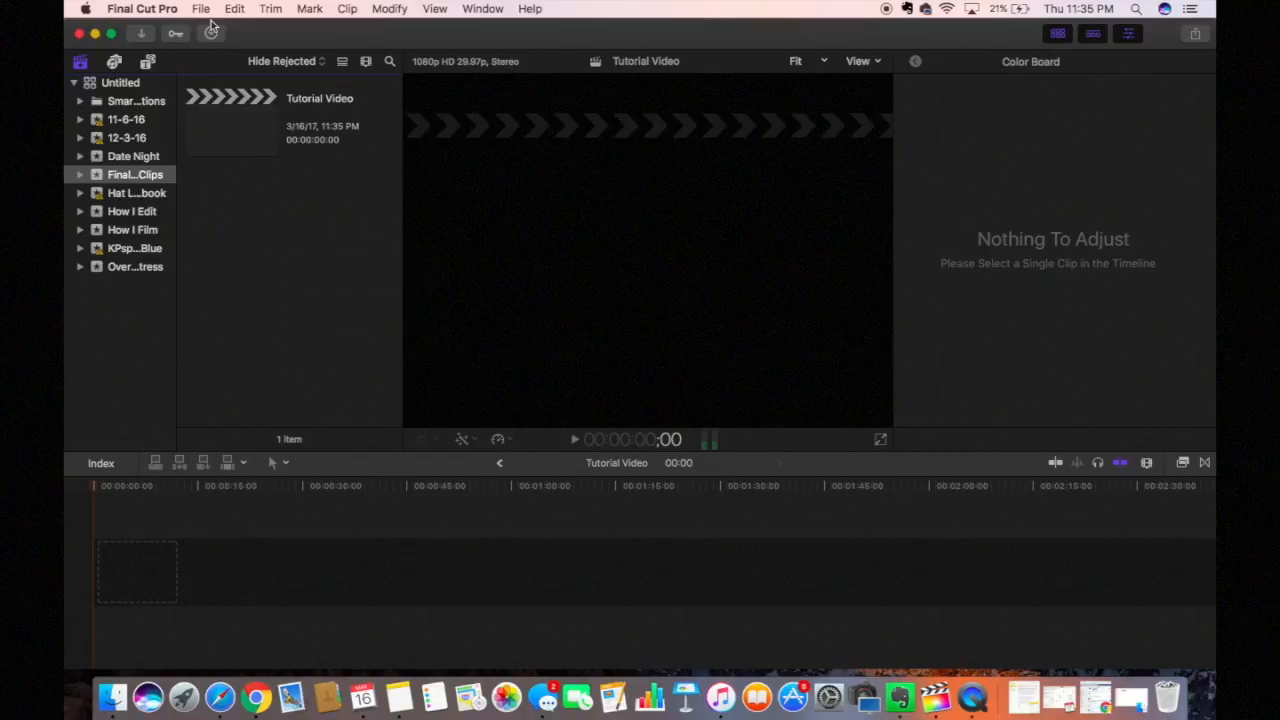
left_click(203, 9)
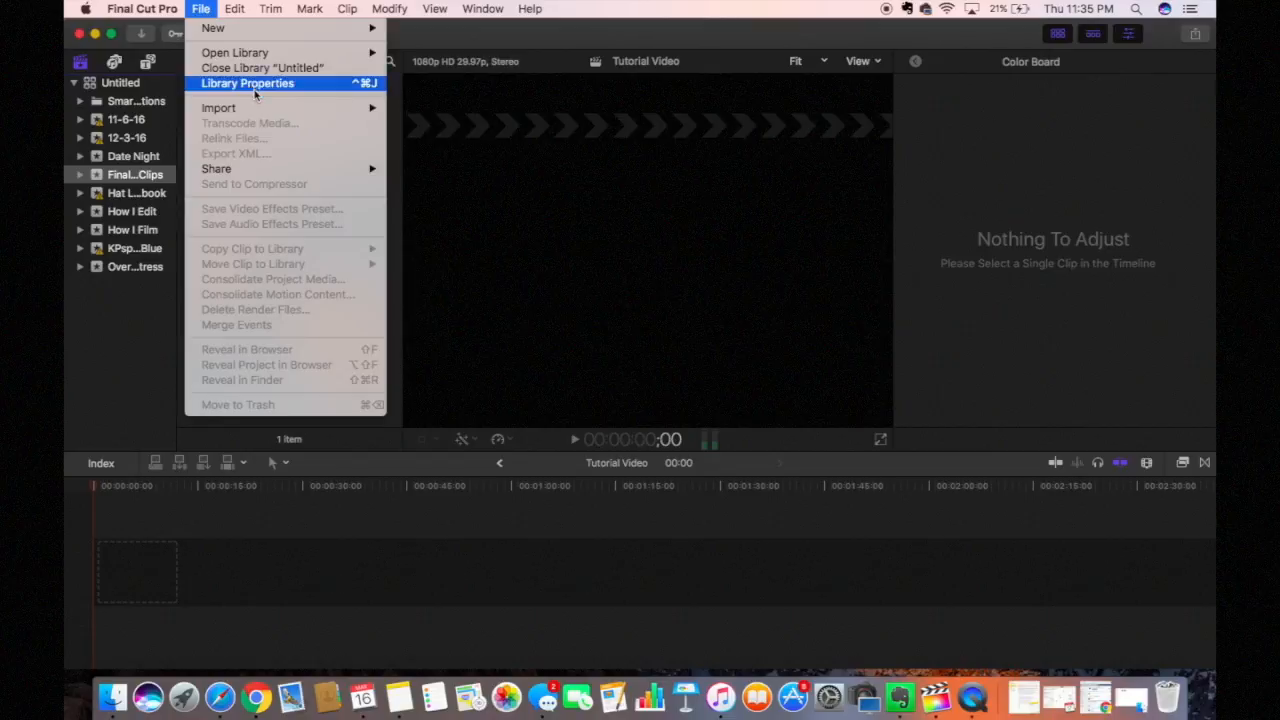
mouse_move(256, 107)
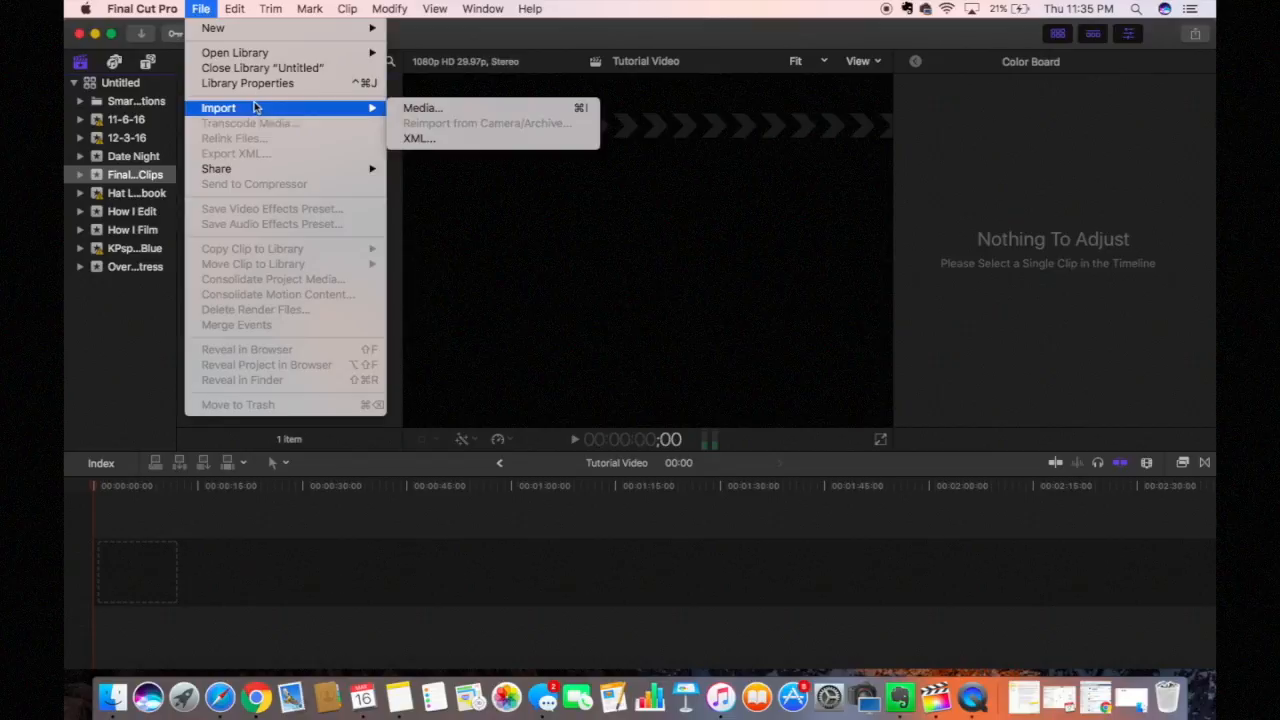
left_click(424, 108)
key("super+i")
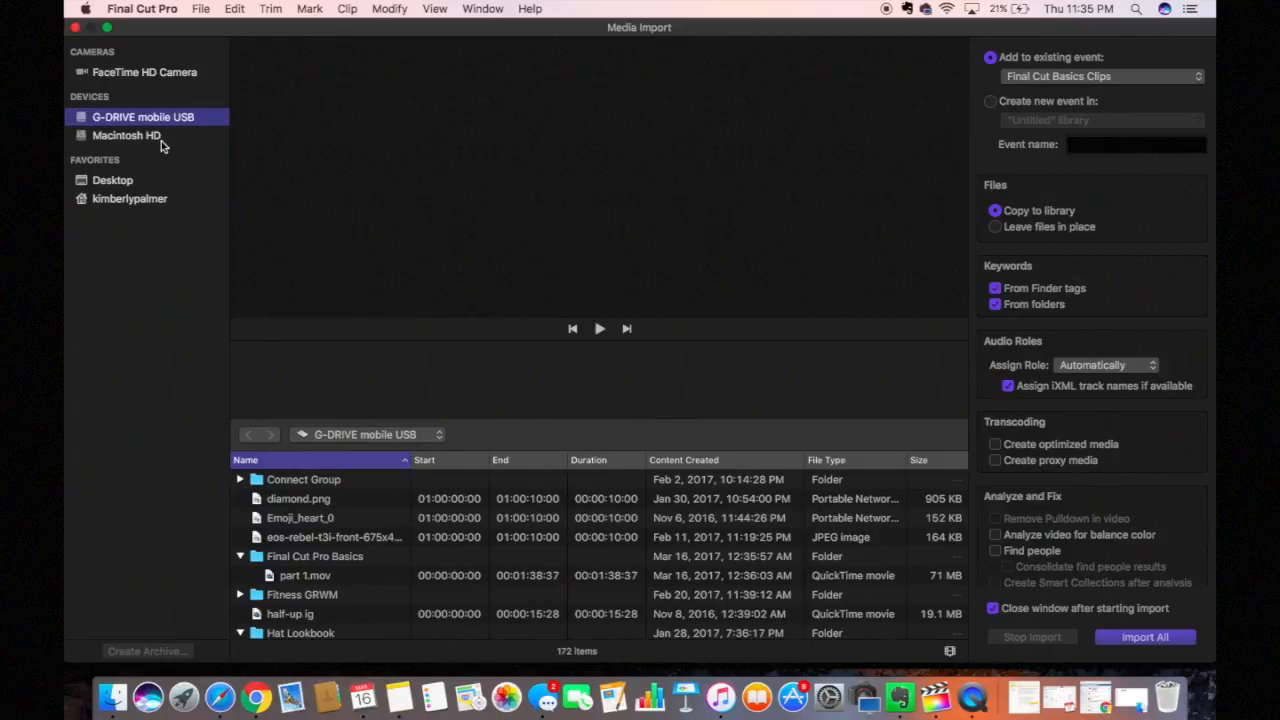
Step: Open the Makeup blueliner folder on the G-DRIVE mobile drive
left_click(161, 140)
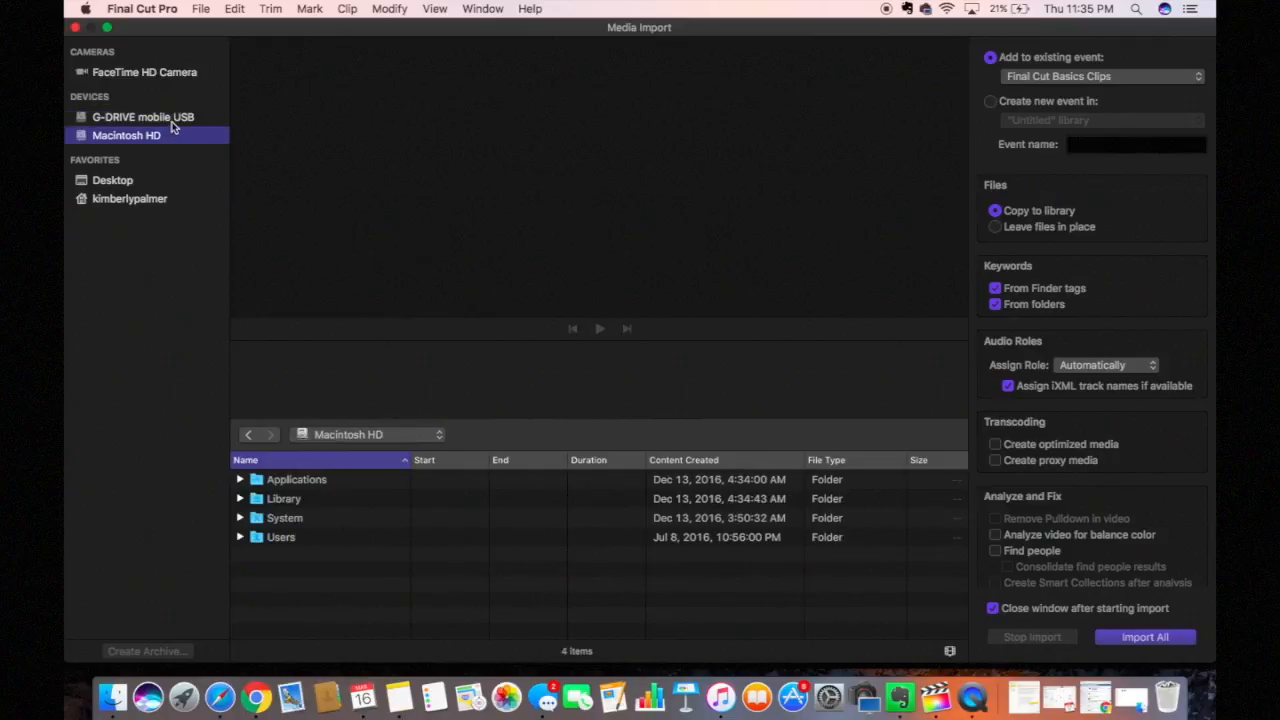
left_click(172, 120)
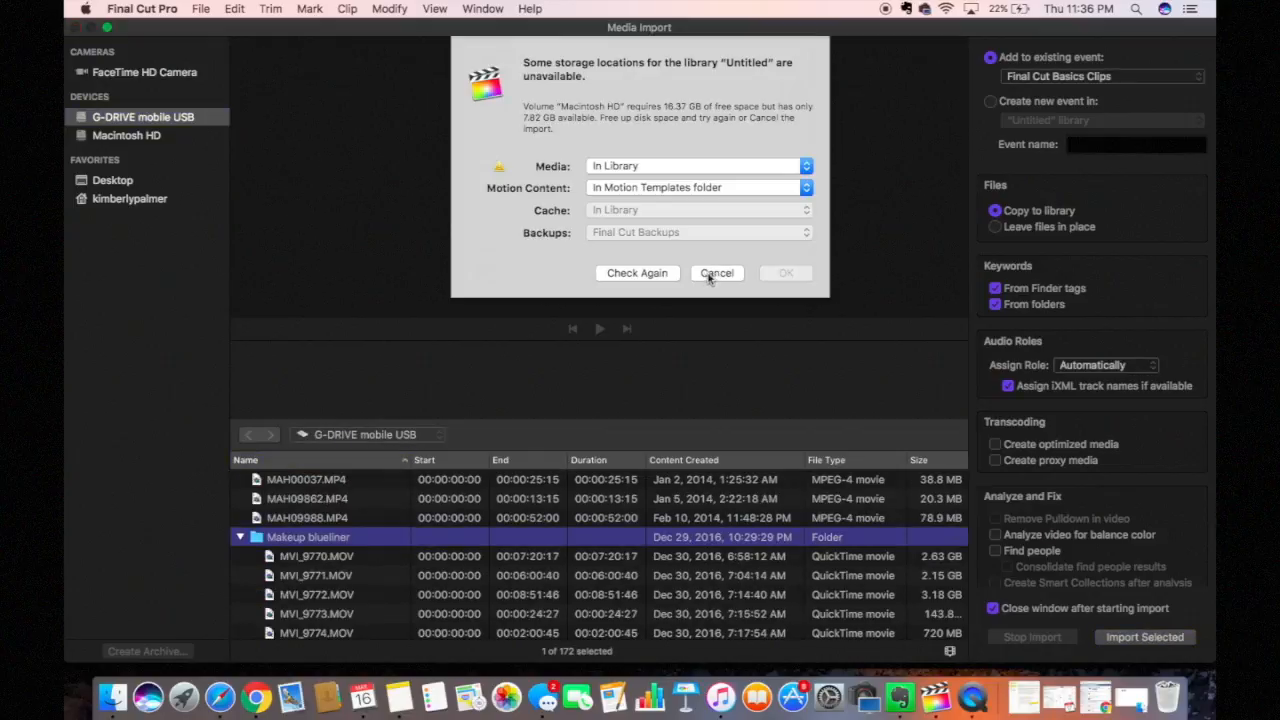
left_click(716, 270)
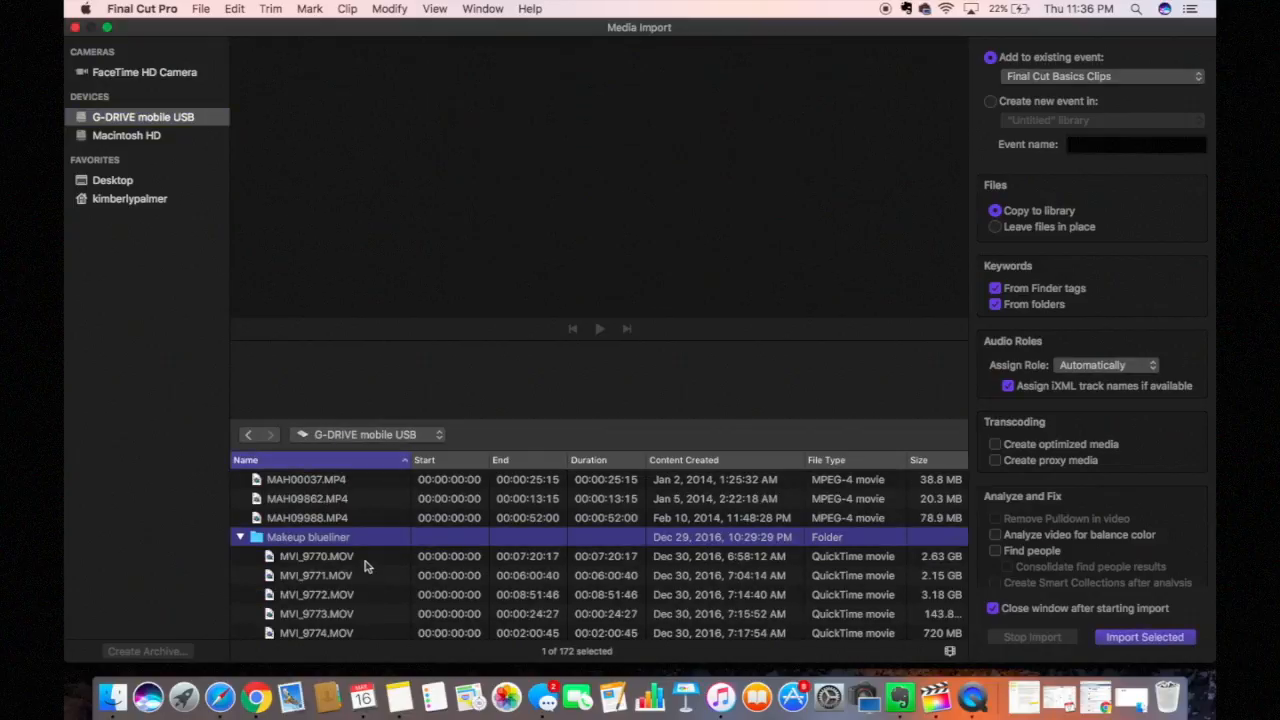
Step: Preview the clips MVI_9770 through MVI_9781 in the folder
left_click(364, 561)
left_click(360, 579)
scroll(358, 590, "down", 2)
scroll(358, 592, "down", 2)
left_click(346, 566)
left_click(340, 588)
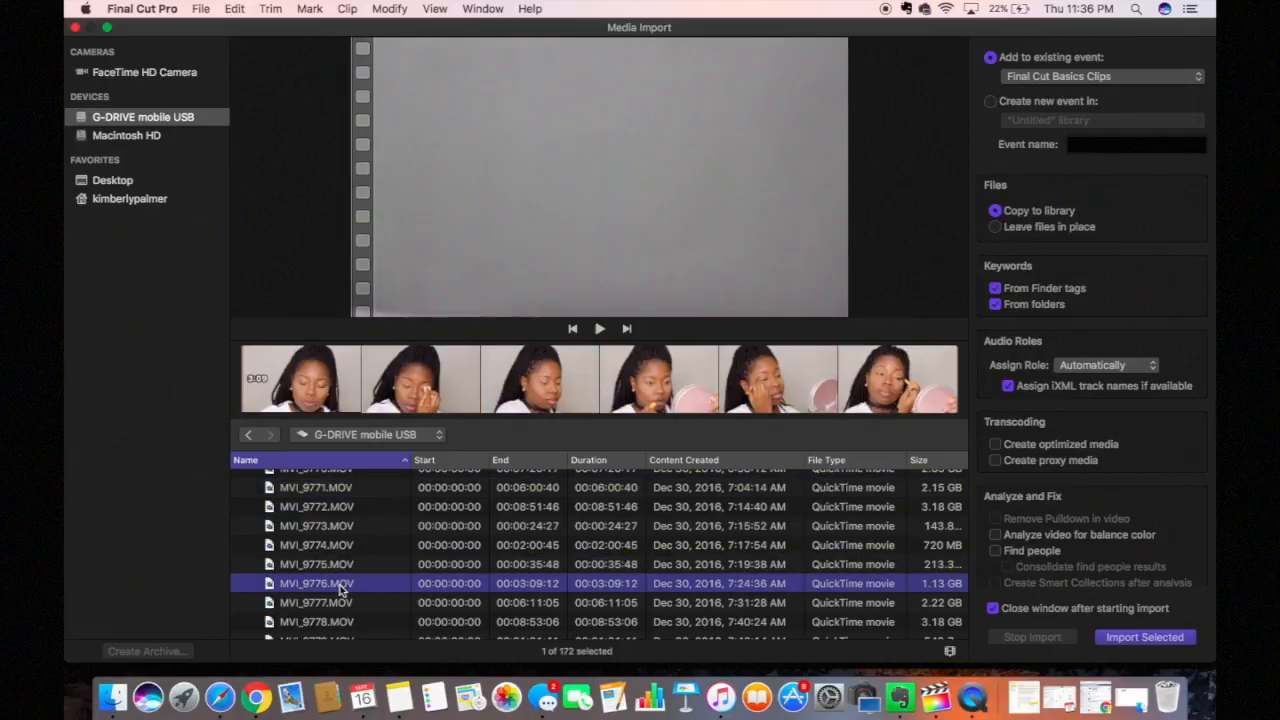
left_click(338, 602)
scroll(338, 602, "down", 3)
left_click(334, 556)
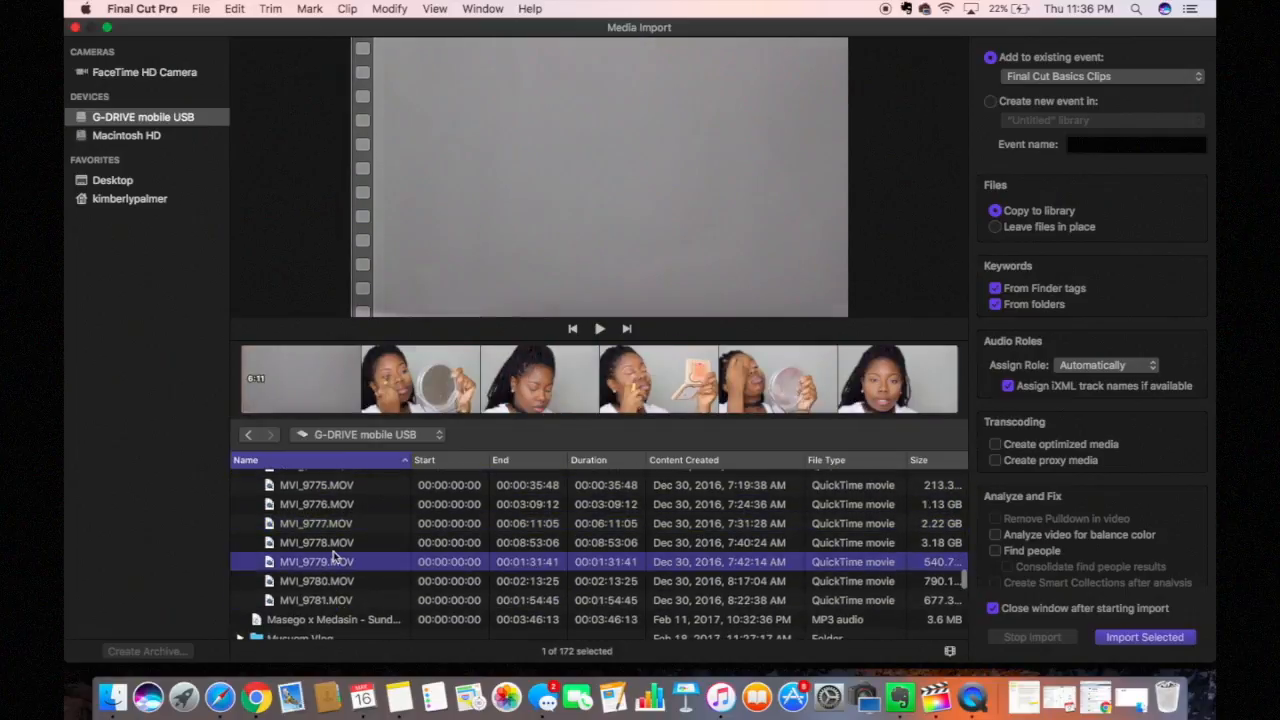
left_click(336, 581)
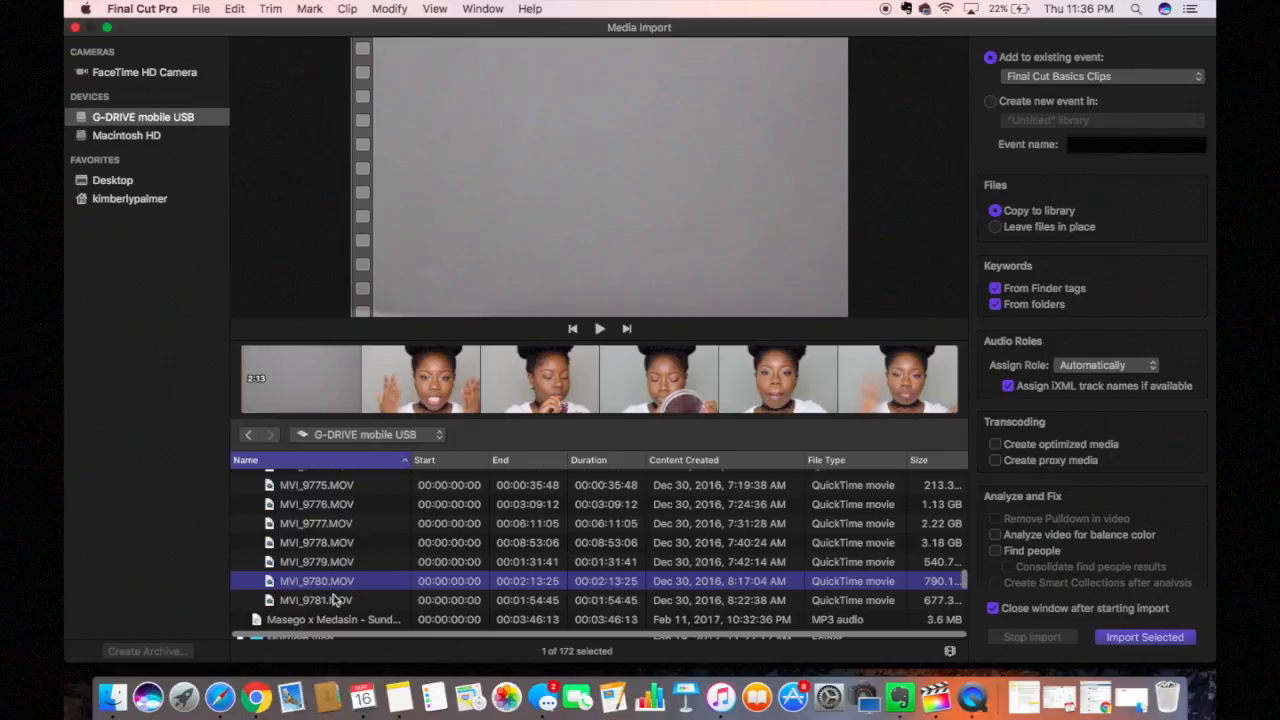
left_click(336, 600)
left_click(336, 583)
left_click(340, 564)
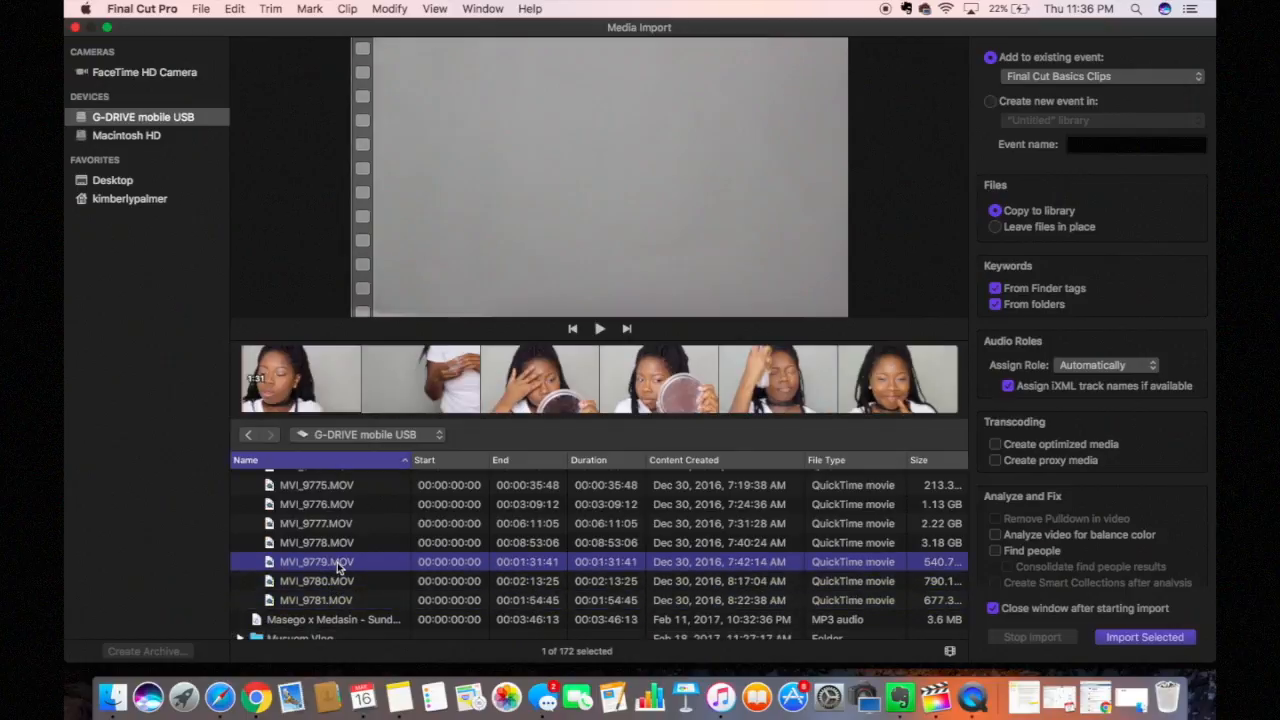
Step: Import MVI_9780 and MVI_9781 into the Final Cut Basics Clips event
left_click(342, 581)
left_click(347, 601, "shift")
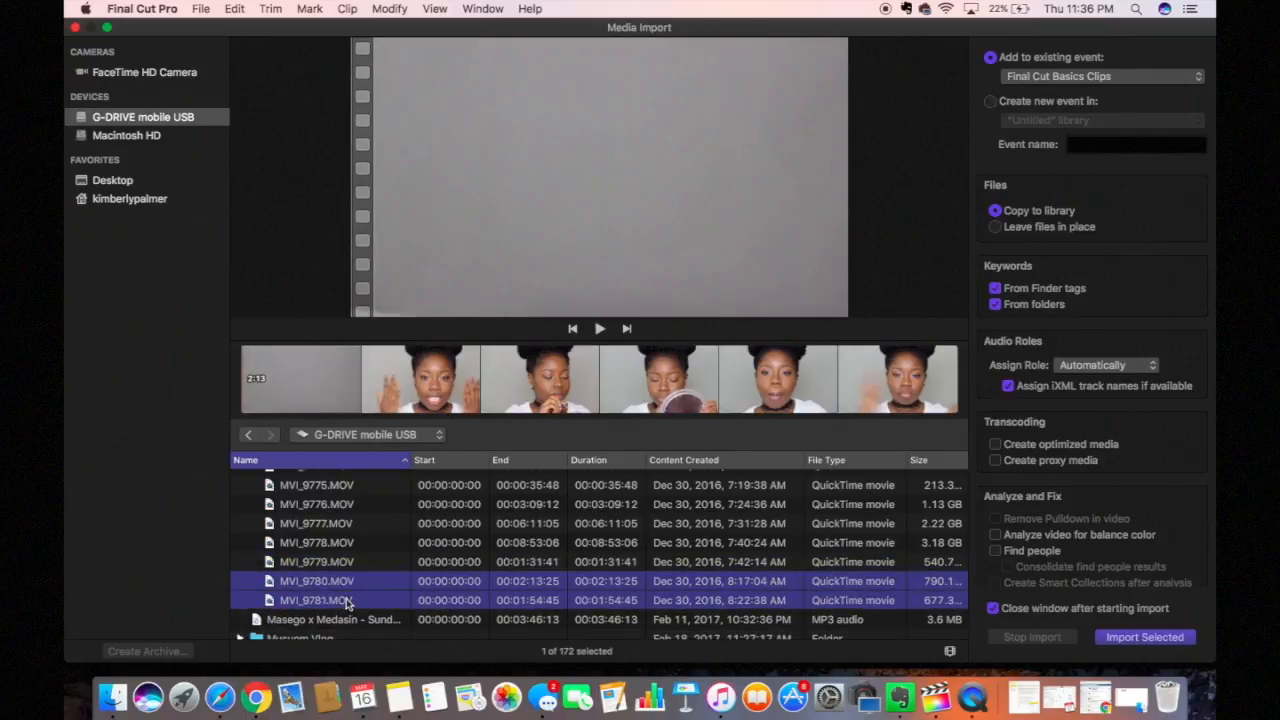
left_click(1118, 637)
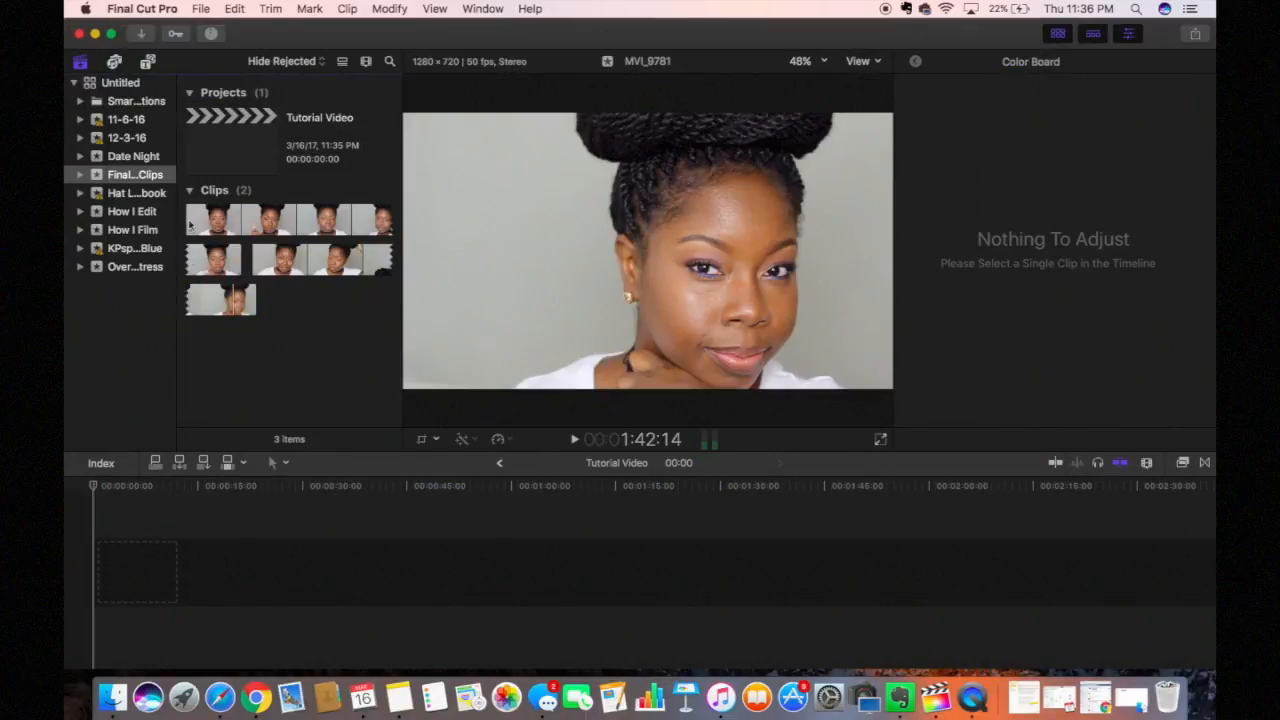
left_click(220, 175)
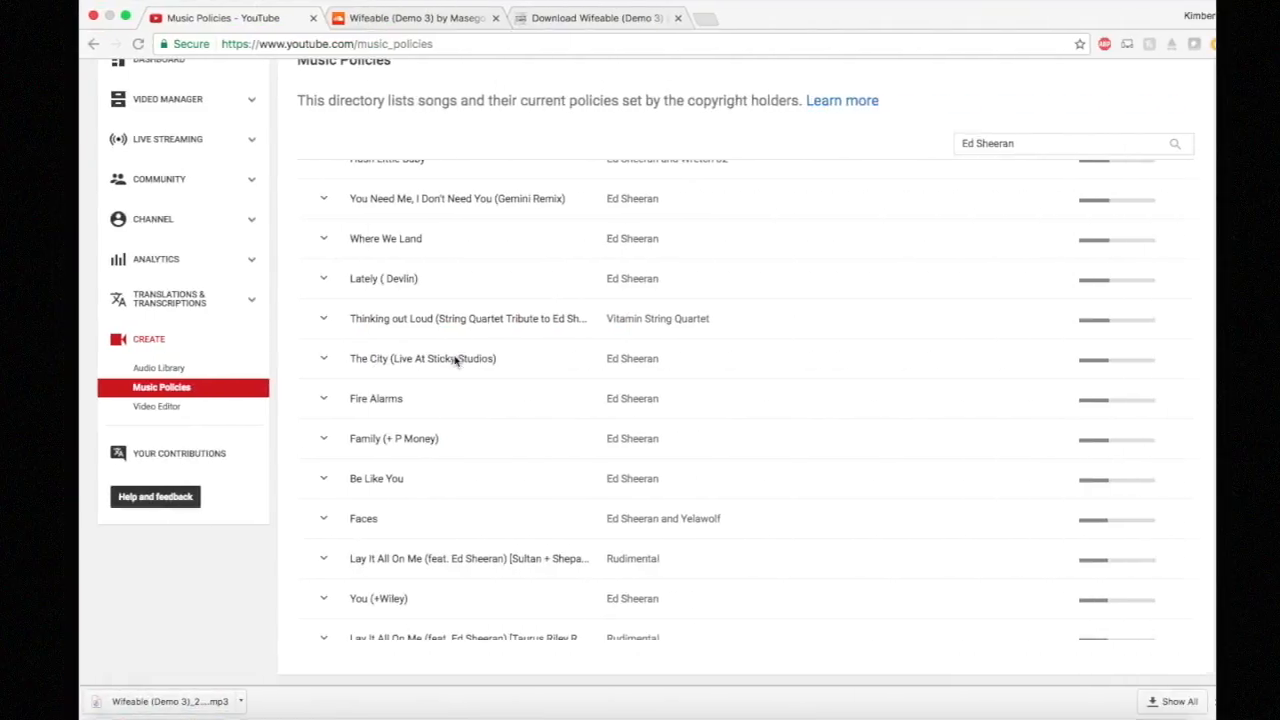
Step: Go through Video Manager to the Audio Library's Free music list
scroll(430, 243, "up", 15)
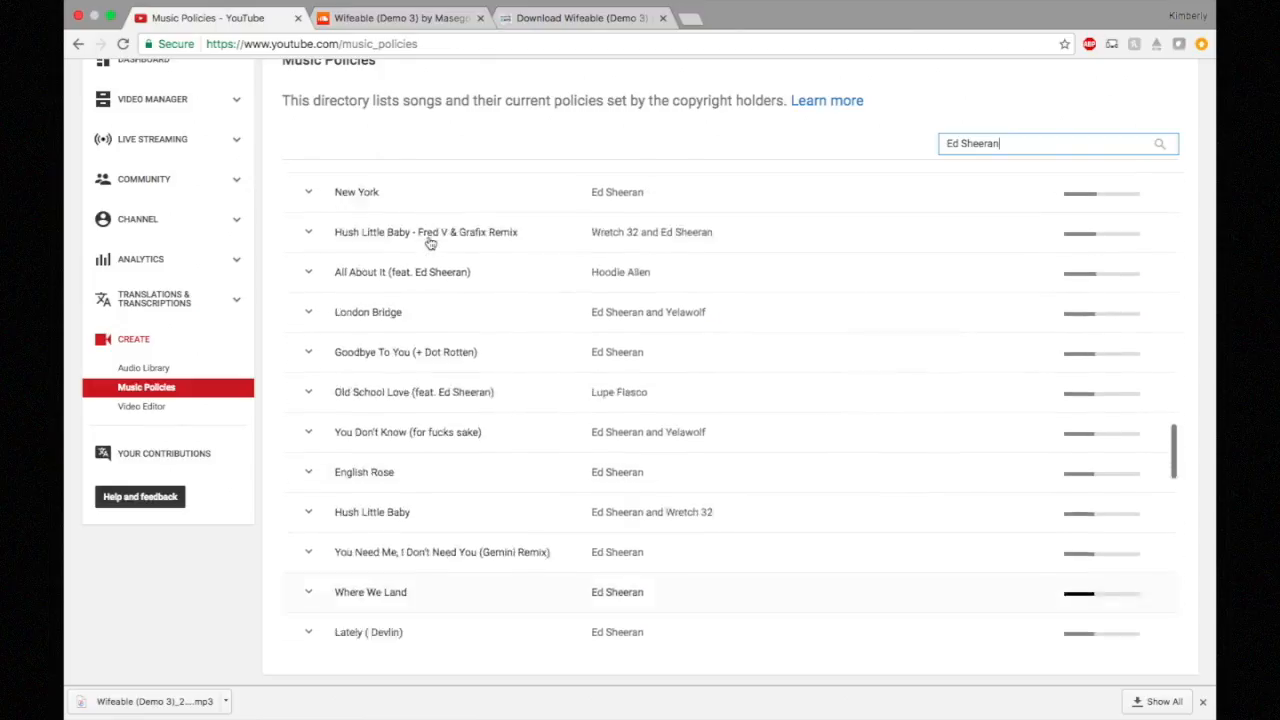
scroll(430, 243, "up", 12)
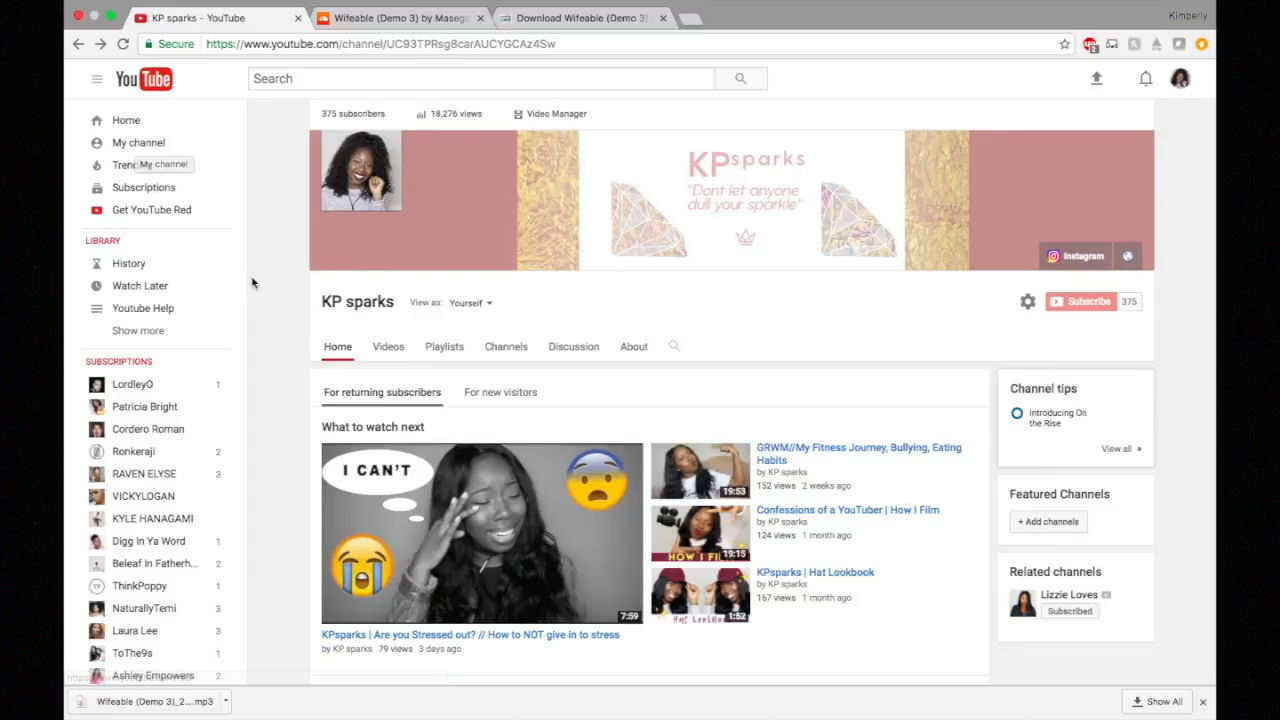
left_click(551, 118)
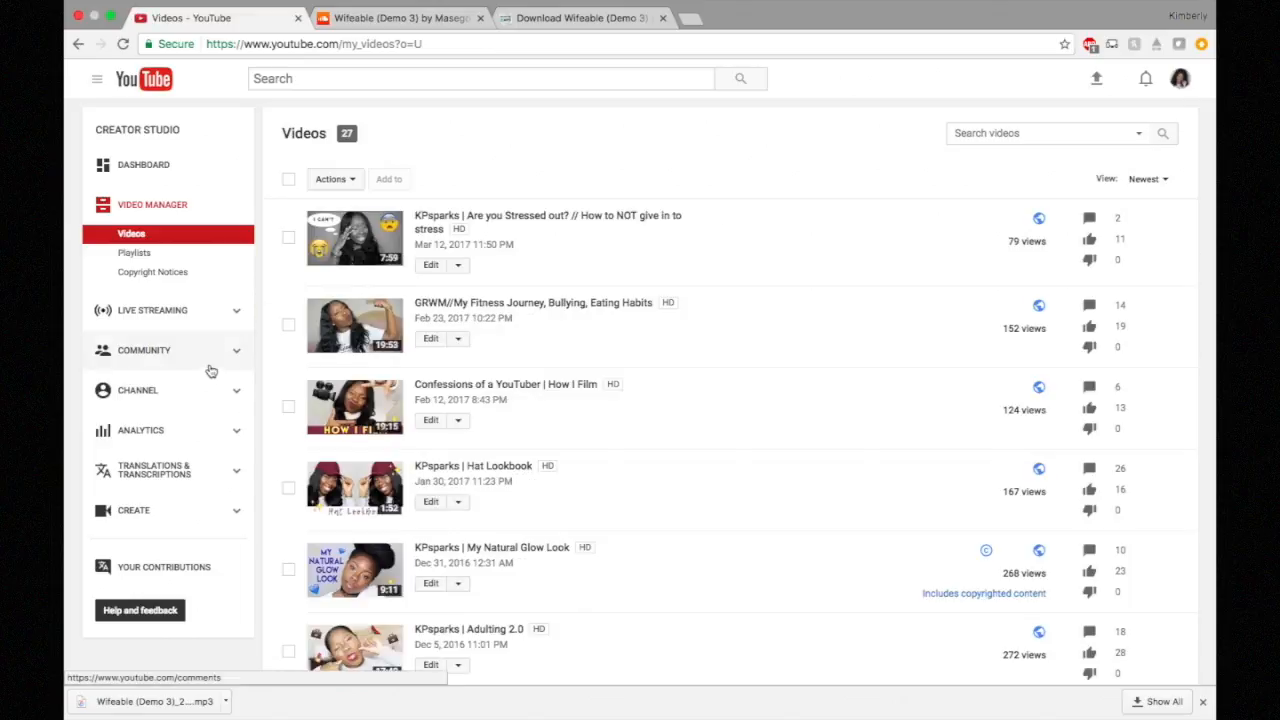
left_click(237, 520)
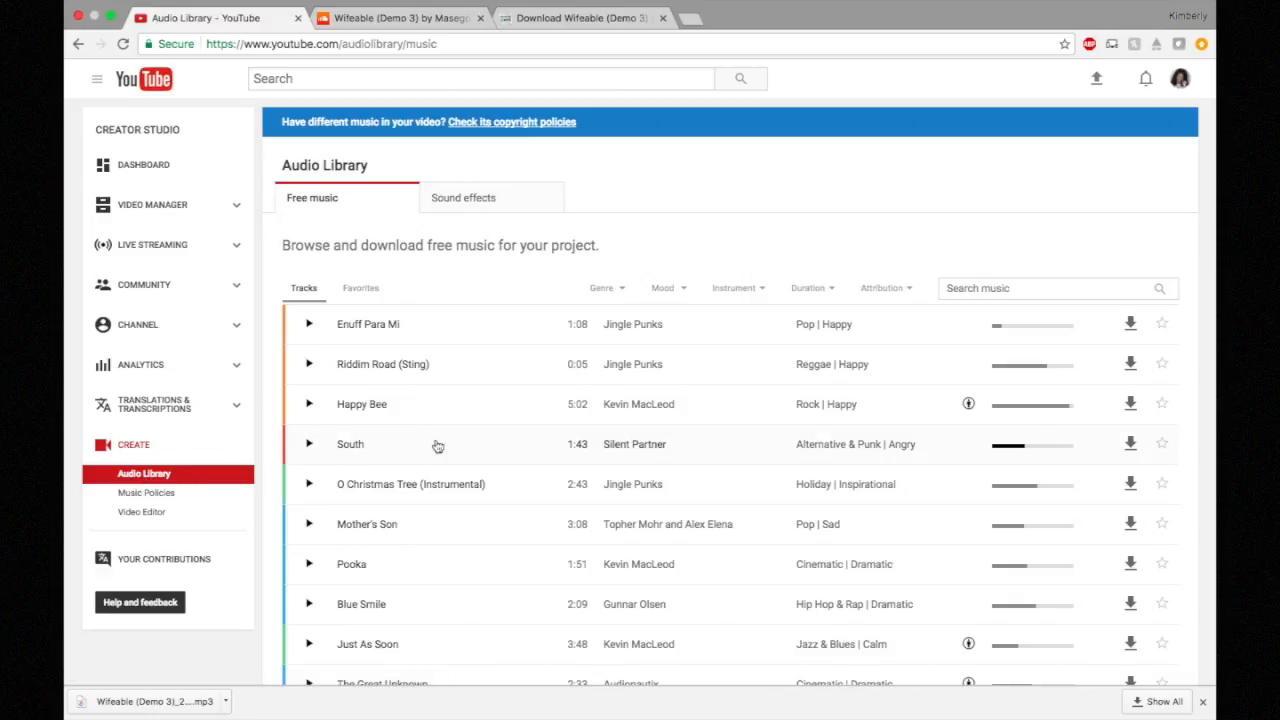
Step: Browse the free music tracks and the Sound effects collection in the Audio Library
scroll(437, 447, "down", 2)
scroll(437, 447, "down", 1)
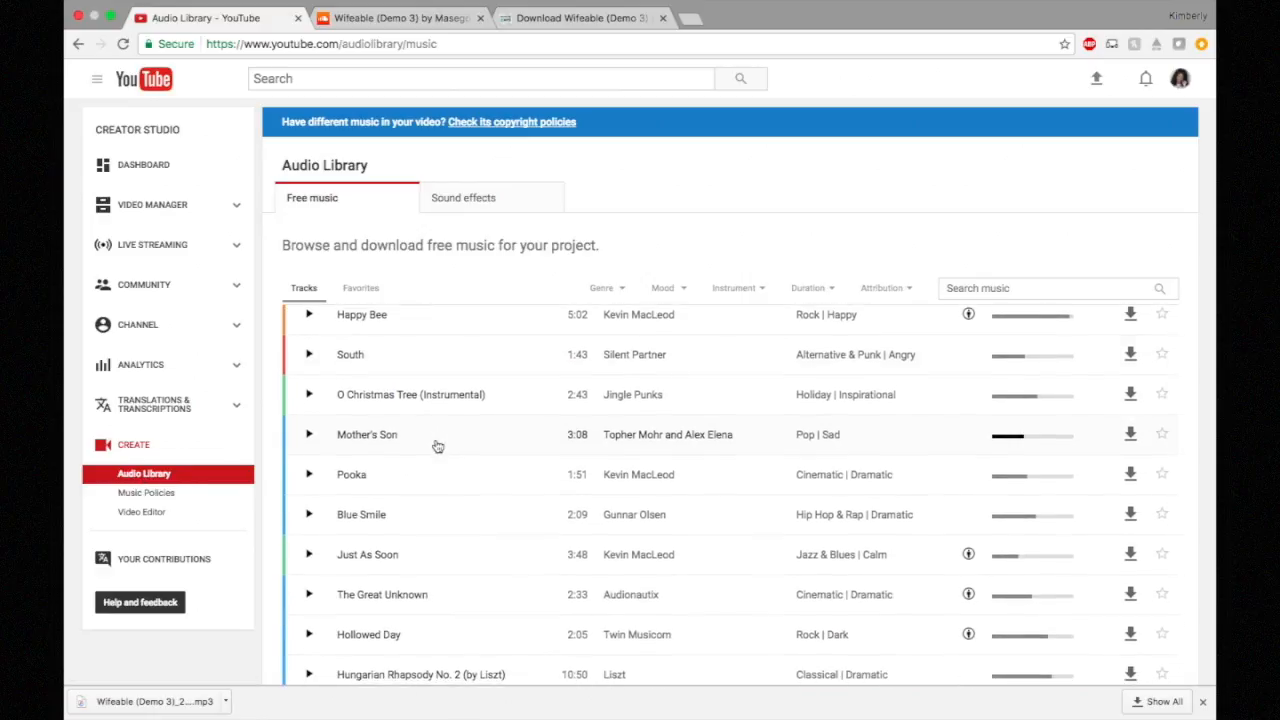
scroll(498, 491, "down", 20)
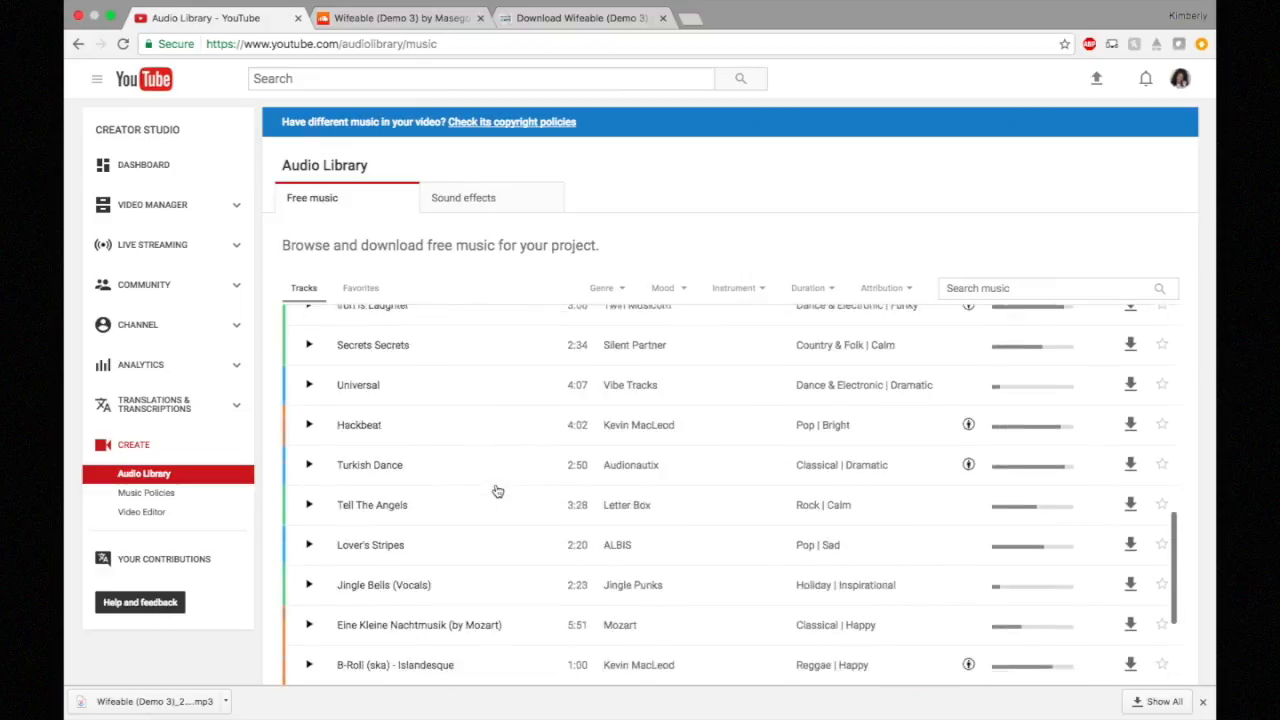
left_click(494, 205)
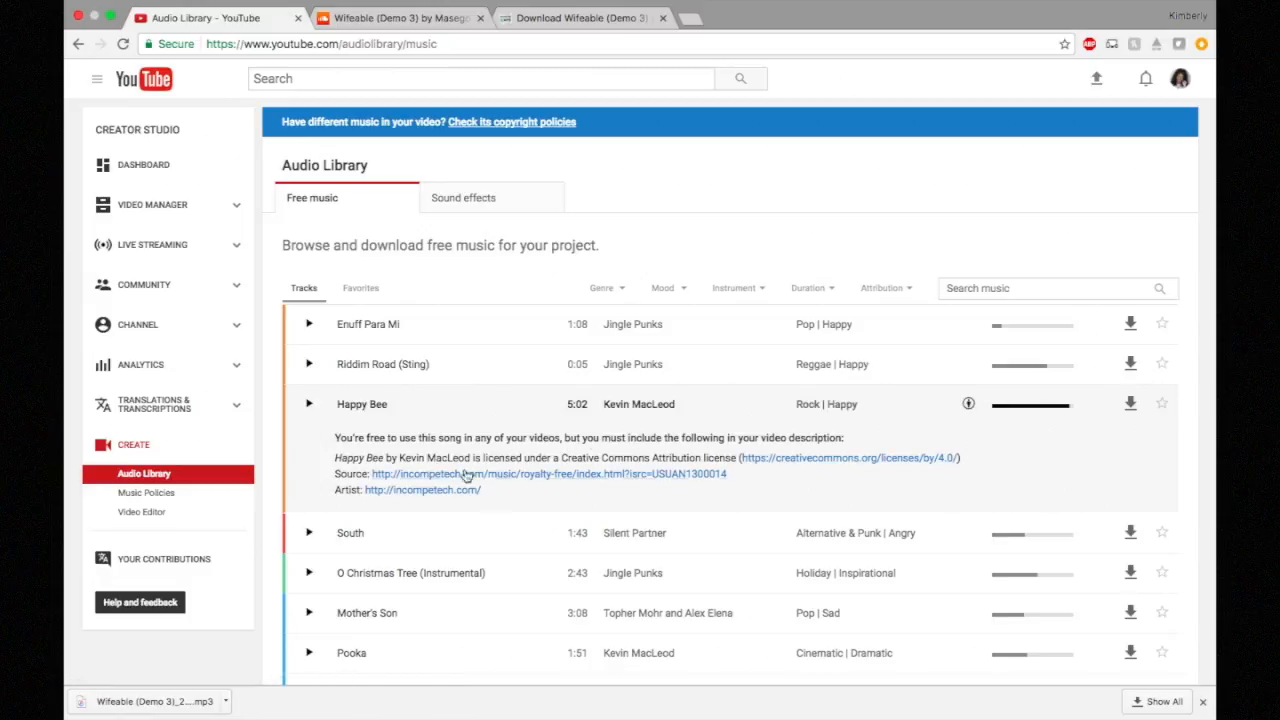
scroll(448, 470, "down", 2)
scroll(455, 467, "up", 1)
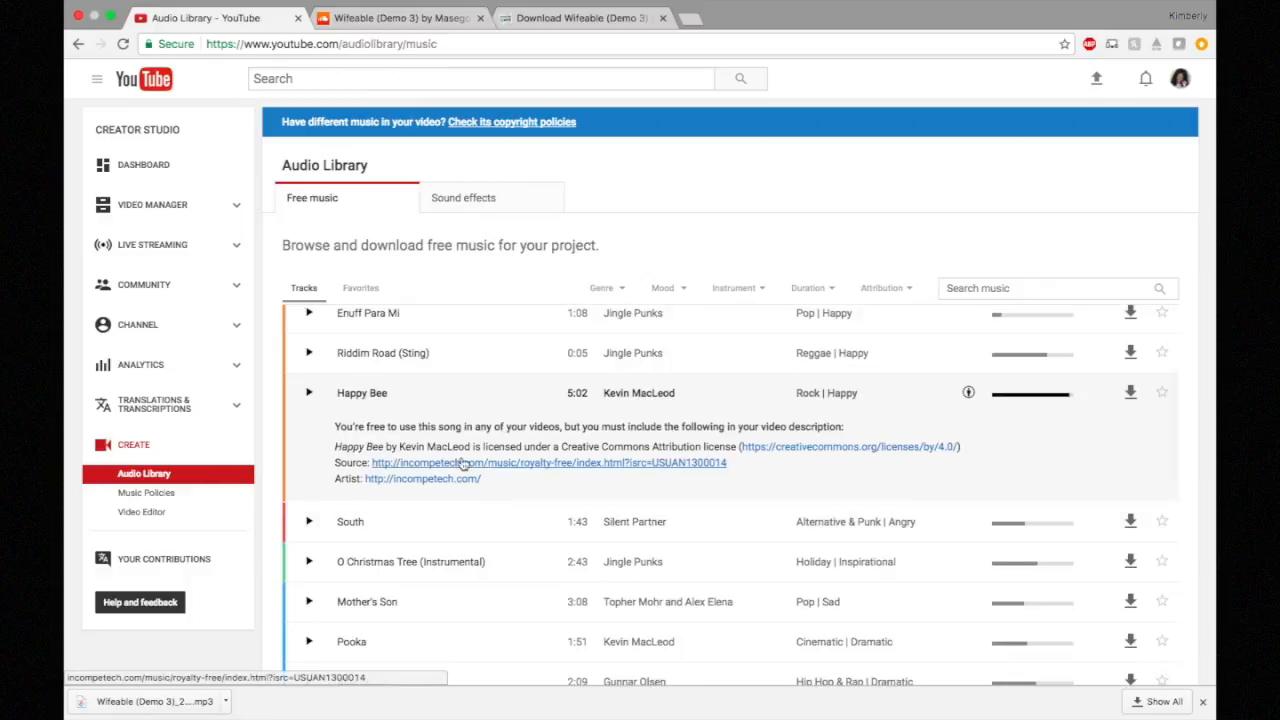
scroll(463, 464, "down", 1)
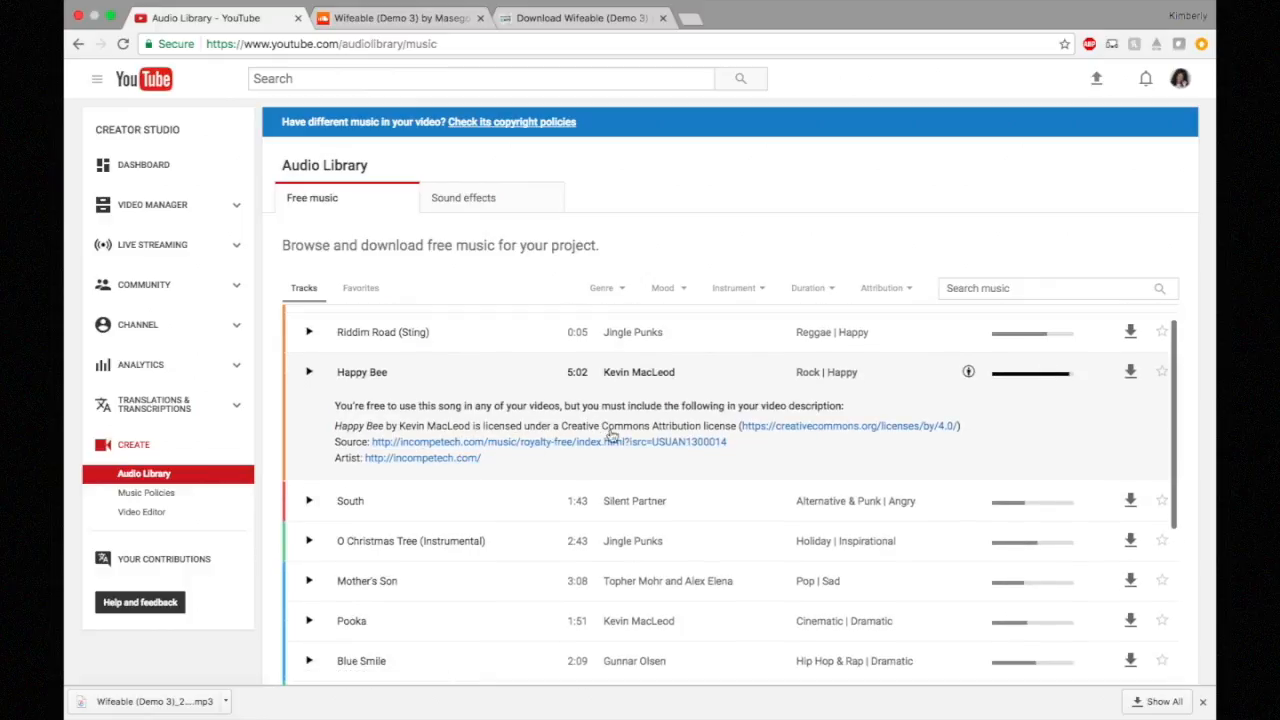
scroll(620, 443, "down", 5)
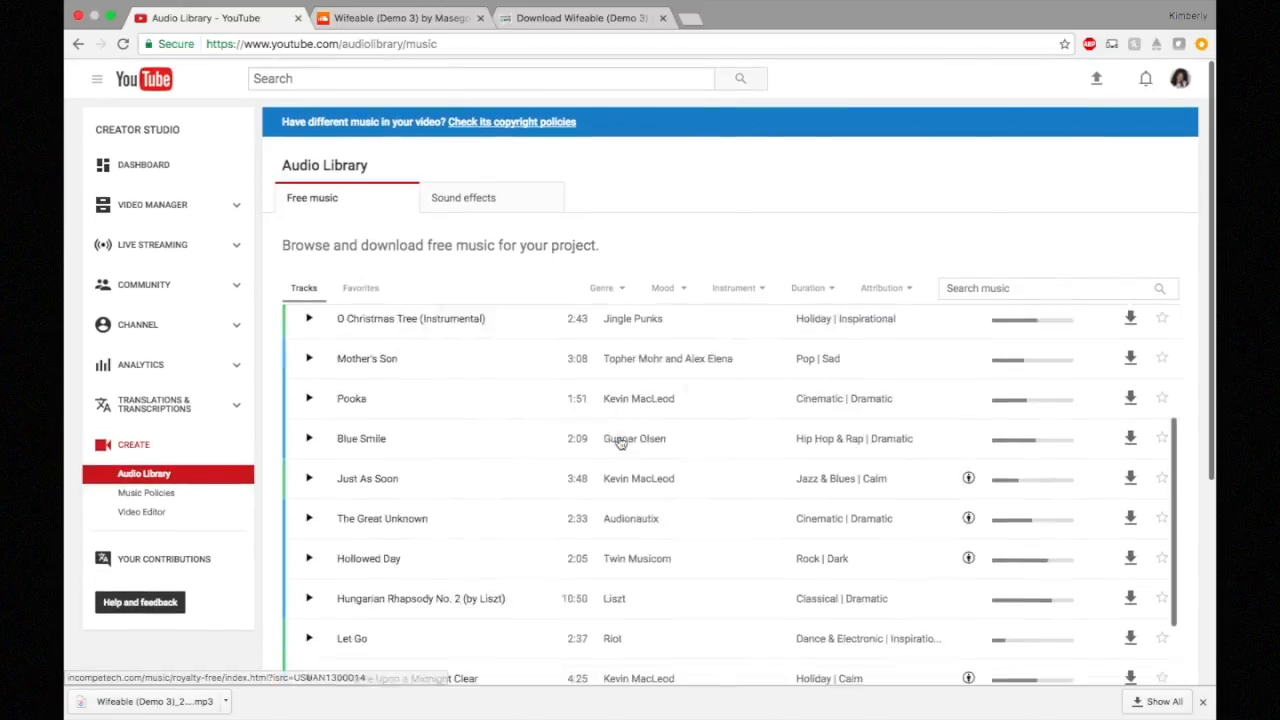
scroll(620, 443, "down", 10)
scroll(620, 443, "up", 2)
scroll(634, 491, "down", 4)
scroll(643, 491, "up", 7)
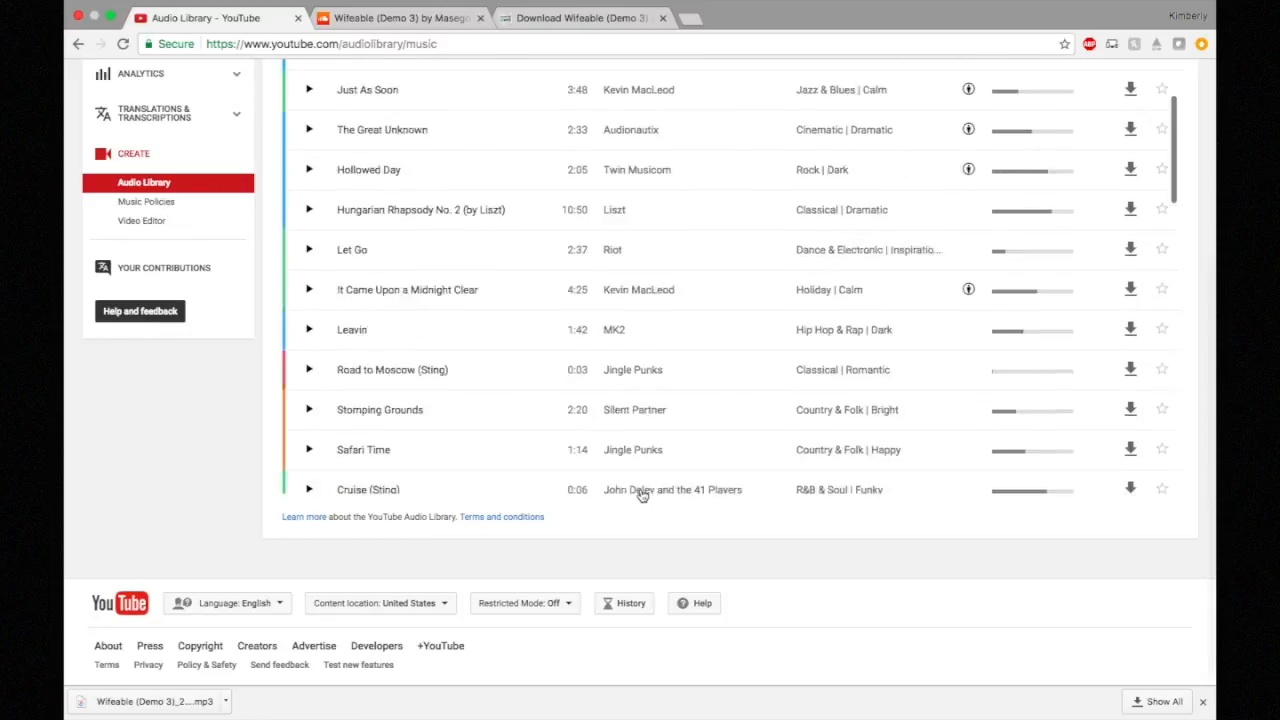
scroll(643, 491, "up", 10)
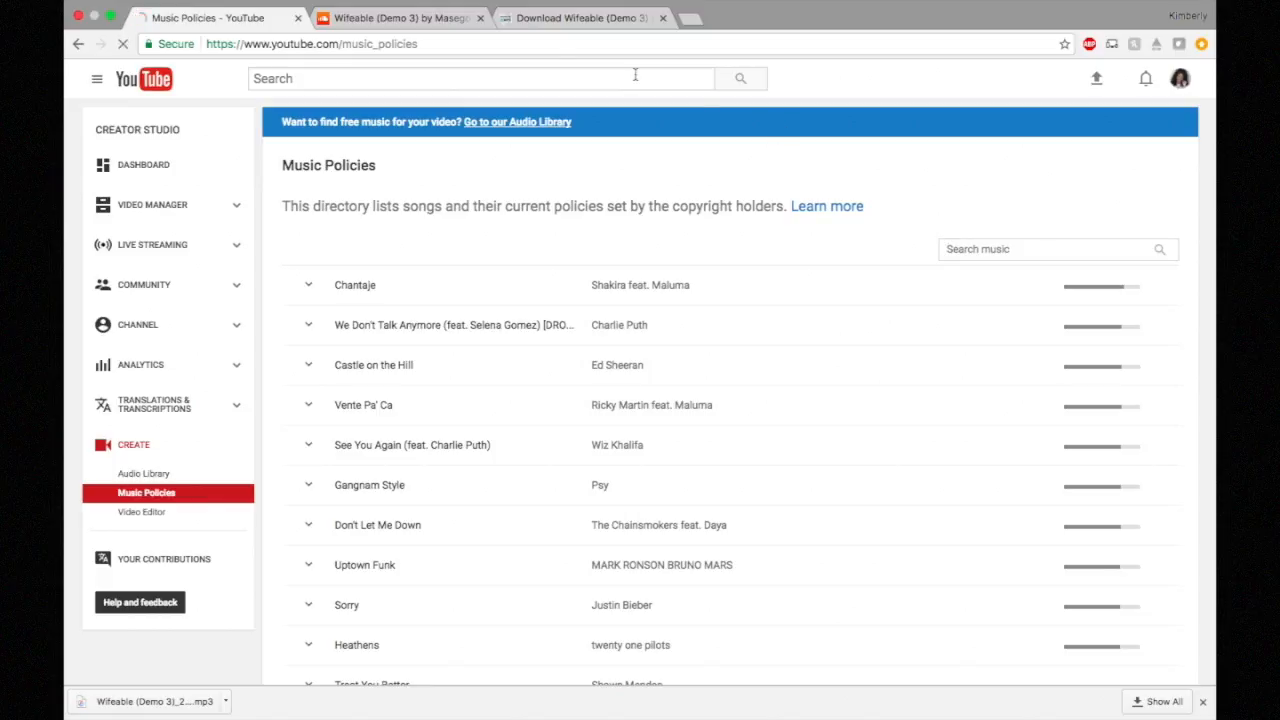
Step: Check the Wifeable (Demo 3) song page, then return to Music Policies
left_click(417, 24)
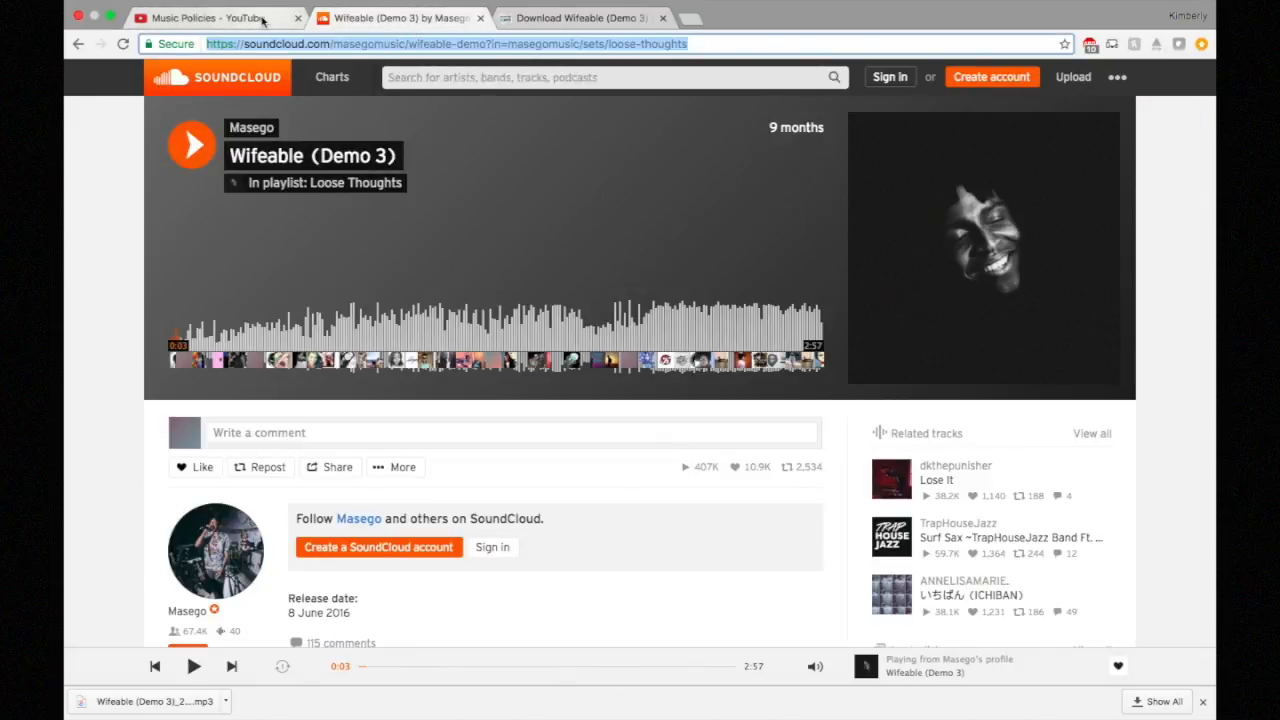
left_click(263, 19)
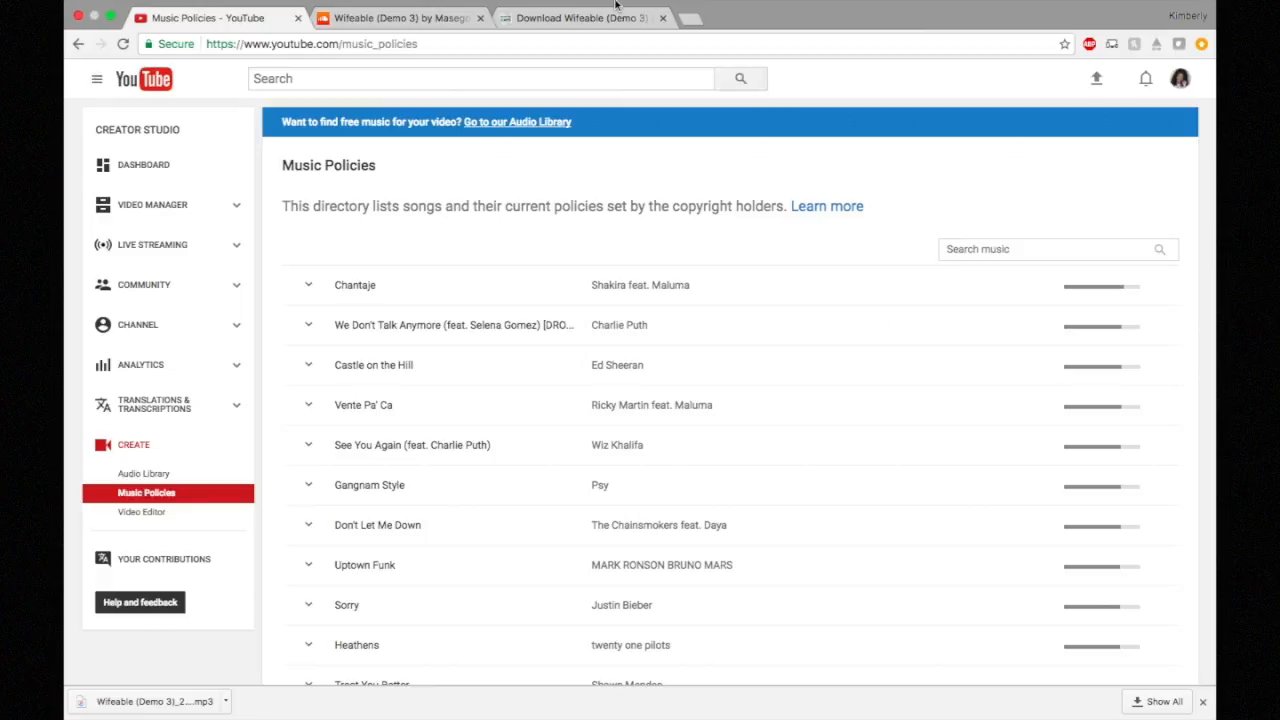
left_click(410, 35)
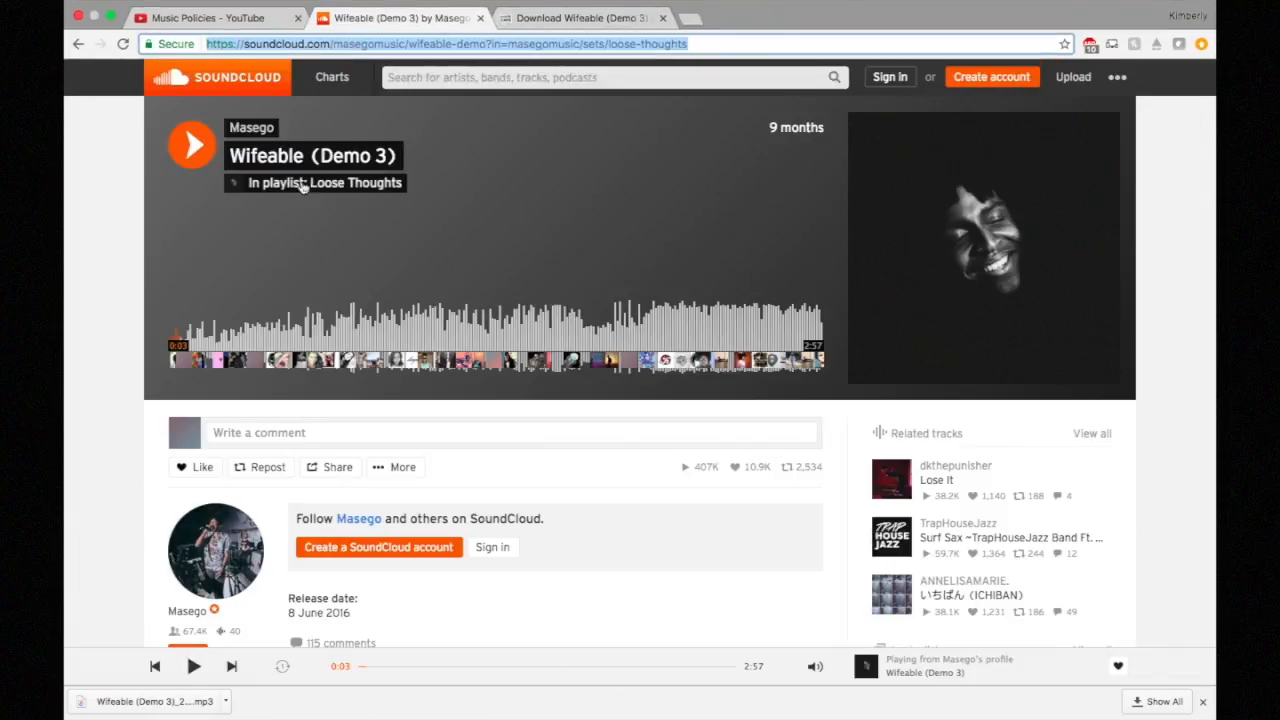
left_click(226, 20)
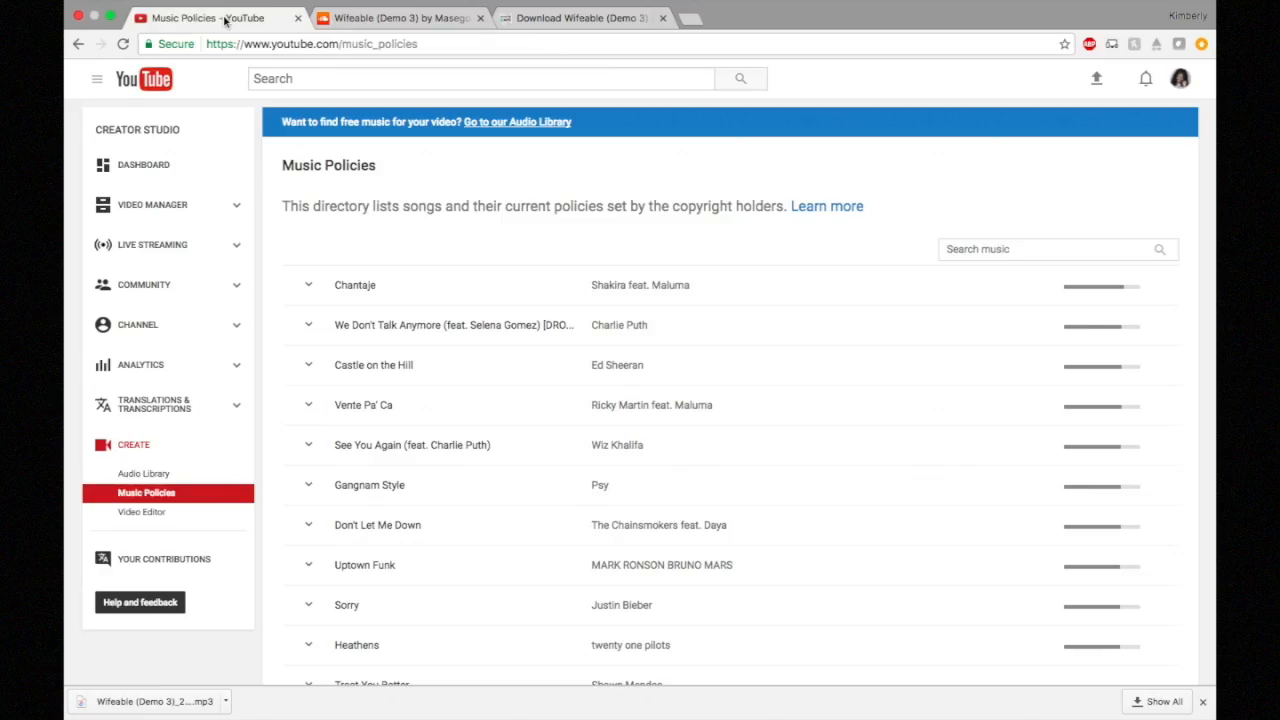
Step: Look up 'Usher Confessions II' and review Confessions Part II's policy, then clear the search
left_click(981, 250)
type("Us")
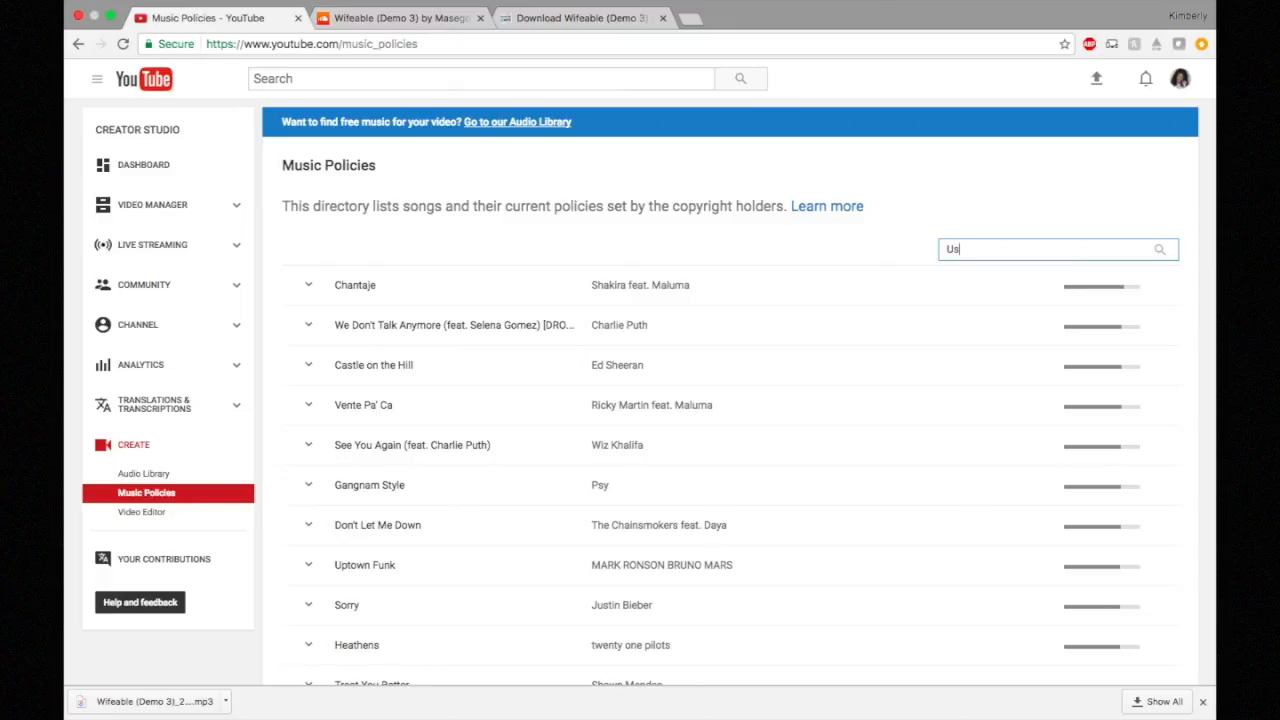
type("her Confessions II")
left_click(308, 365)
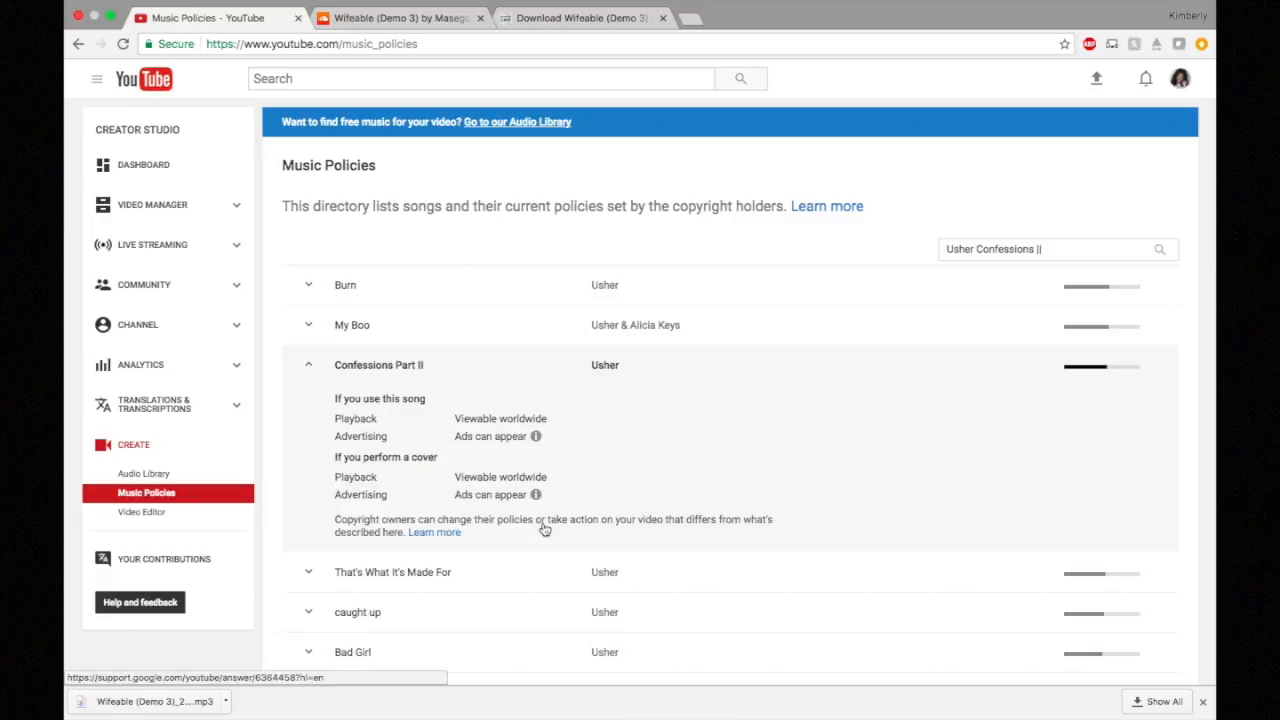
left_click(364, 372)
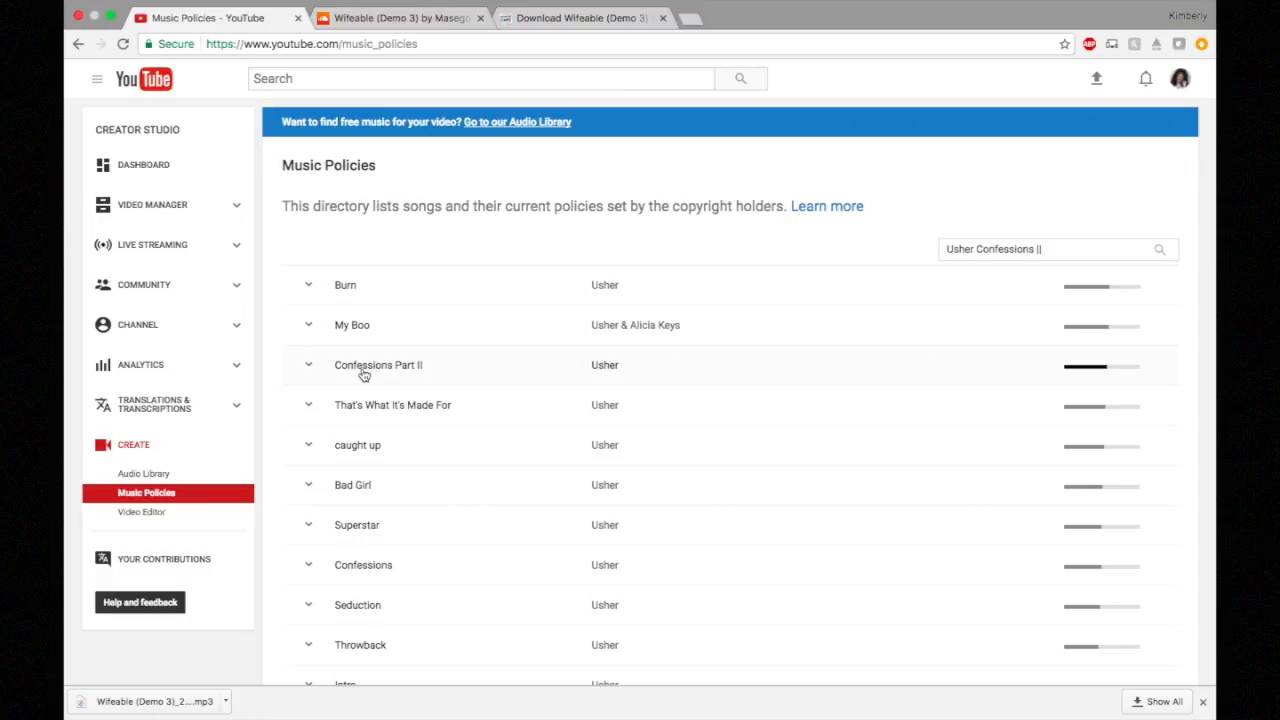
scroll(483, 491, "down", 3)
scroll(483, 494, "up", 3)
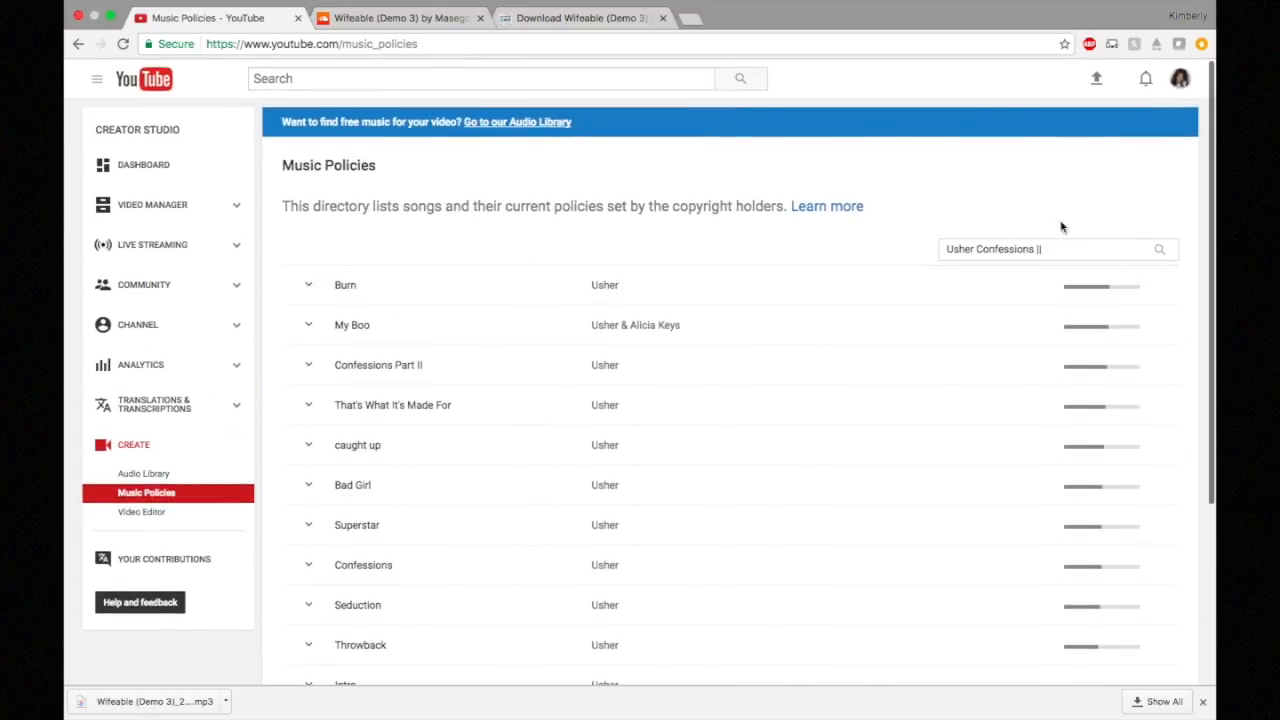
left_click_drag(1058, 259, 885, 238)
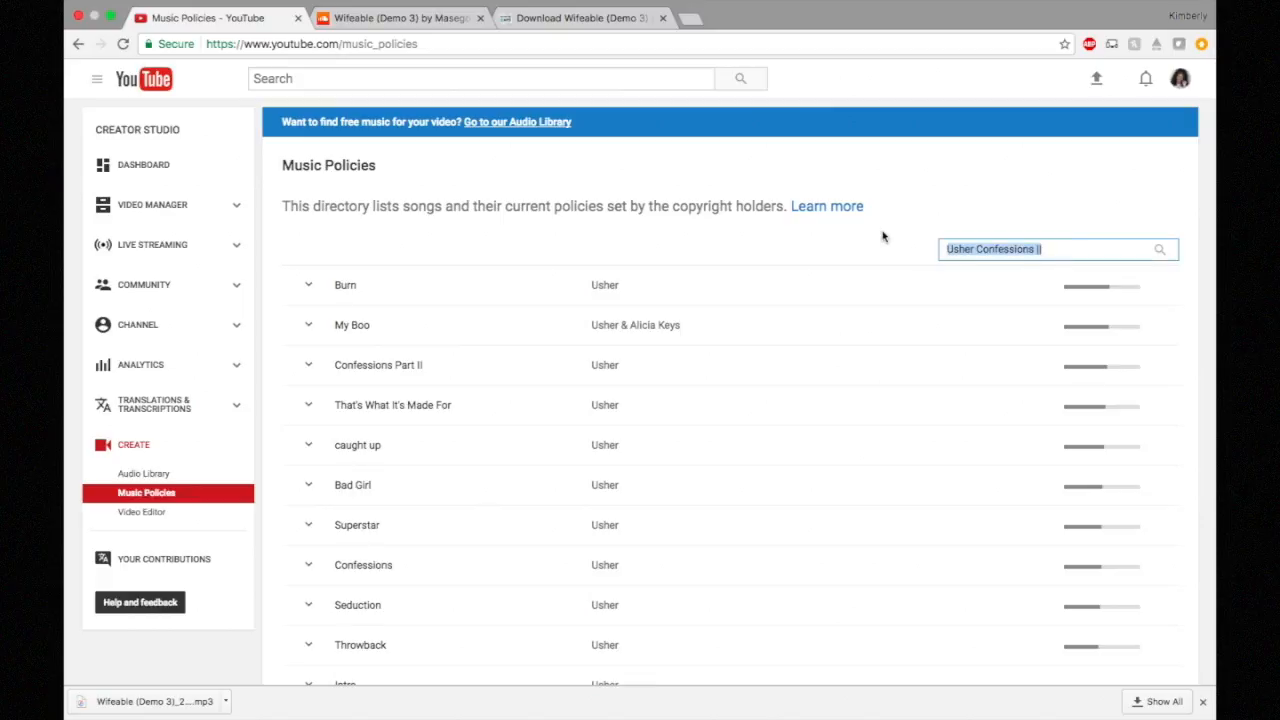
key("BackSpace")
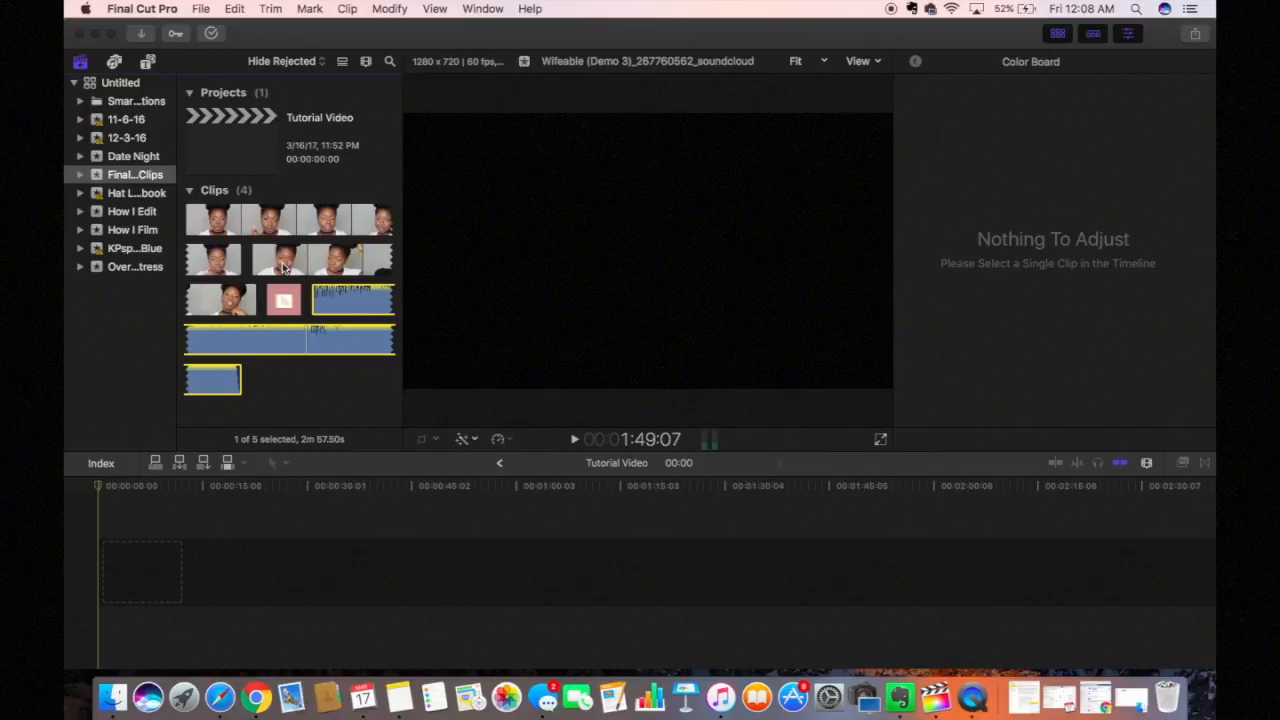
Step: After previewing MVI_9781 and the diamond clip, drop a 10-second diamond range into the empty Tutorial Video timeline
left_click(284, 265)
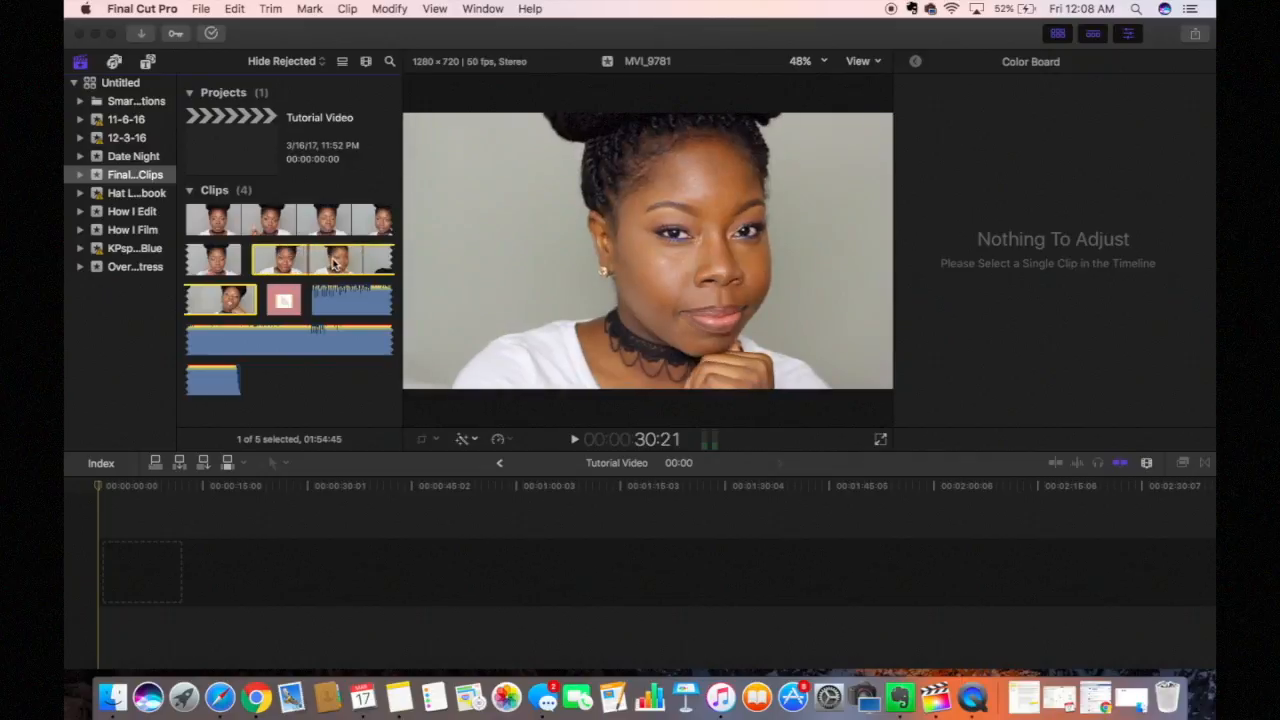
left_click(290, 298)
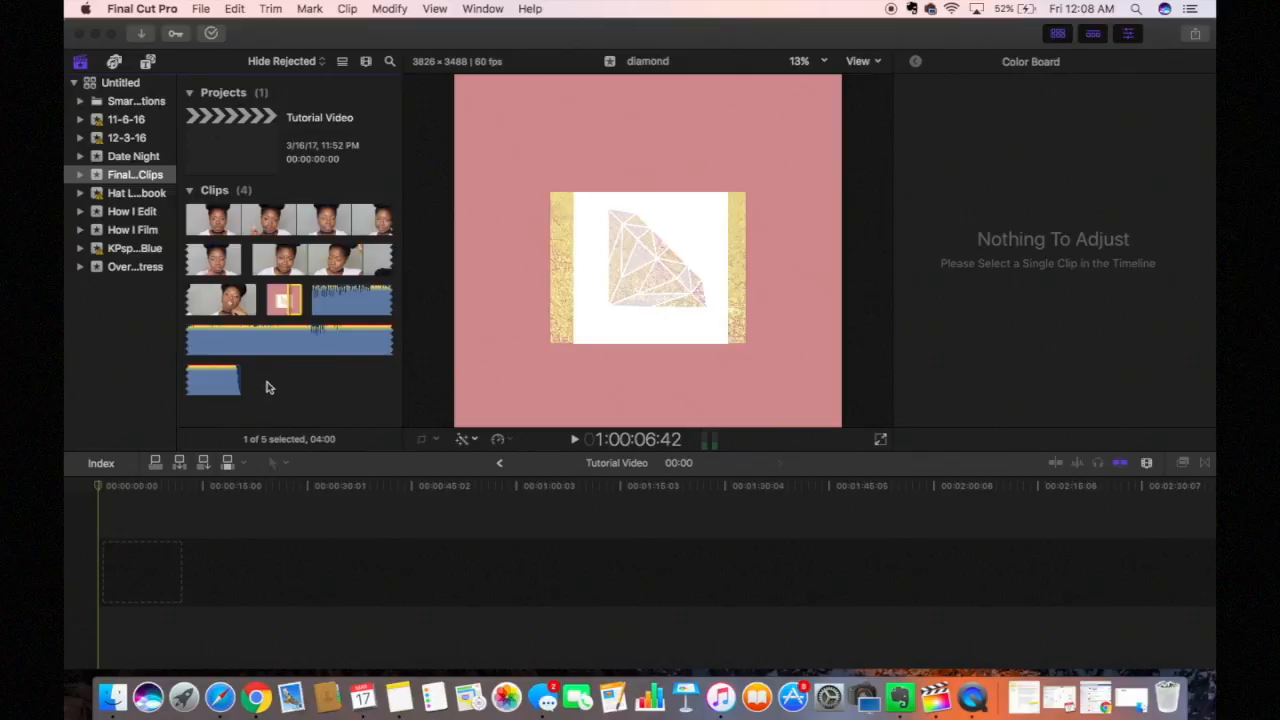
left_click(245, 525)
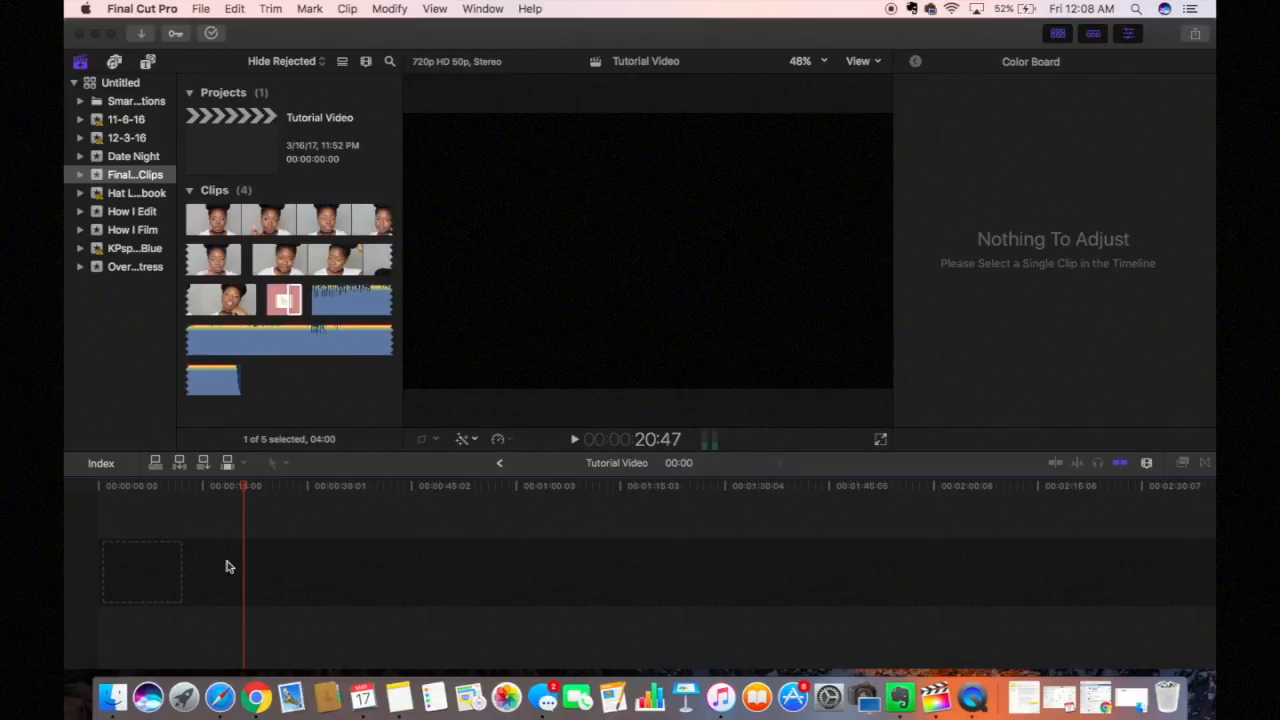
left_click(283, 303)
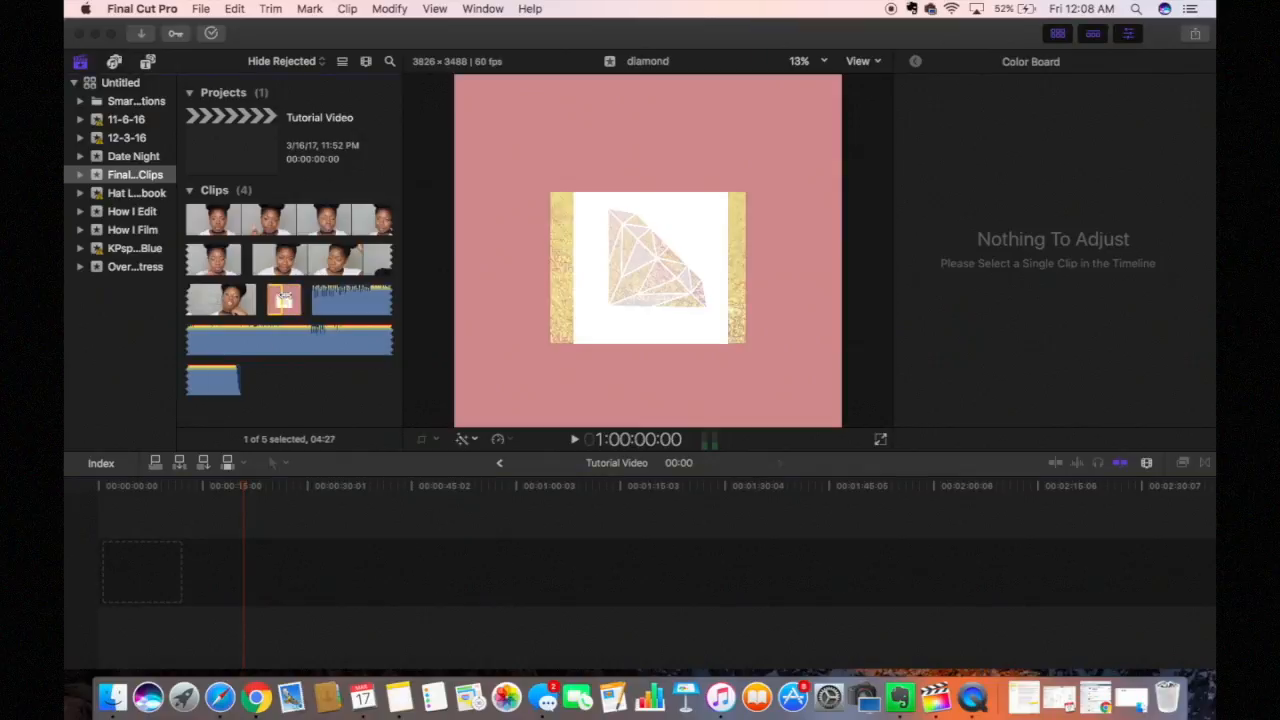
left_click_drag(284, 300, 113, 579)
Step: Confirm the 1080p HD 23.98p video properties and lay the Wifeable track under the diamond clip at 0:00
left_click(914, 274)
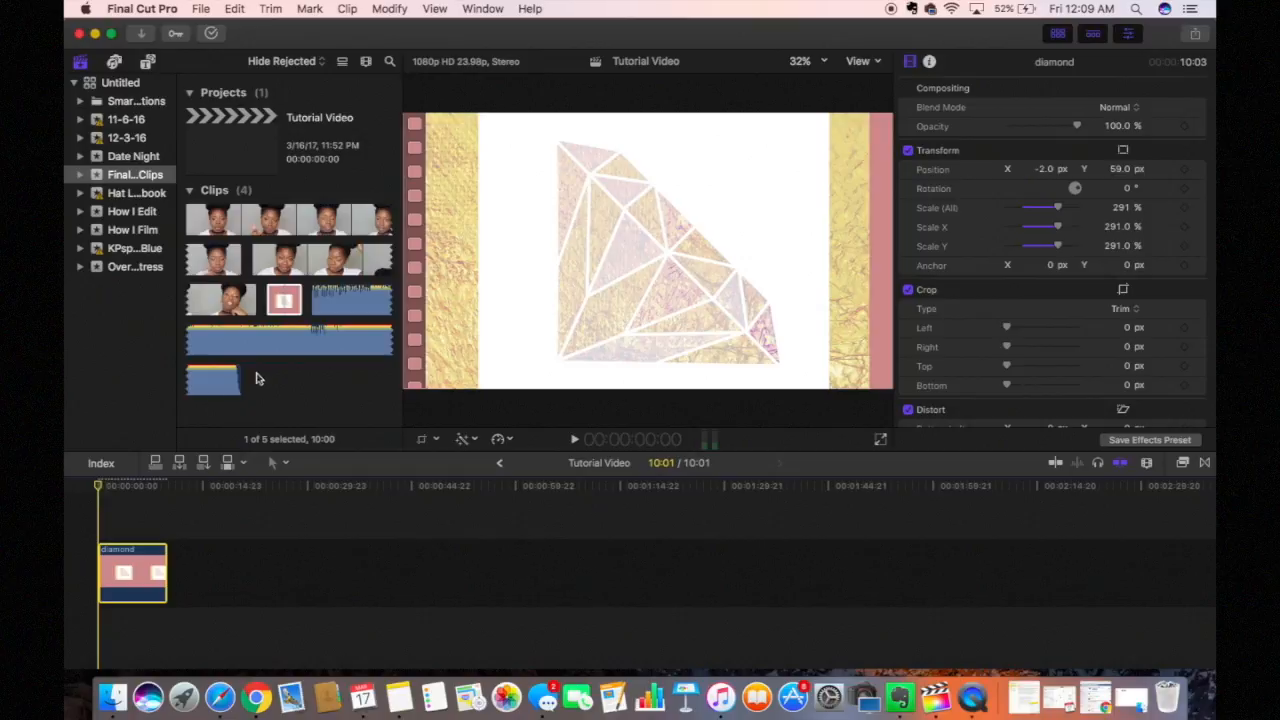
left_click(360, 293)
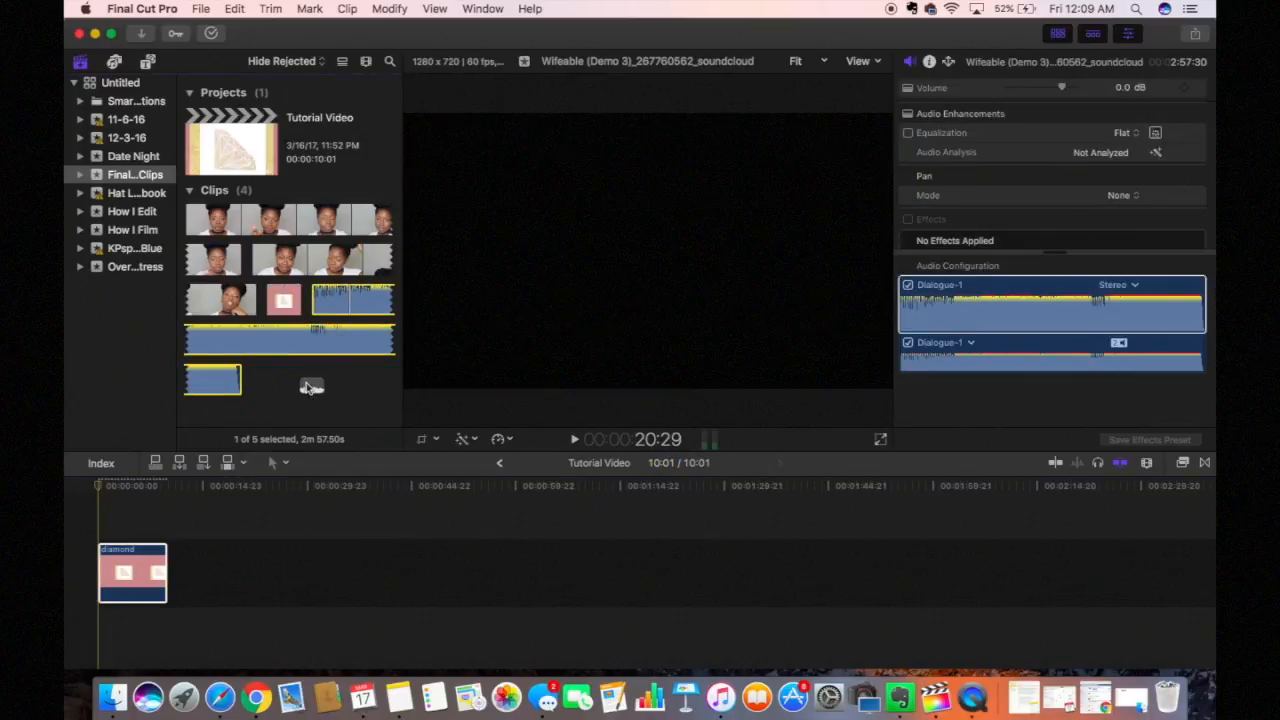
left_click_drag(228, 510, 98, 630)
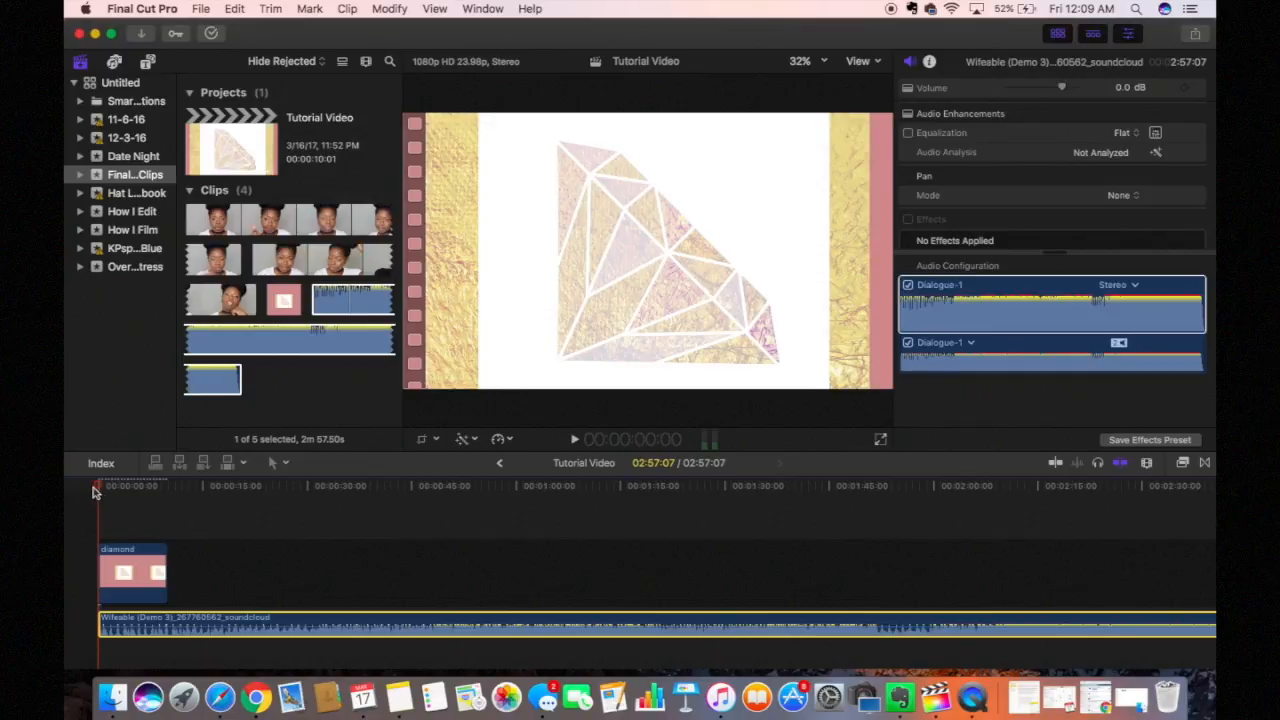
left_click_drag(93, 492, 93, 492)
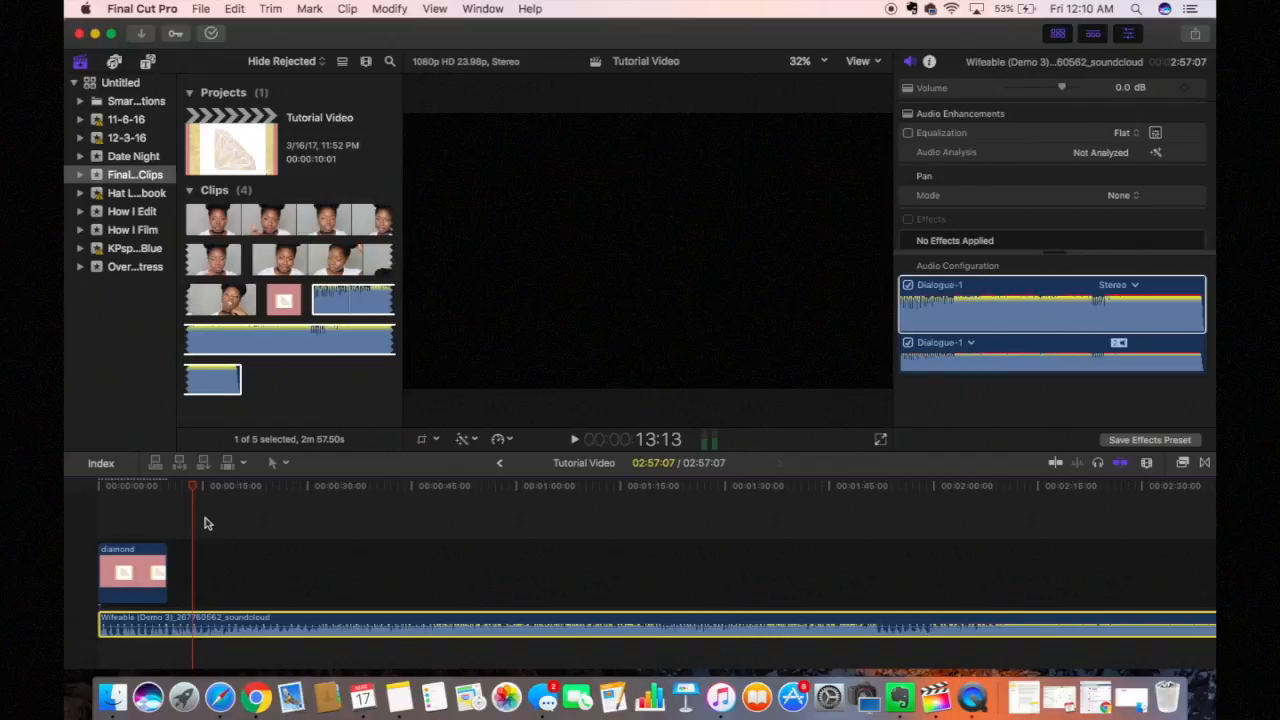
Step: Blade the music at 13 seconds, delete the opening piece and slide the rest to the timeline start
left_click(288, 464)
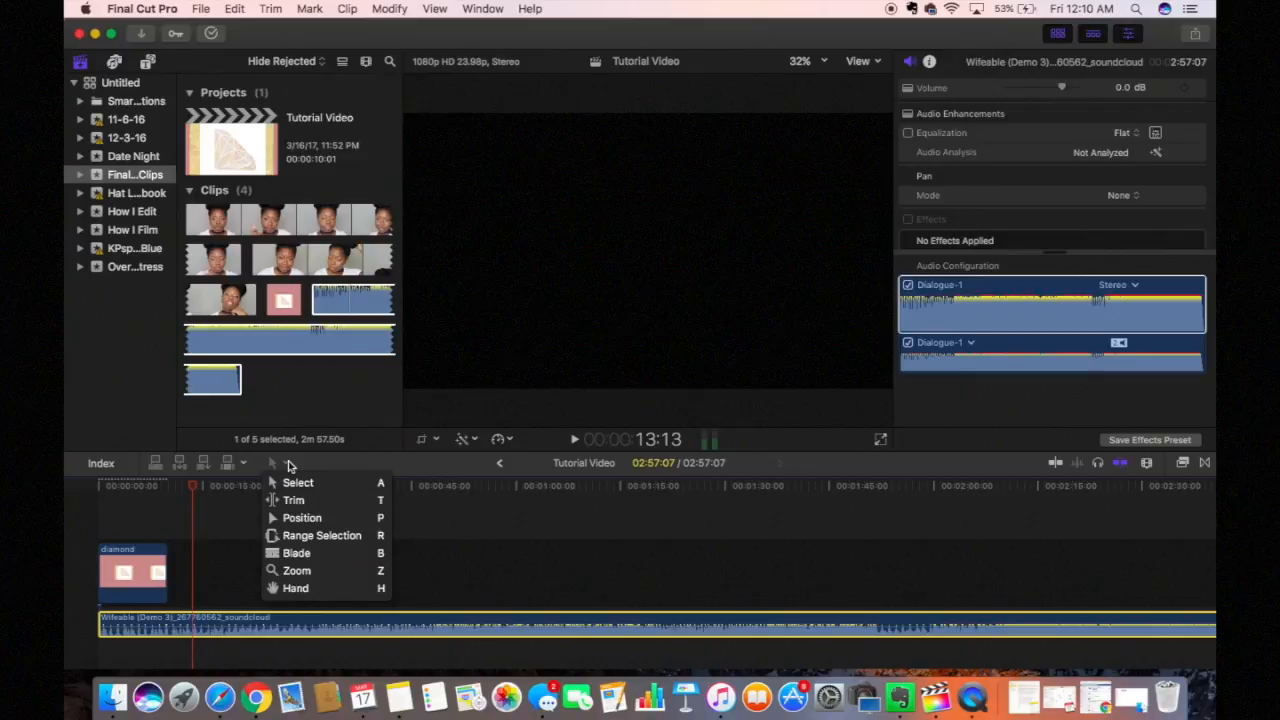
left_click(296, 553)
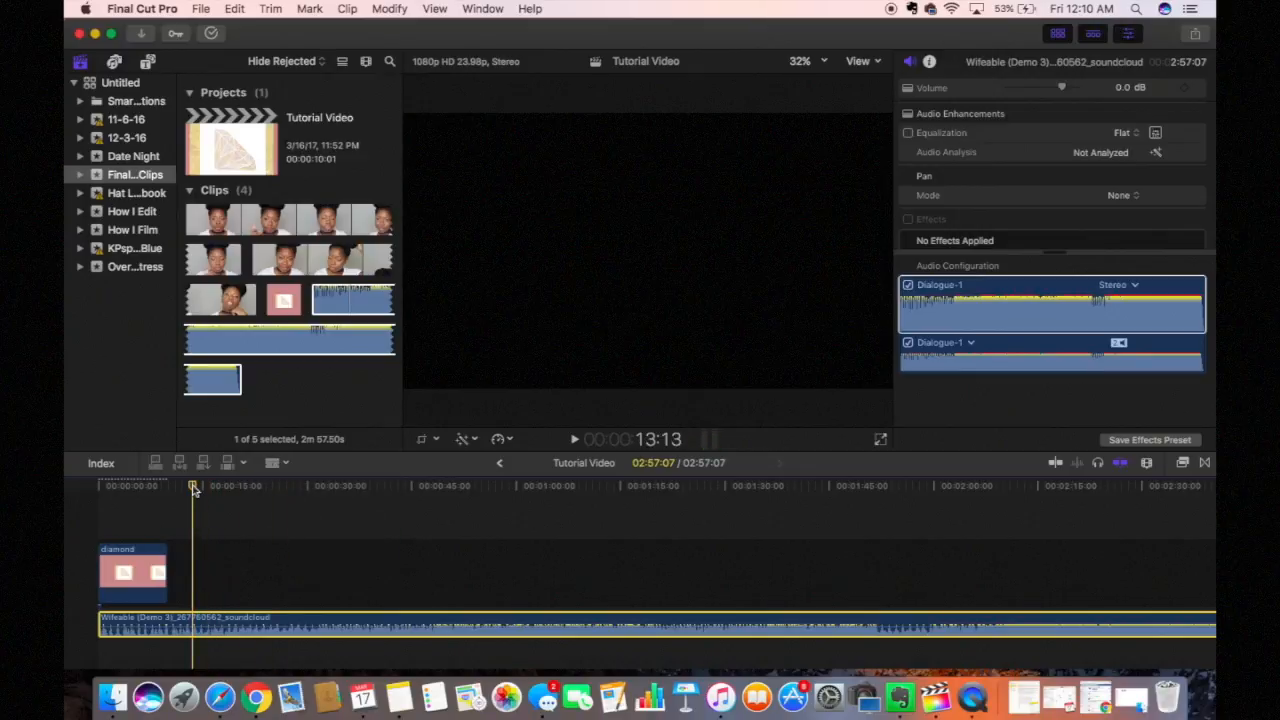
left_click(196, 620)
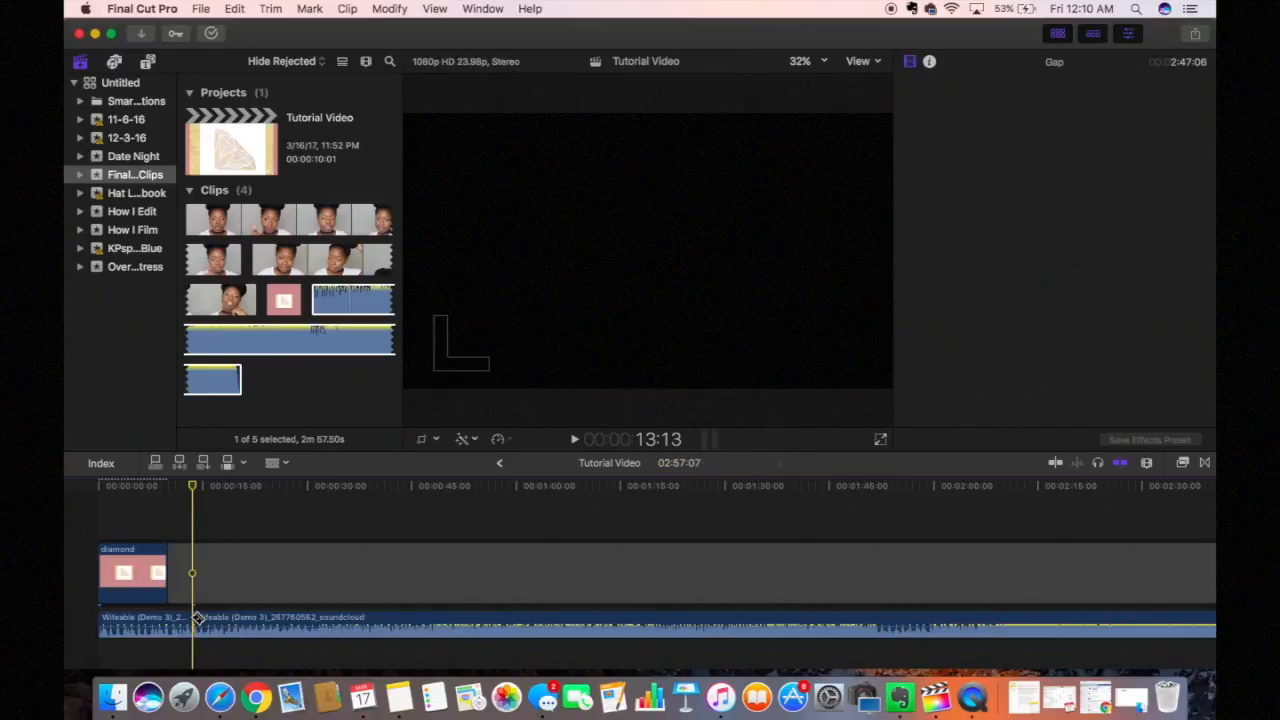
left_click(288, 465)
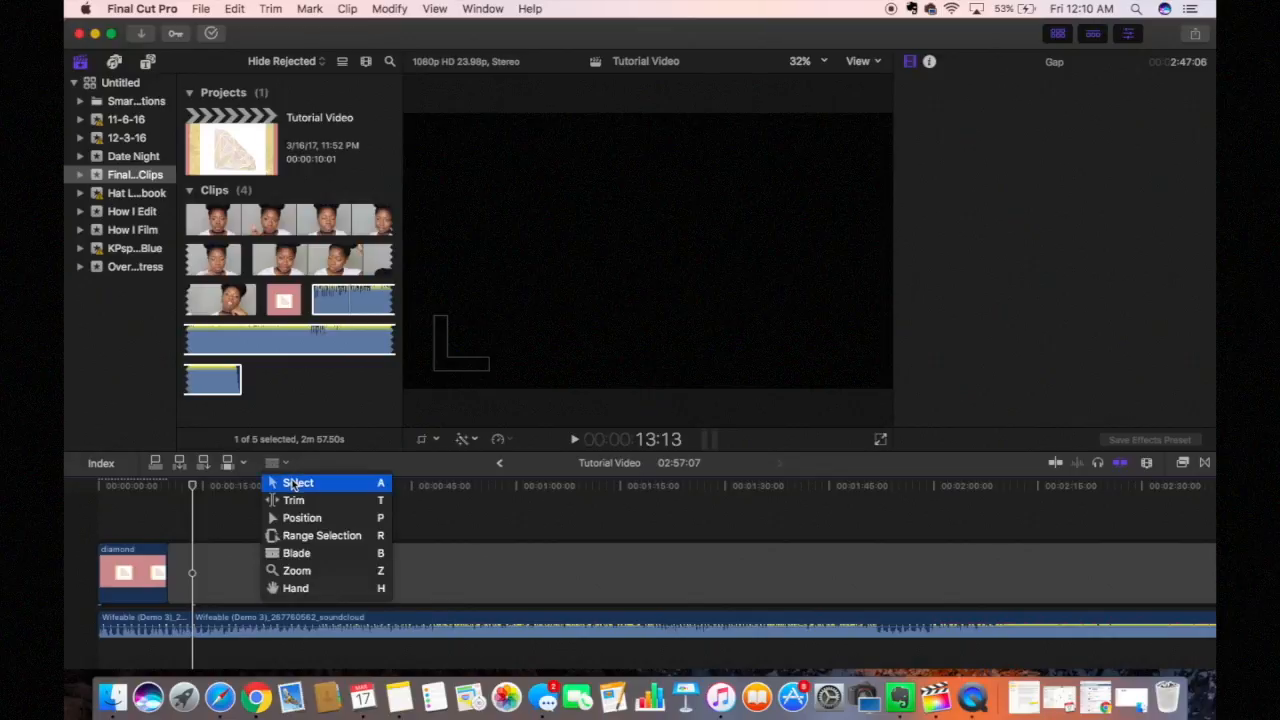
left_click(296, 484)
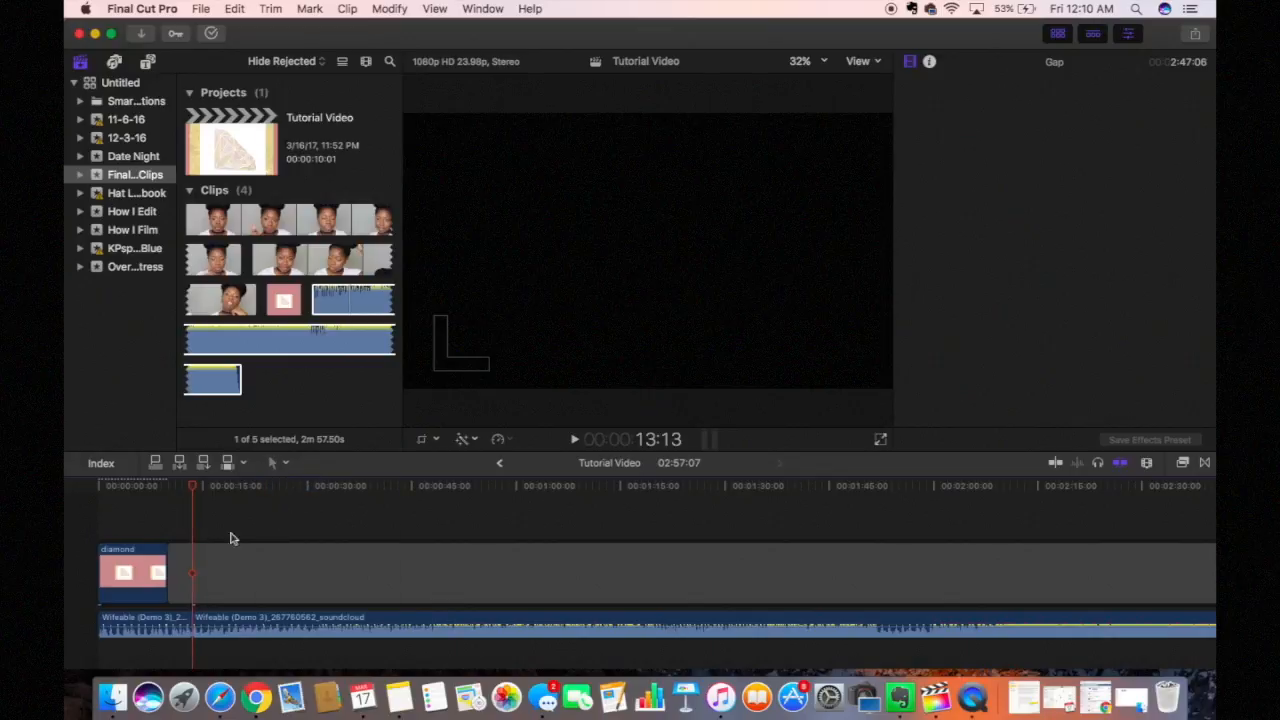
left_click(160, 620)
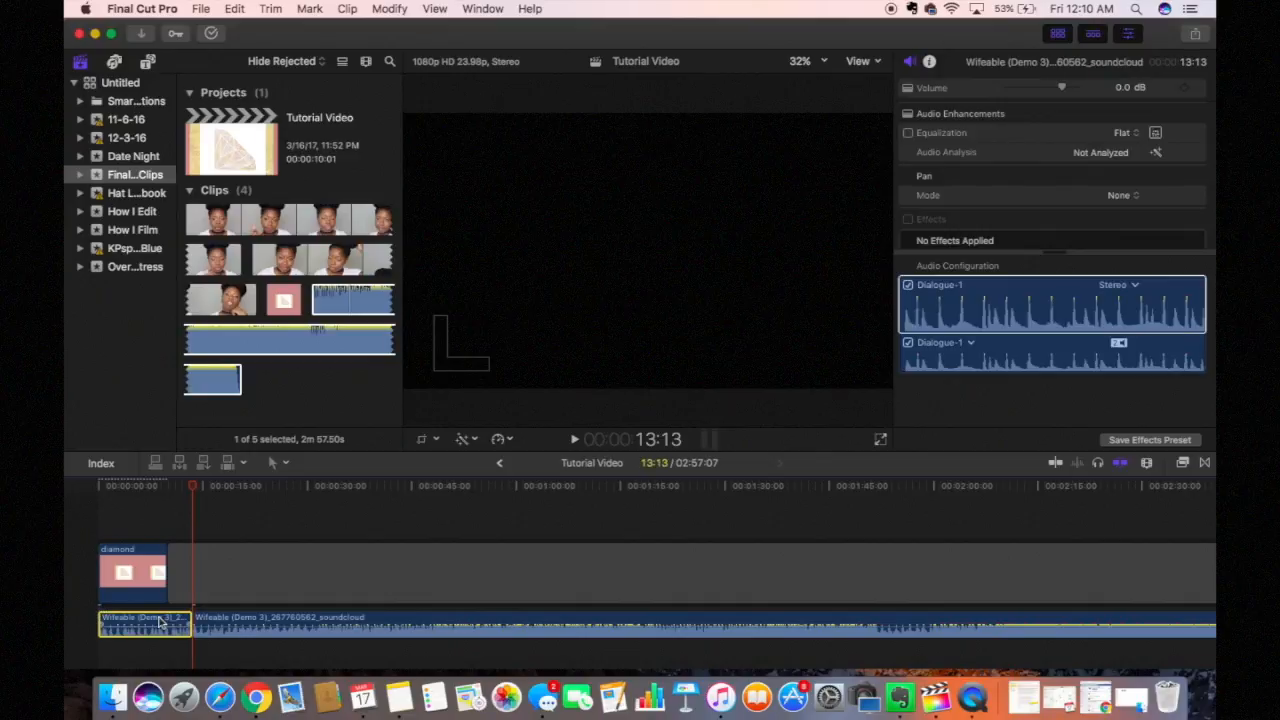
key("Delete")
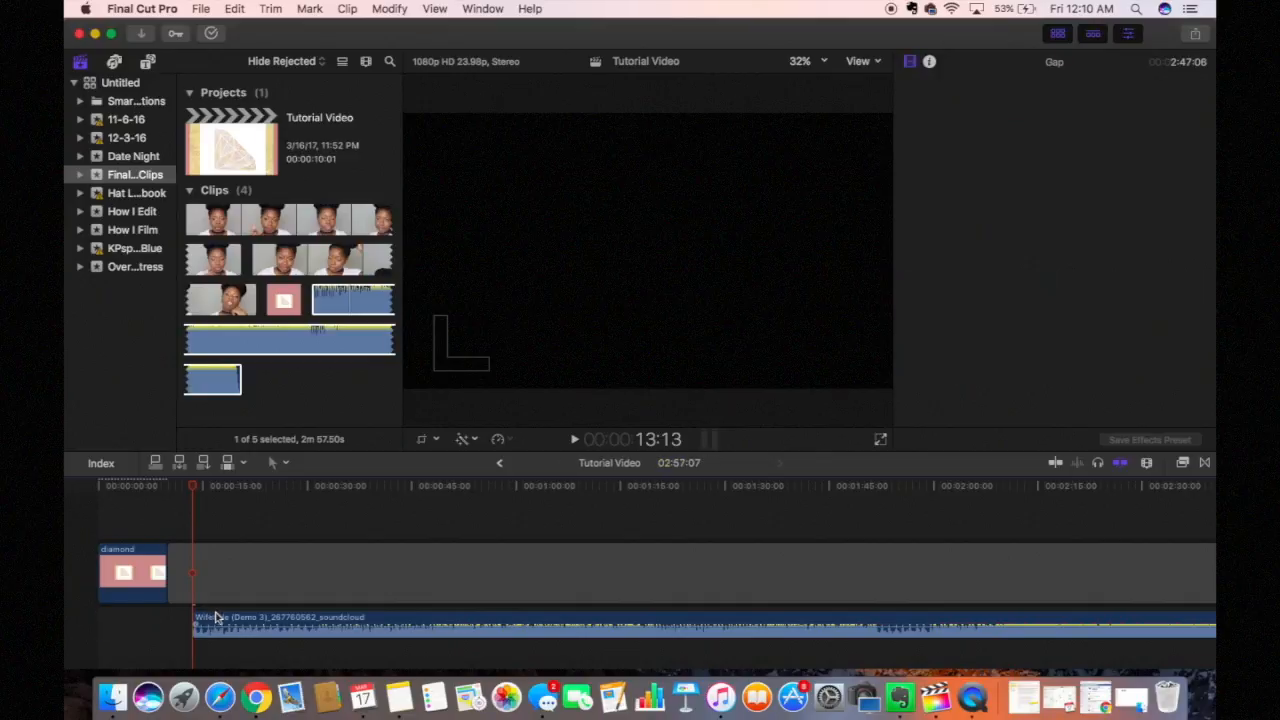
left_click_drag(220, 620, 123, 625)
Step: Play the intro from the start and trim it to about two seconds
left_click_drag(191, 490, 100, 488)
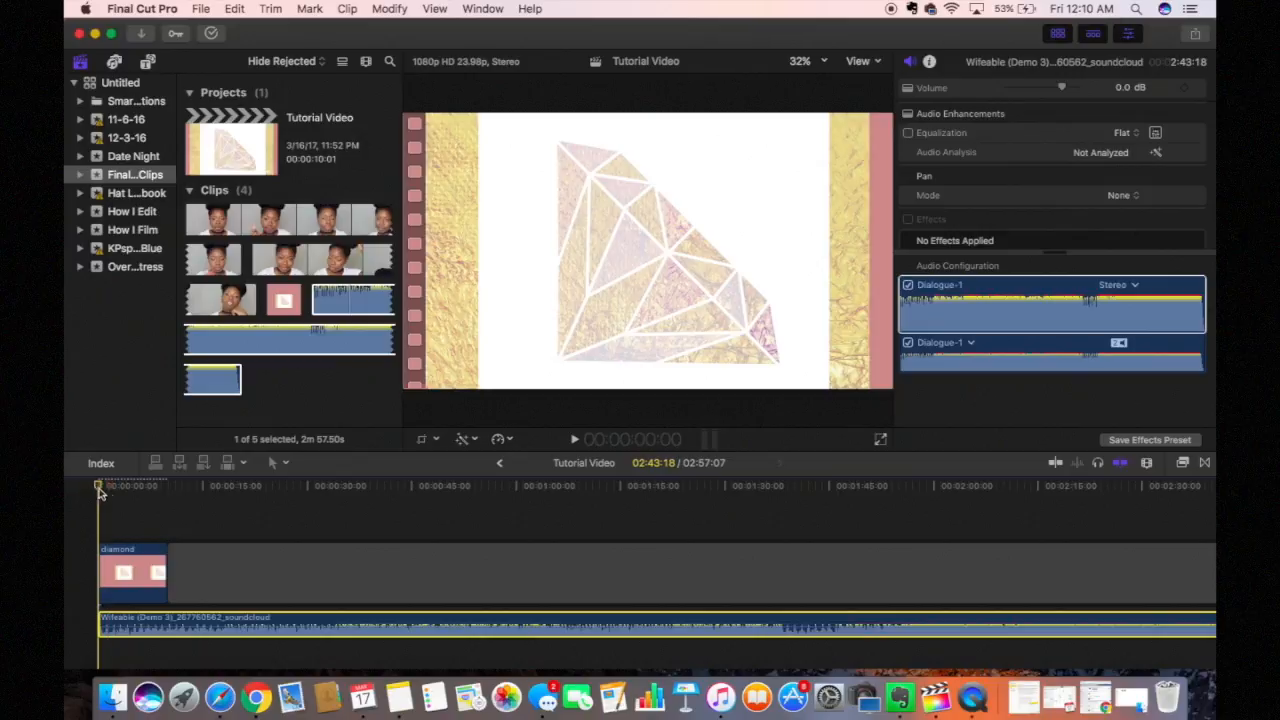
key("space")
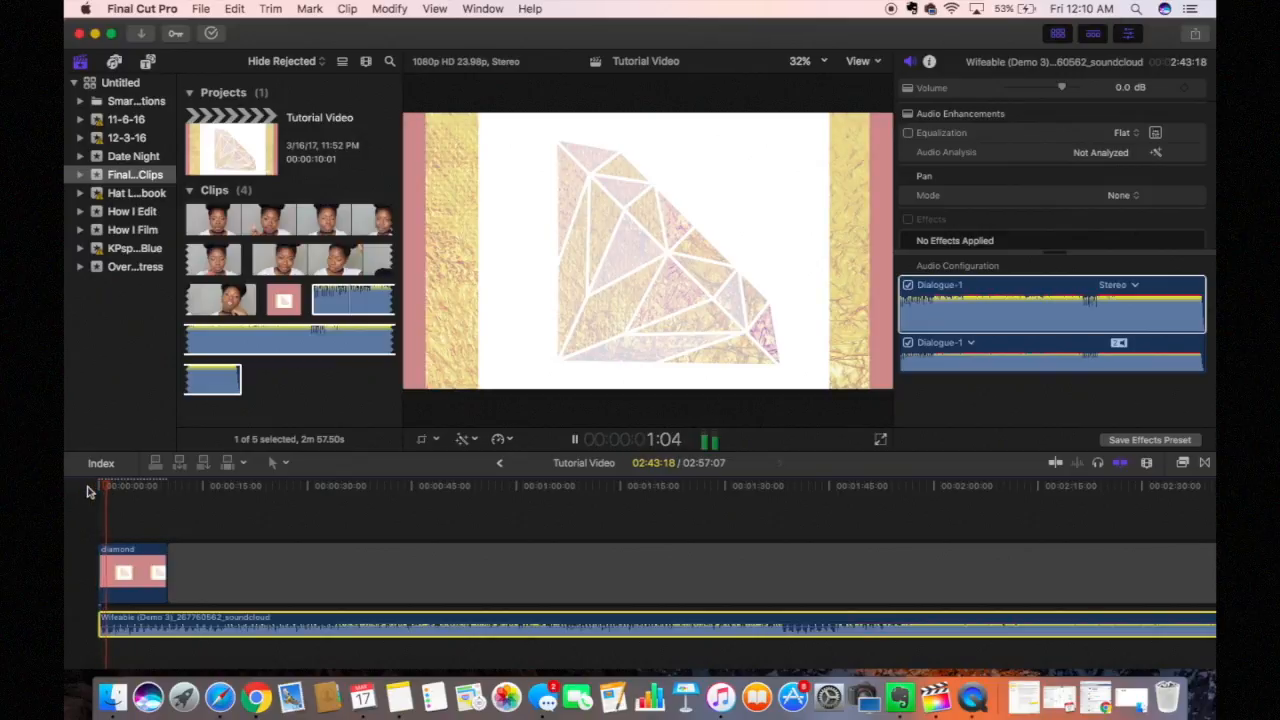
key("space")
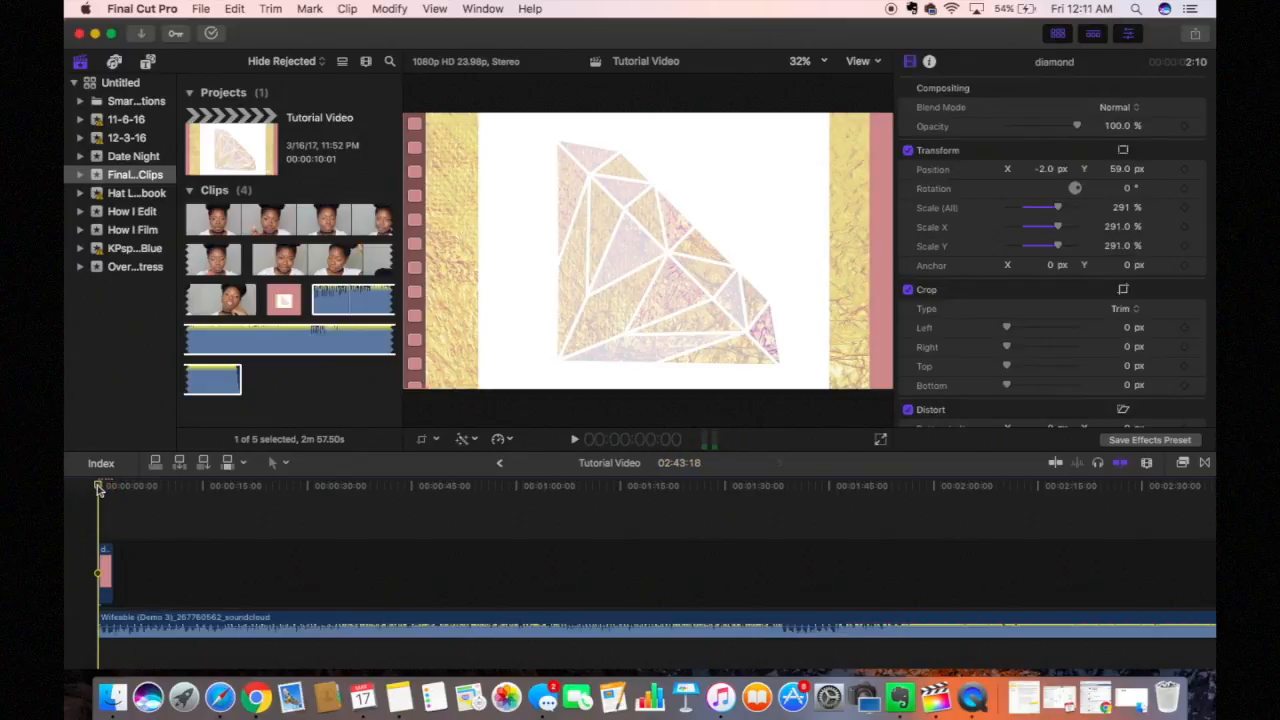
left_click_drag(99, 488, 91, 513)
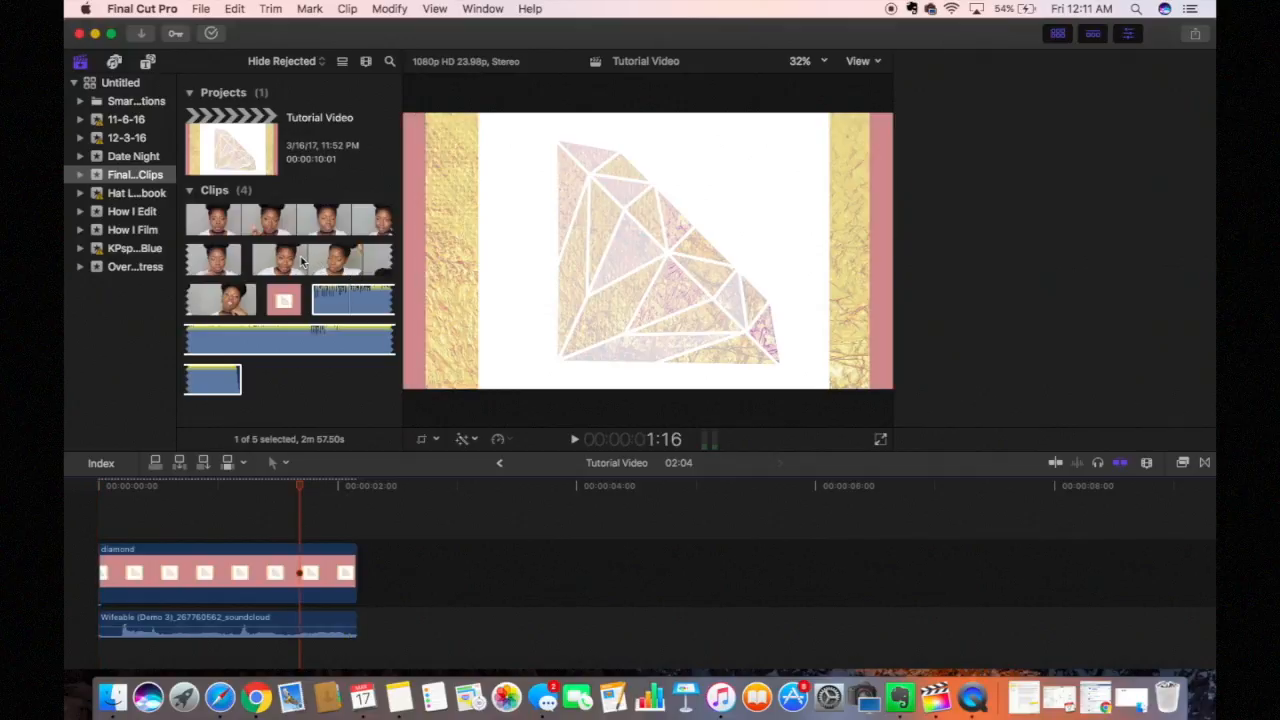
Step: Add the MVI_9781 talking-head clip to the timeline right after the diamond clip
left_click(288, 260)
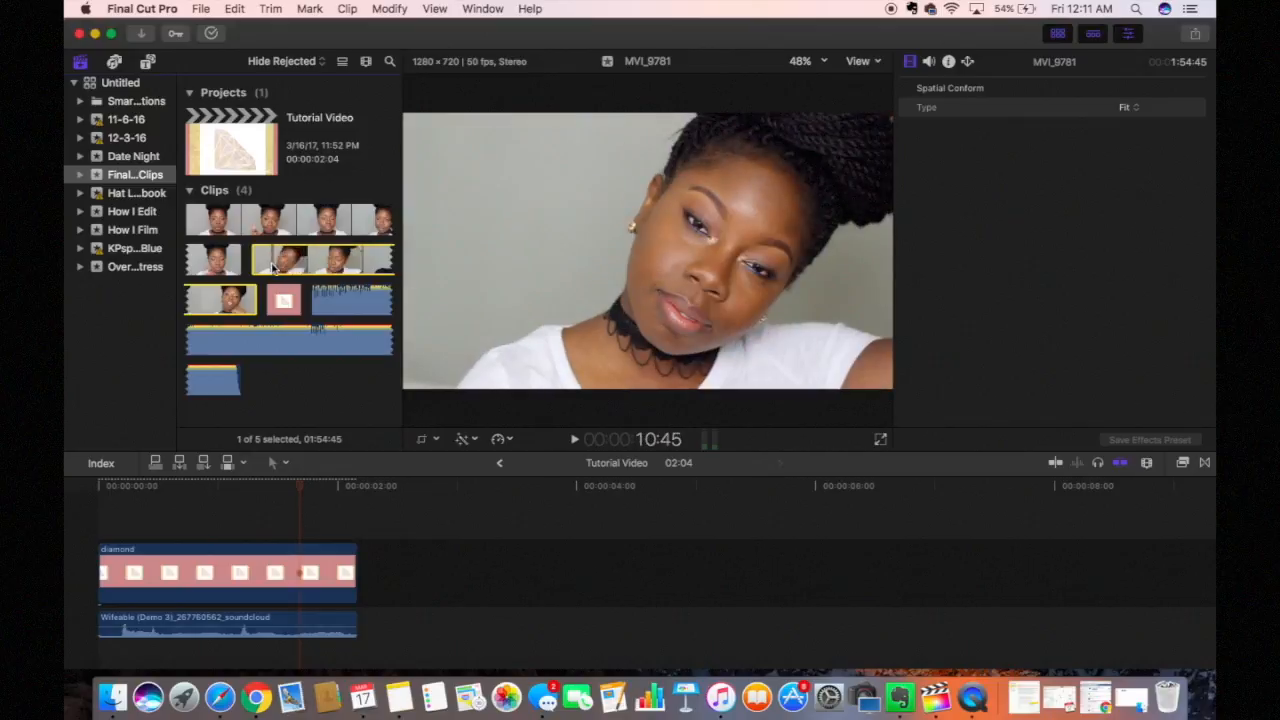
left_click_drag(278, 272, 366, 591)
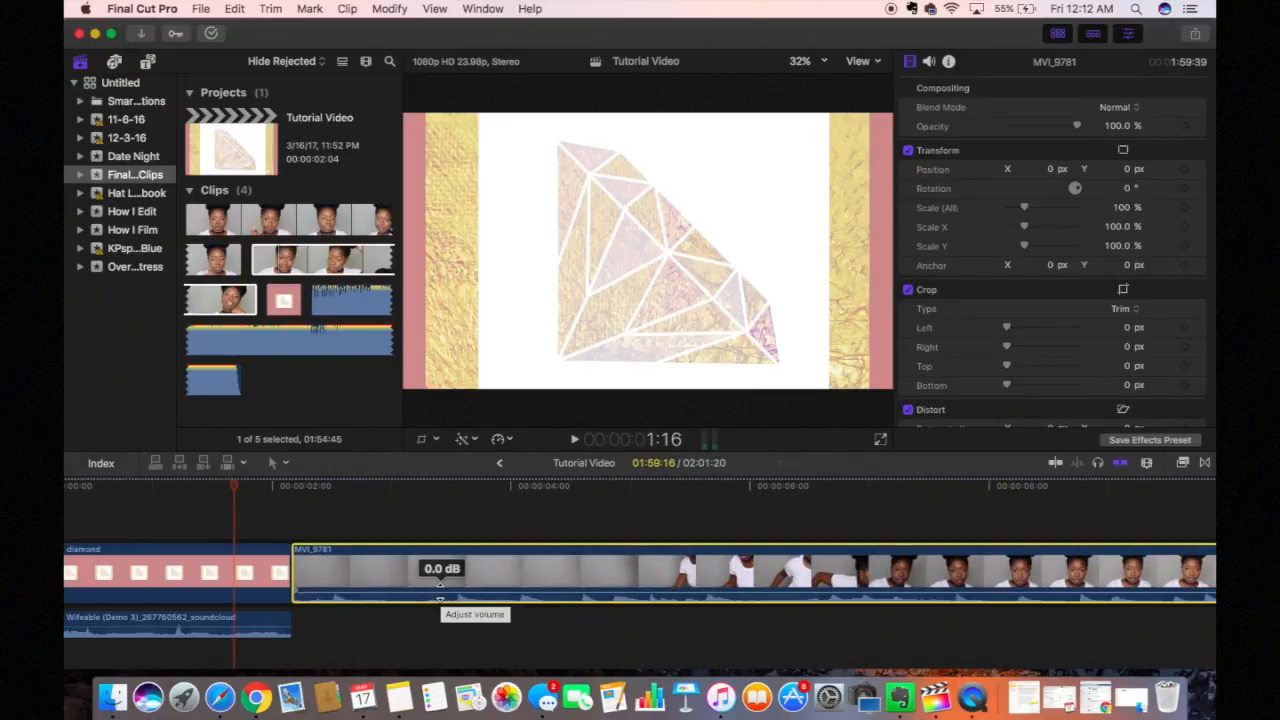
scroll(440, 590, "right", 3)
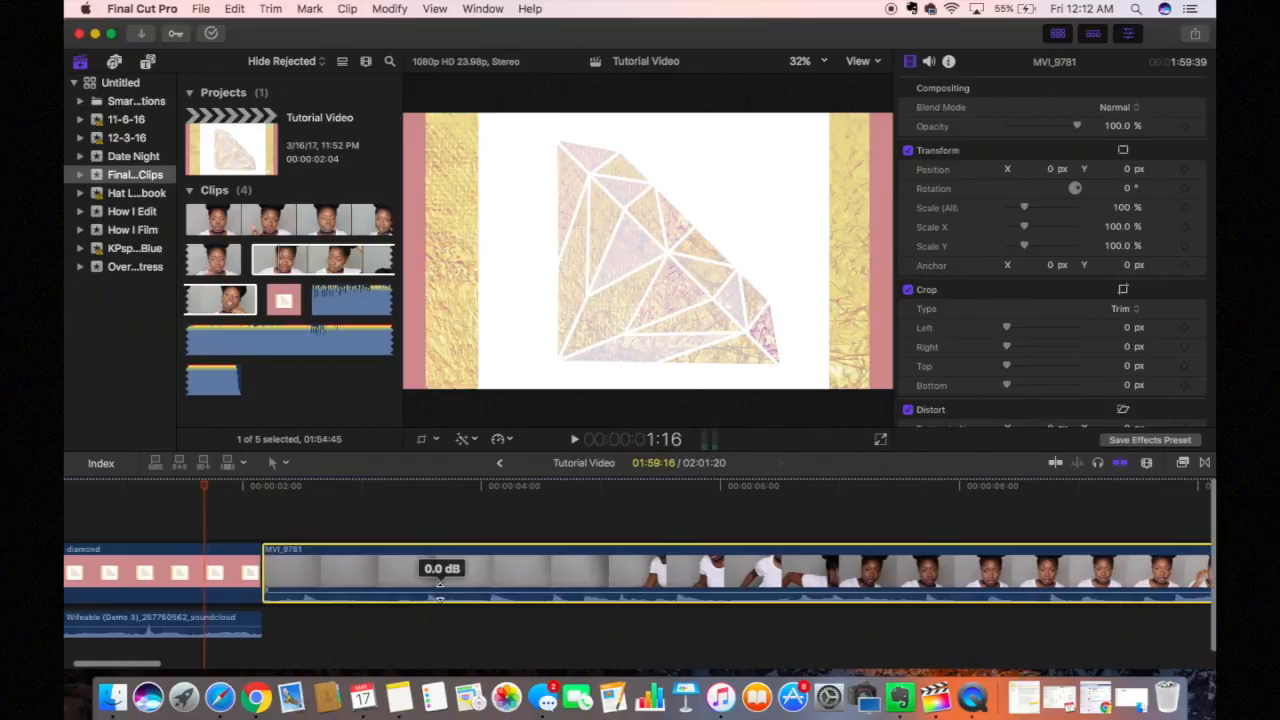
scroll(440, 591, "left", 1)
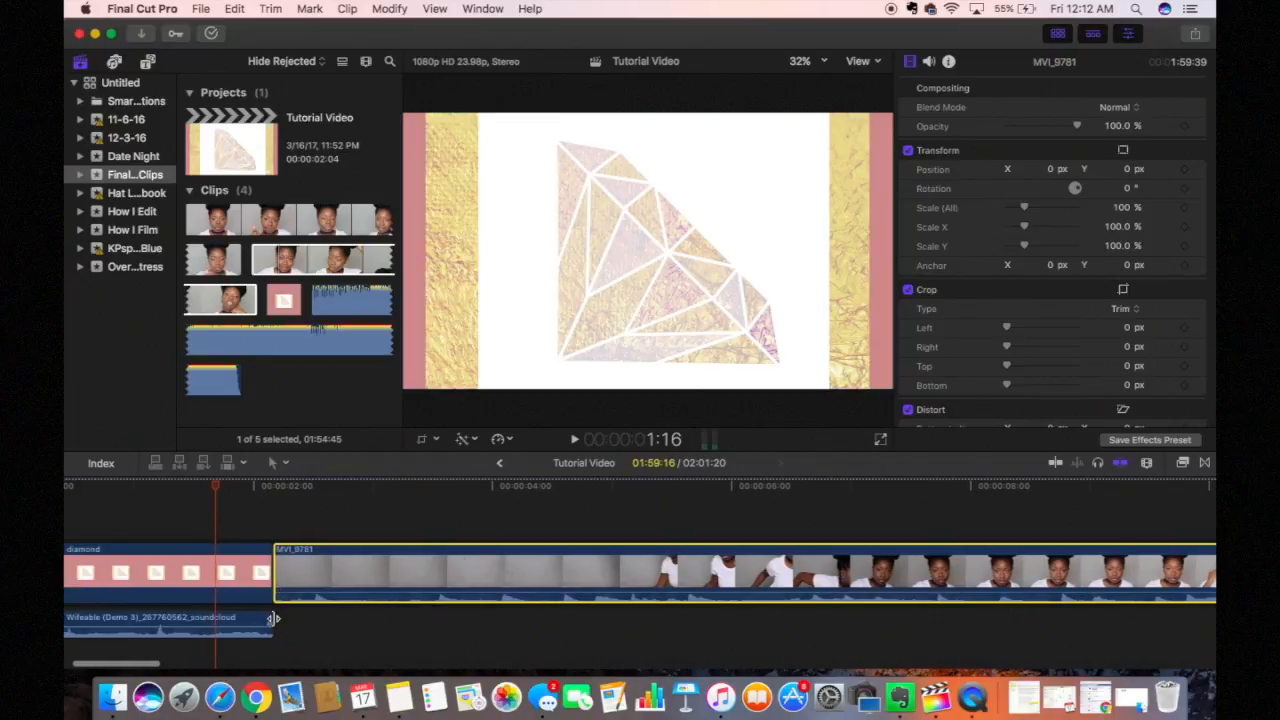
Step: Extend the Wifeable music under the talking-head clip and play the edit back
left_click_drag(271, 618, 857, 620)
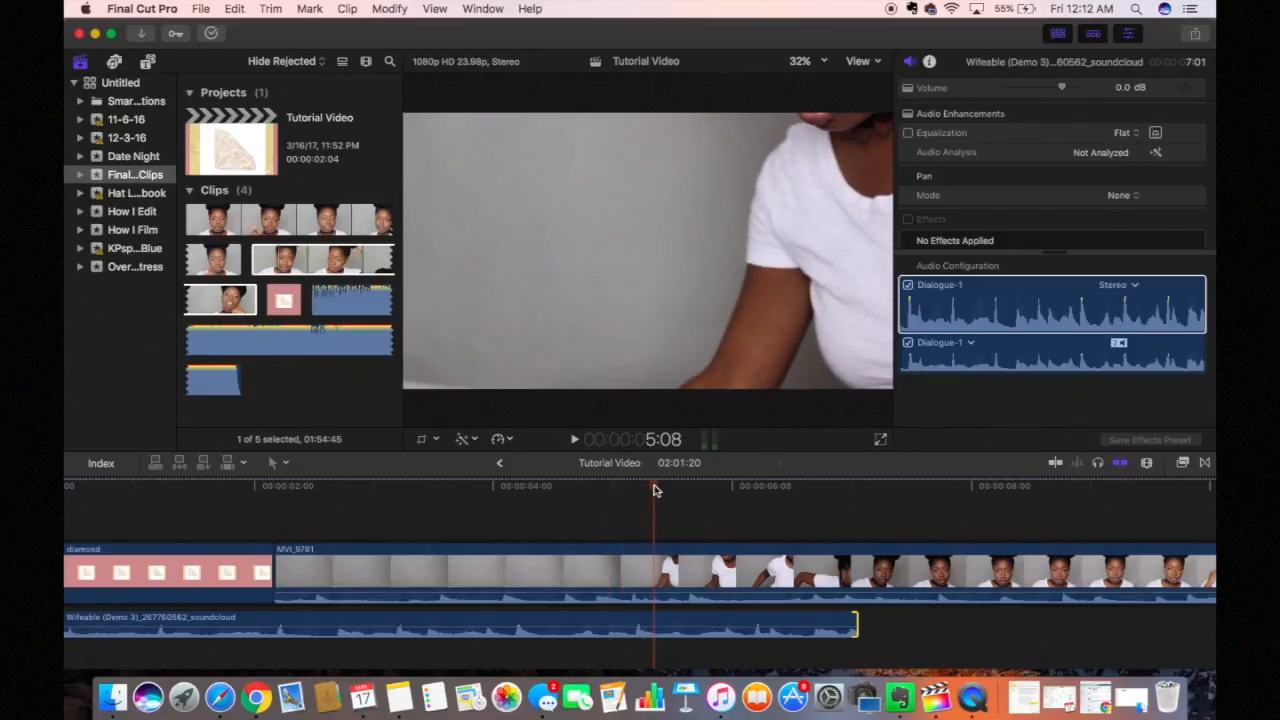
key("space")
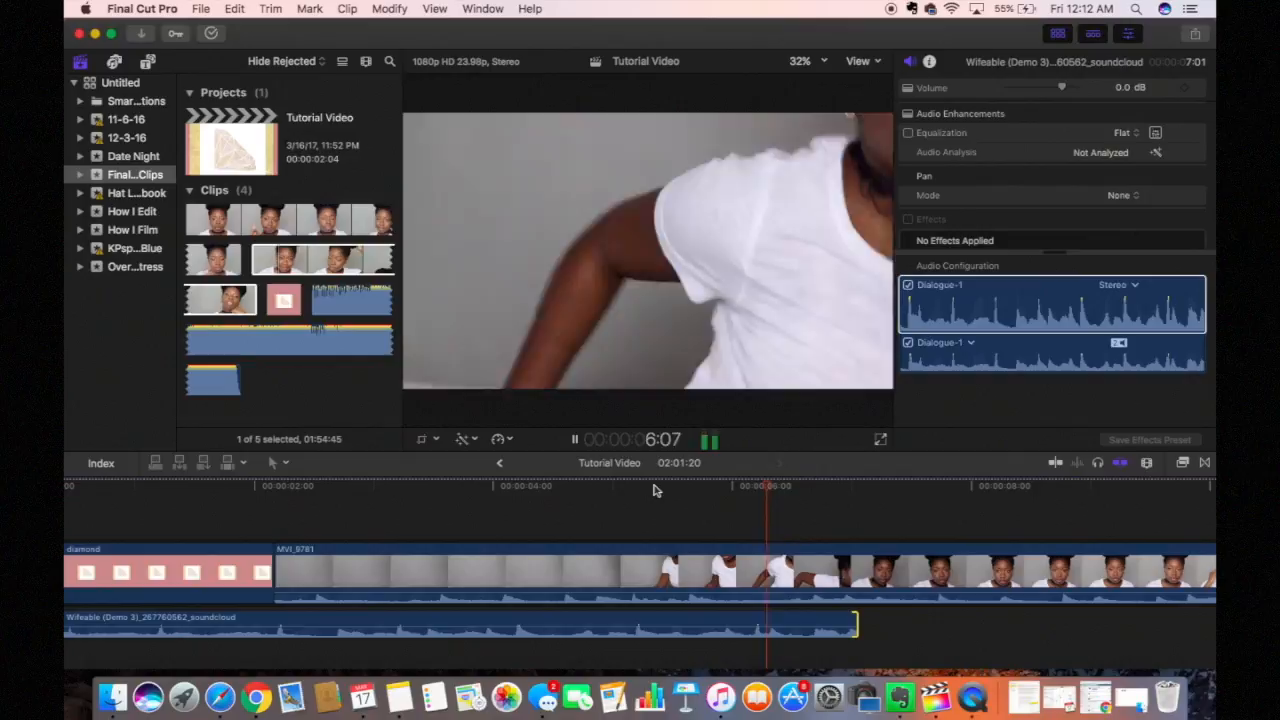
key("space")
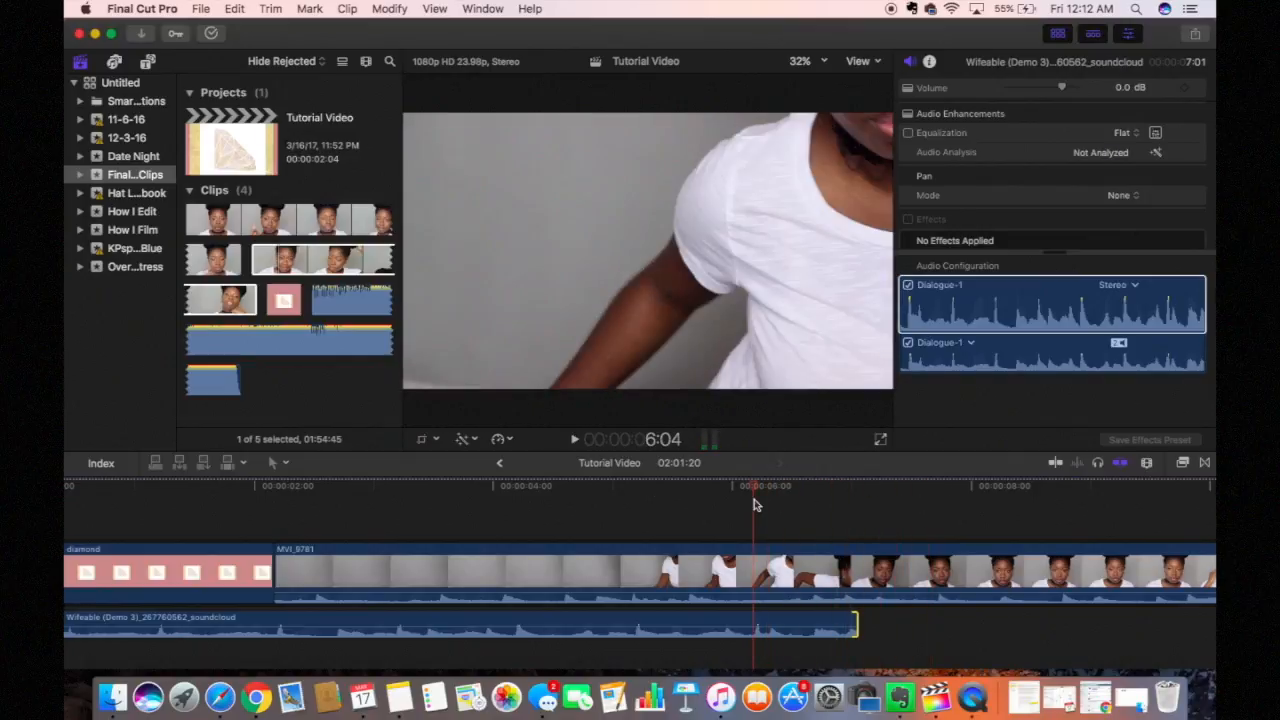
Step: Pull MVI_9781's volume down to -∞ dB, check playback, and scrub the clip for a cut point
left_click(277, 614)
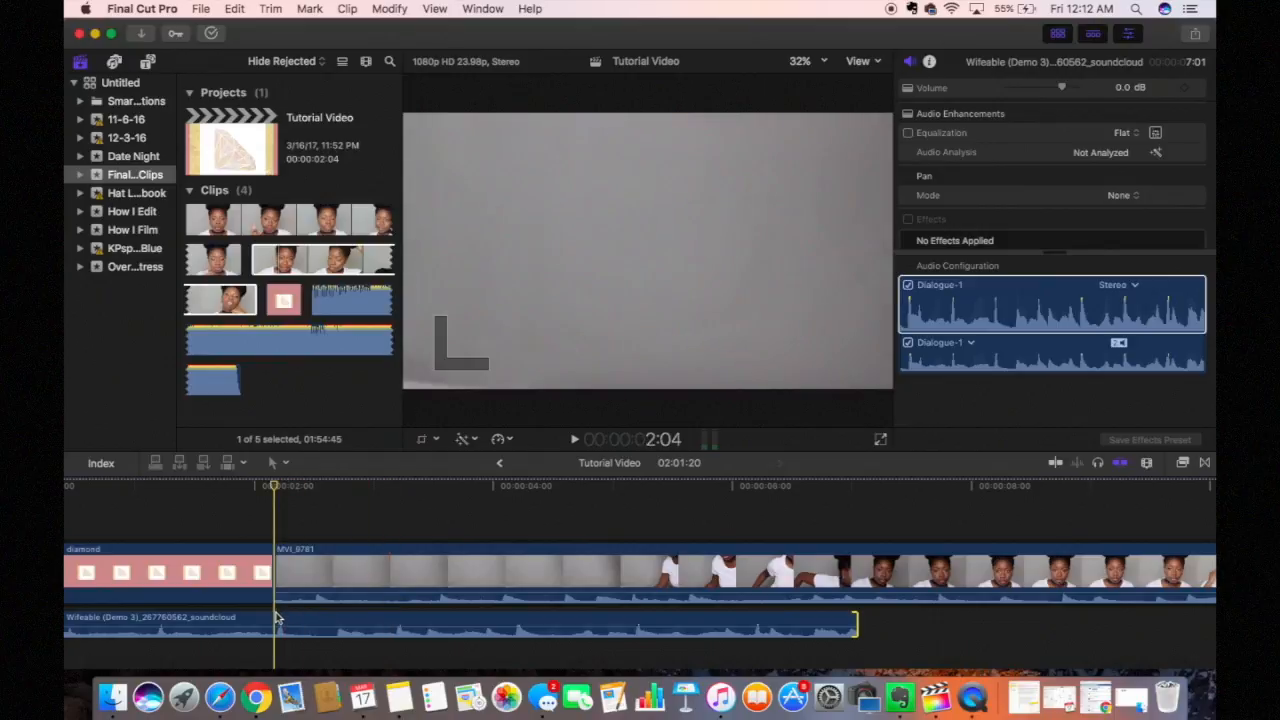
left_click_drag(314, 596, 303, 664)
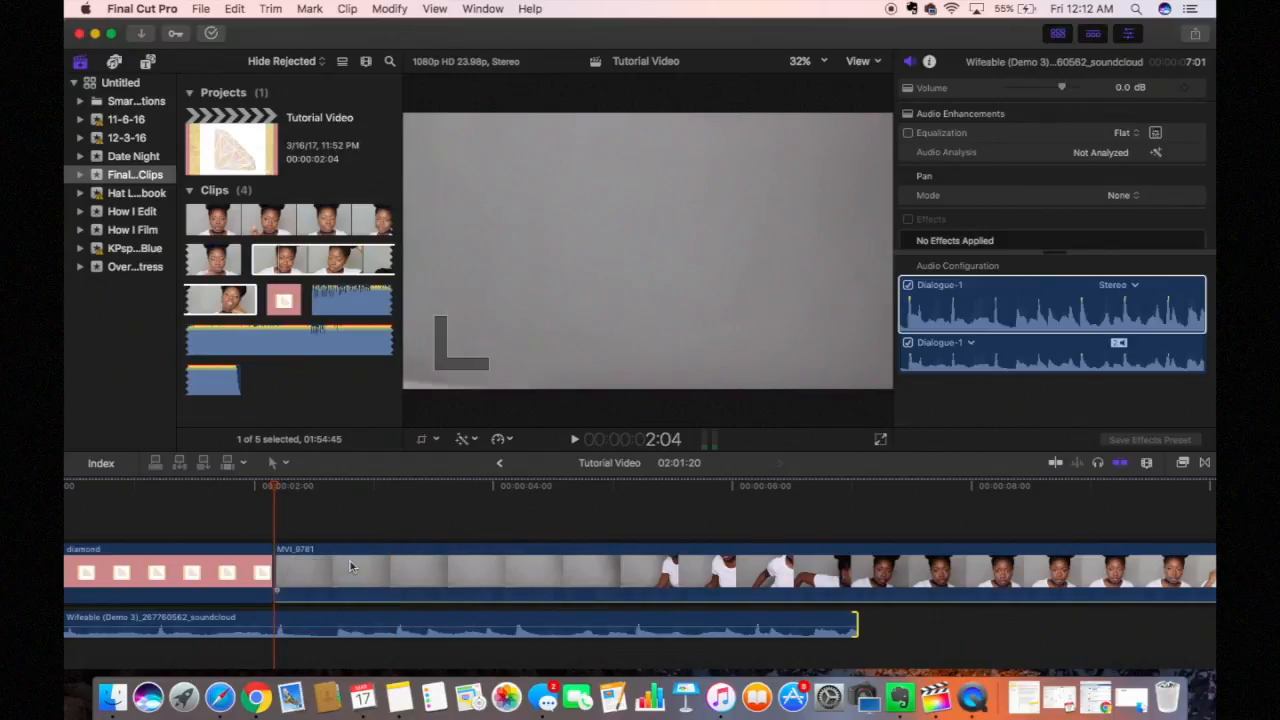
key("space")
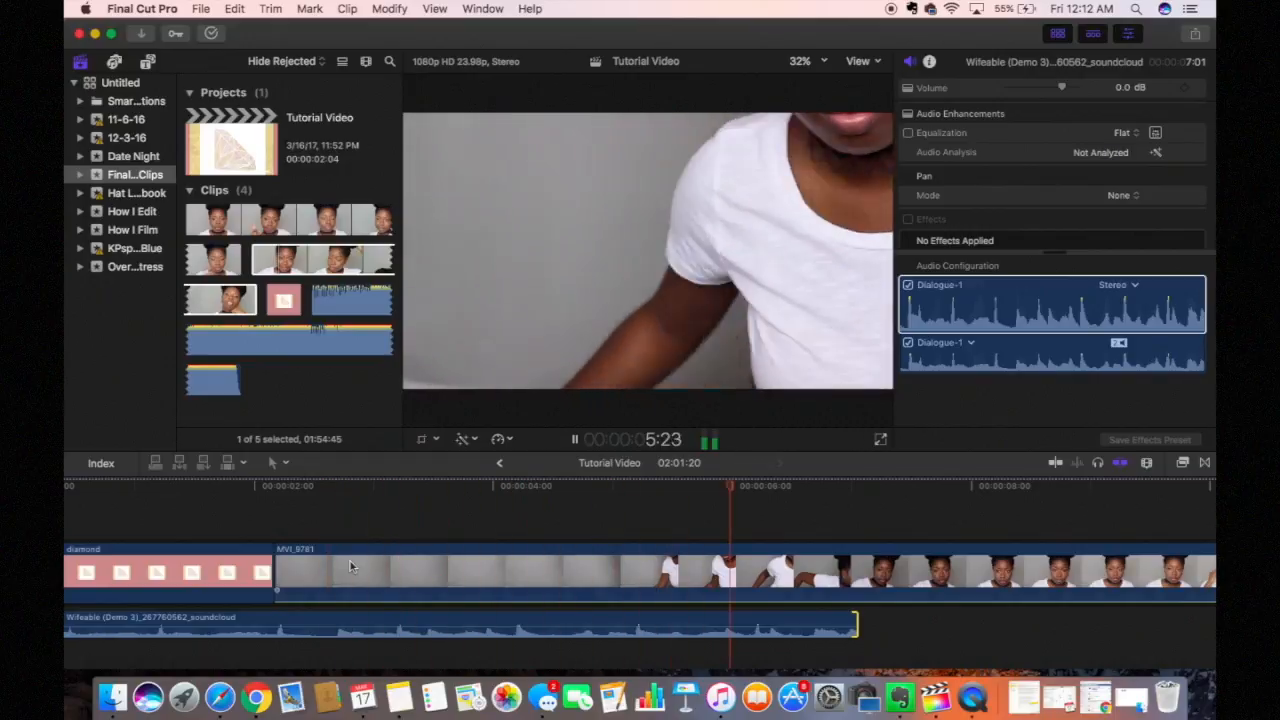
key("space")
left_click(441, 567)
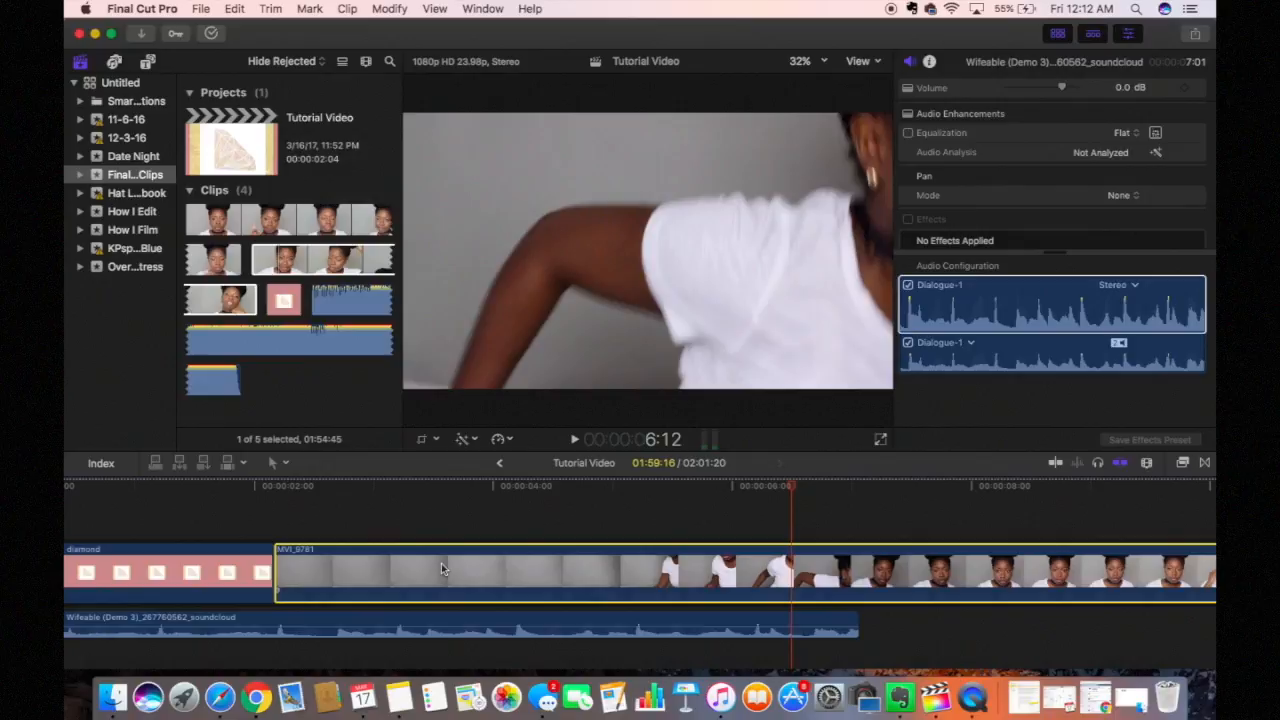
left_click_drag(789, 488, 840, 518)
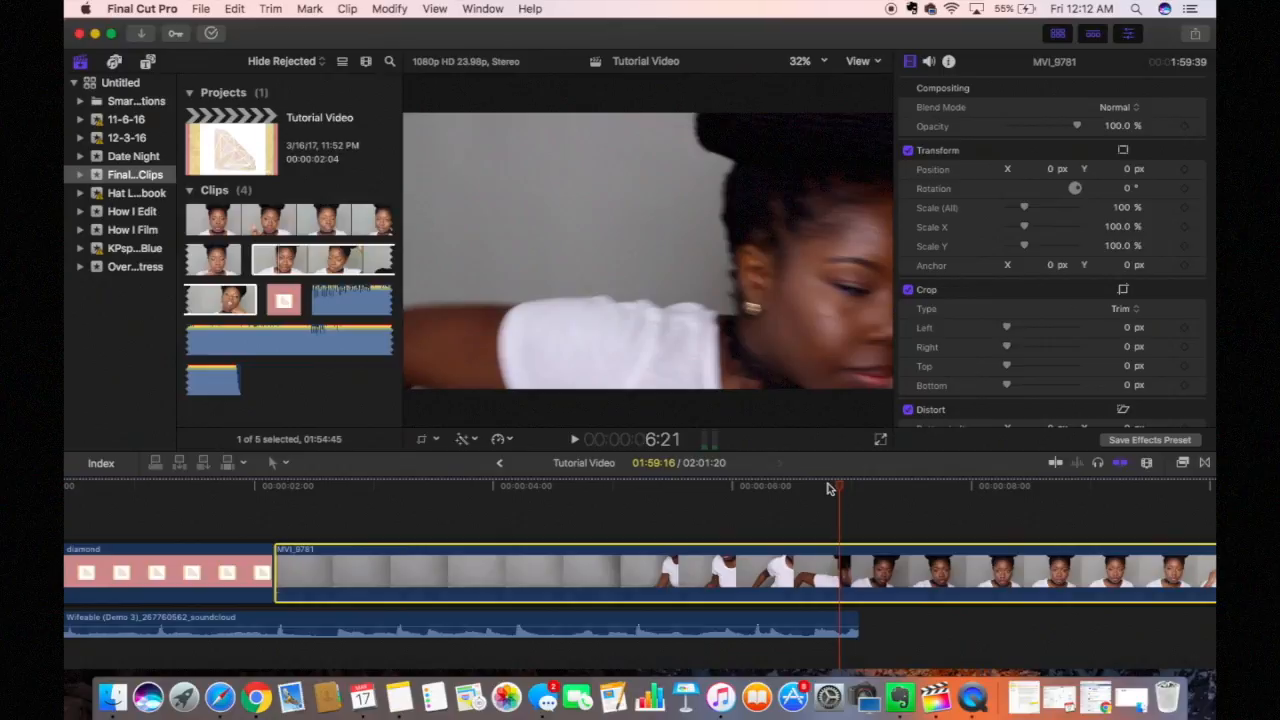
Step: Blade MVI_9781 at the playhead, delete its opening part, and scrub through to check the cut
left_click(285, 463)
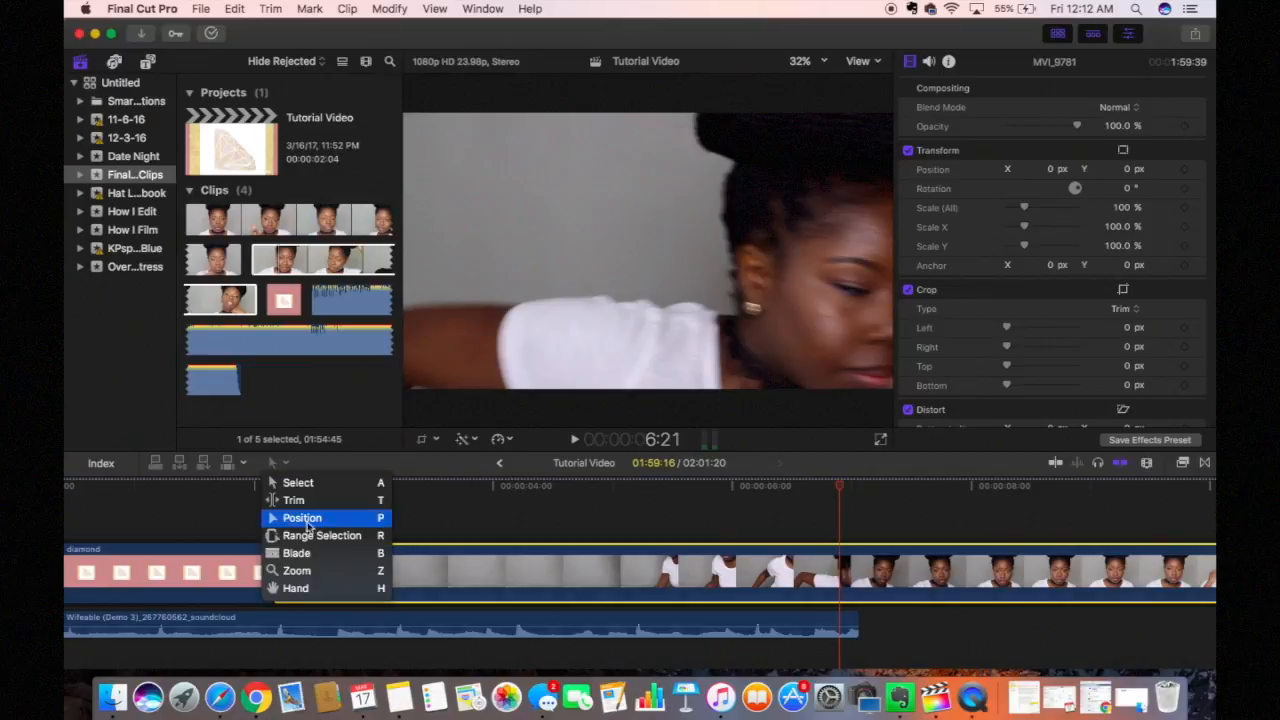
left_click(300, 551)
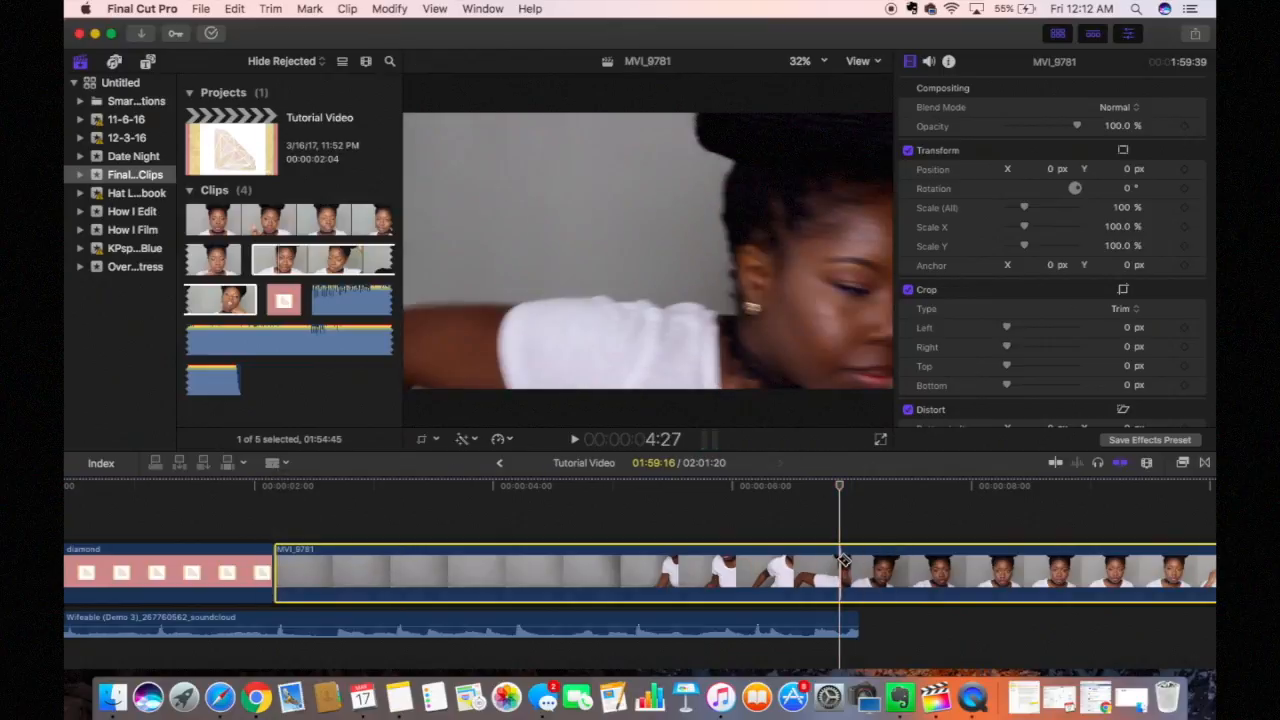
left_click(841, 560)
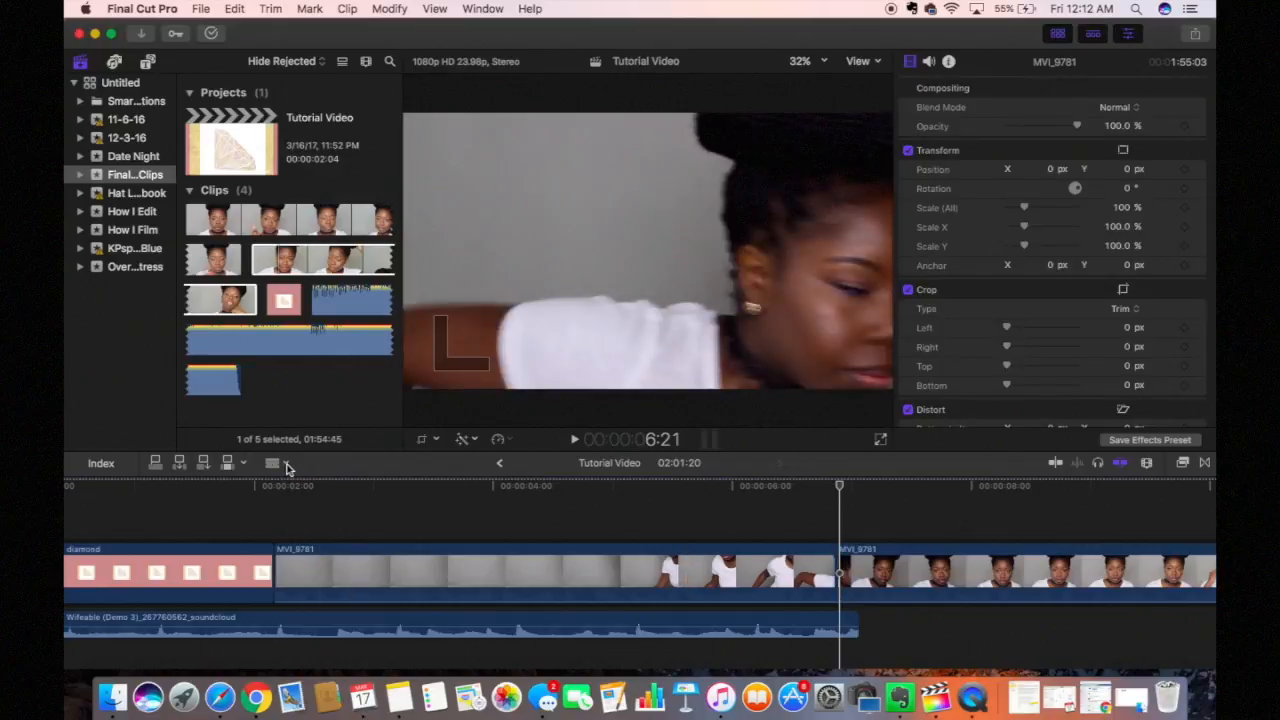
left_click(285, 463)
left_click(298, 483)
left_click(427, 584)
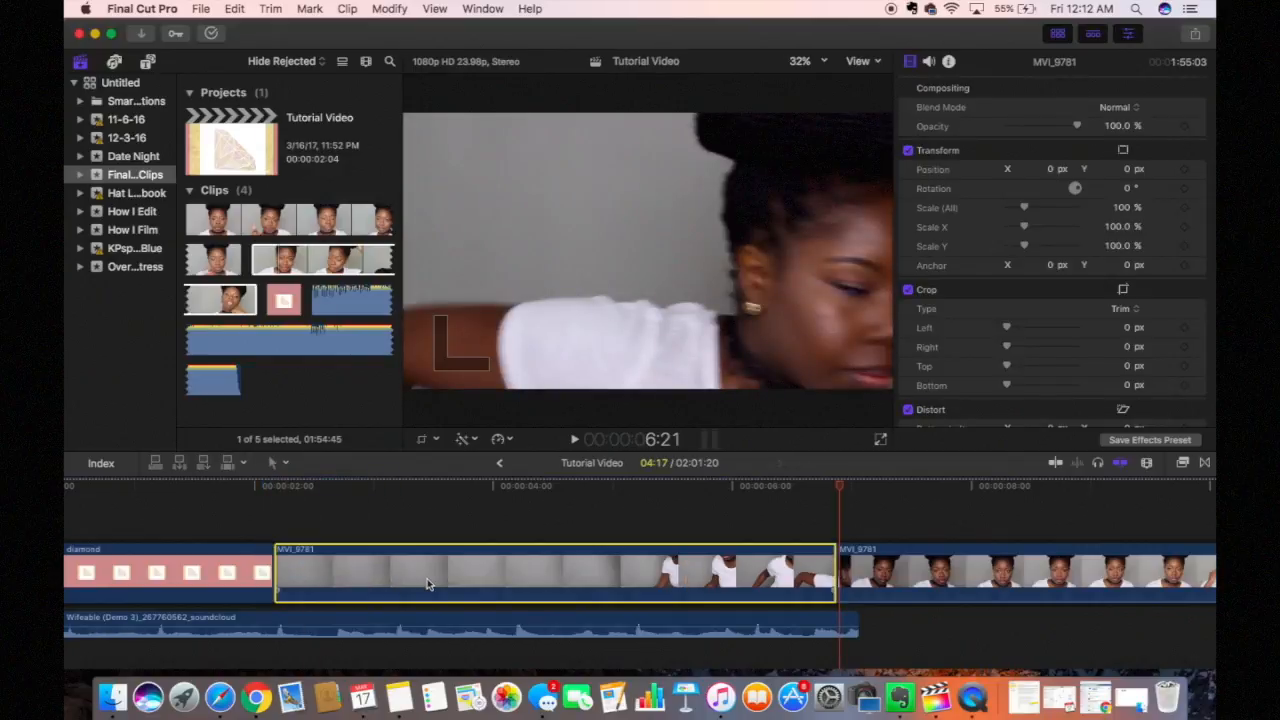
key("Delete")
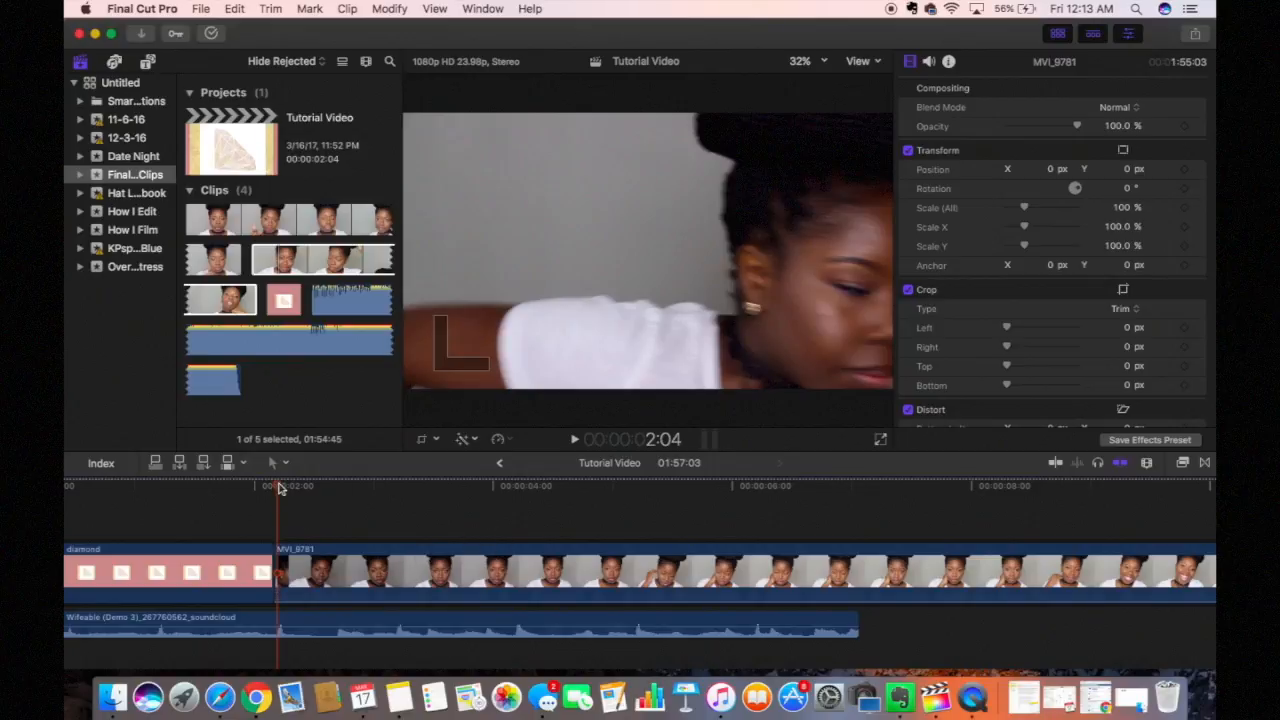
left_click_drag(280, 488, 775, 478)
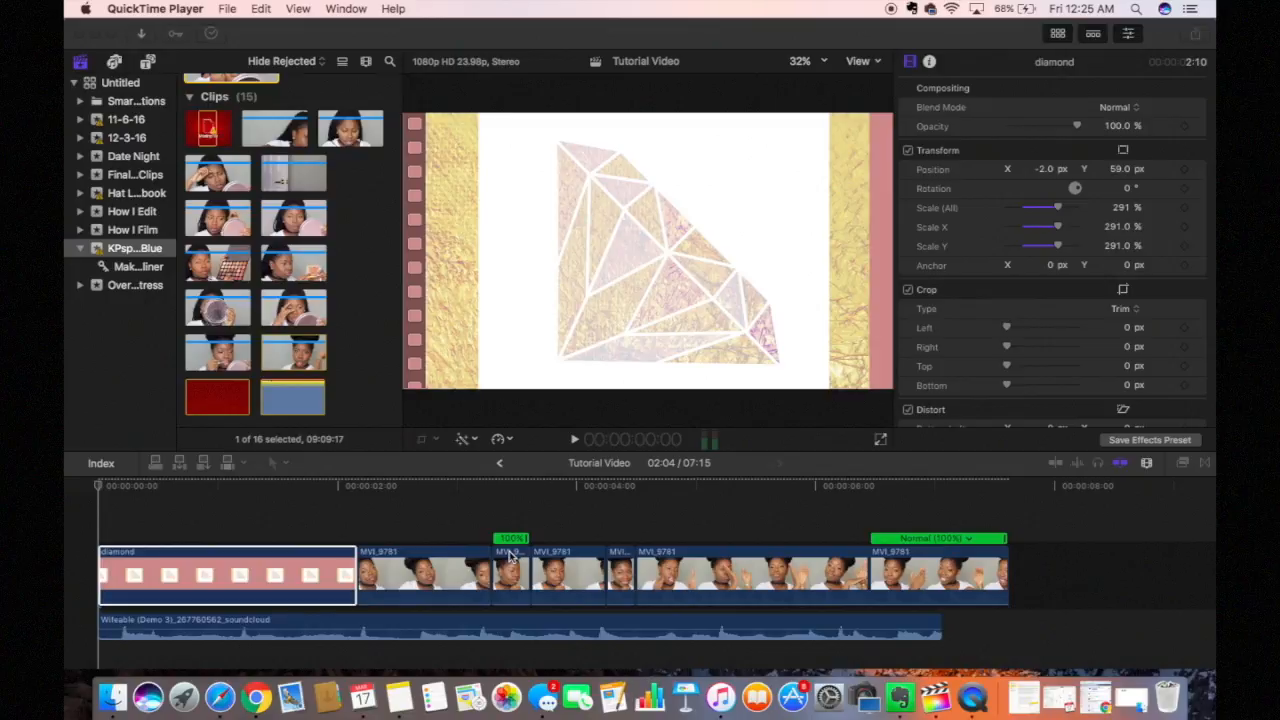
key("space")
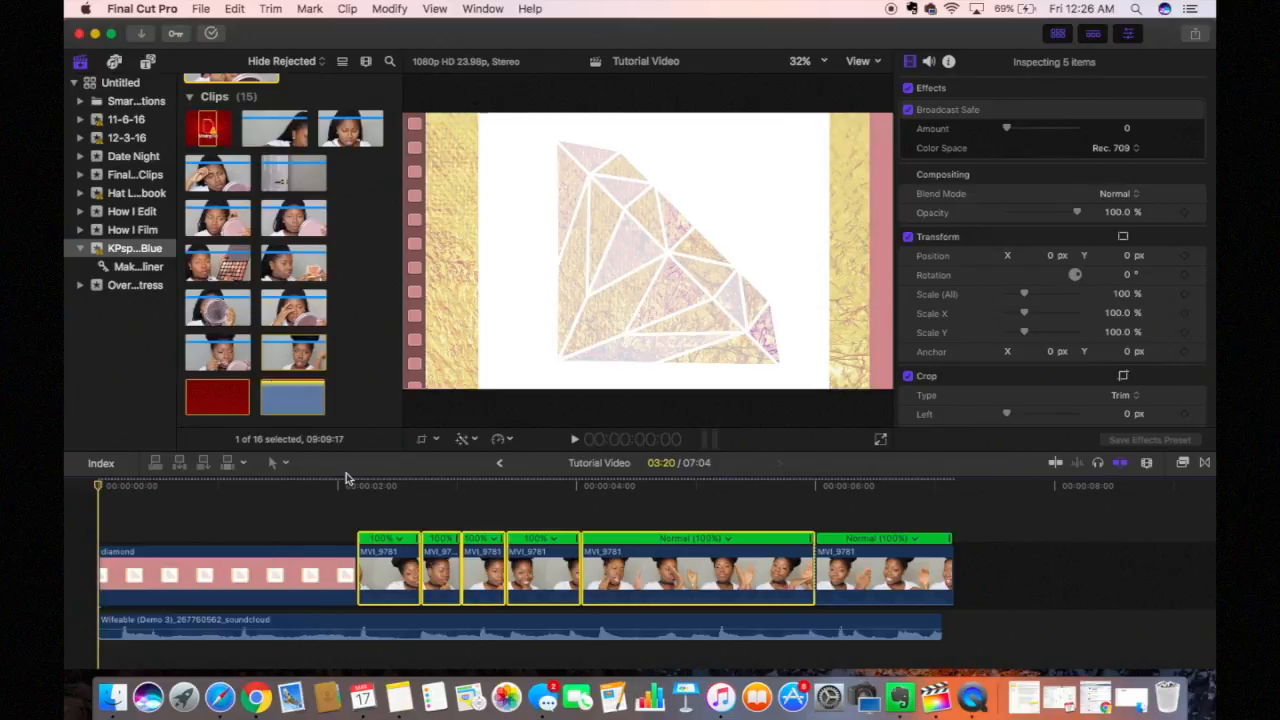
left_click(416, 520)
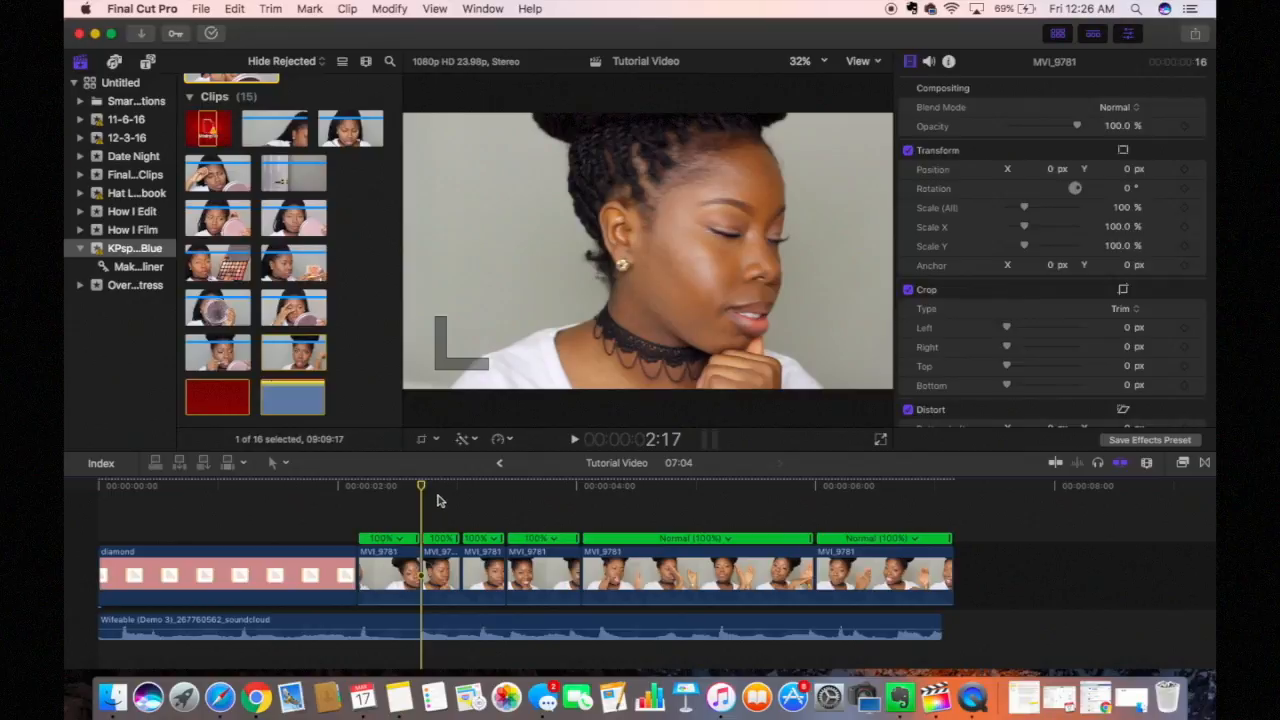
mouse_move(430, 487)
left_mouse_down()
mouse_move(391, 491)
mouse_move(423, 492)
left_mouse_up()
left_click_drag(421, 489, 355, 452)
Step: Retime the first MVI_9781 piece to Slow 50% and play it back
left_click(386, 565)
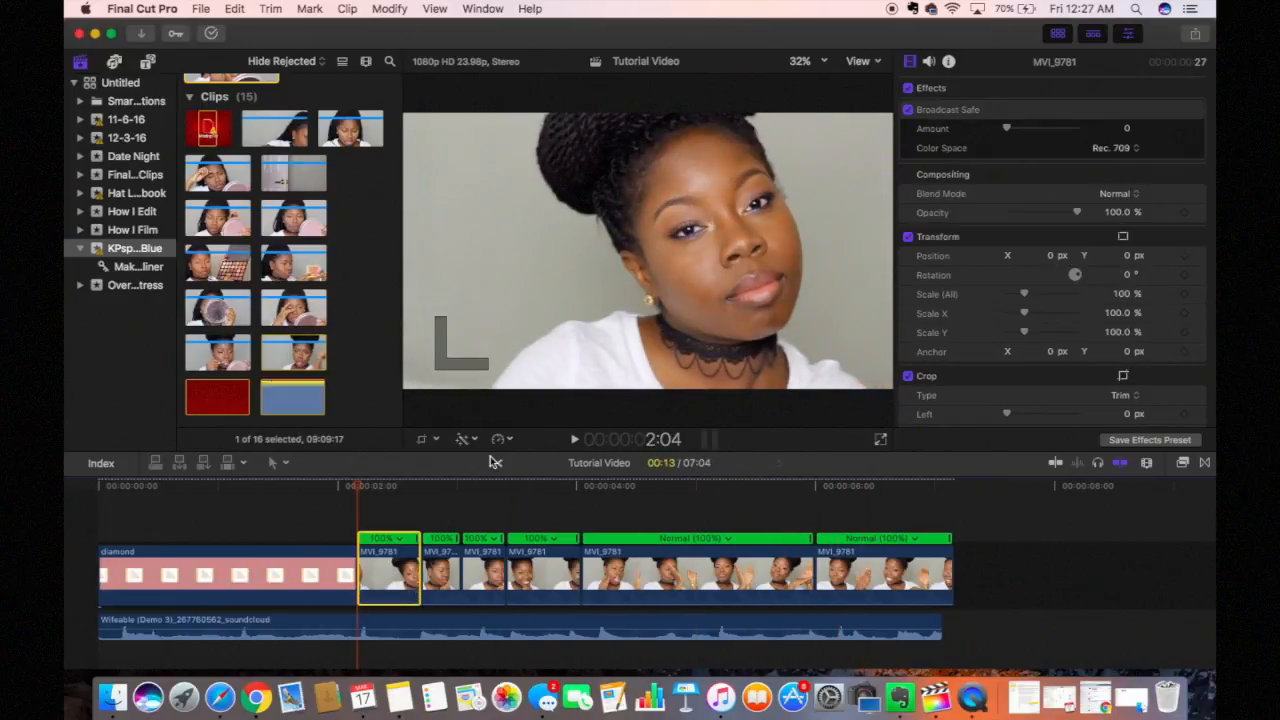
left_click(511, 441)
mouse_move(519, 457)
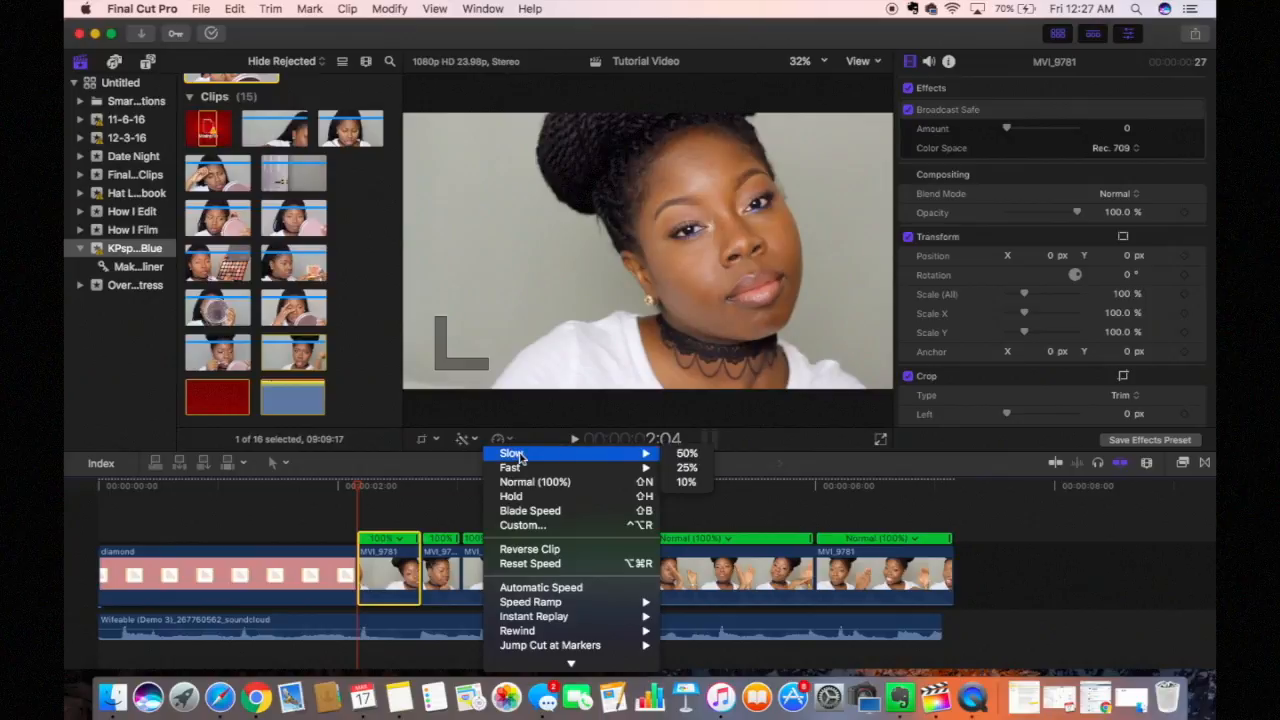
left_click(688, 454)
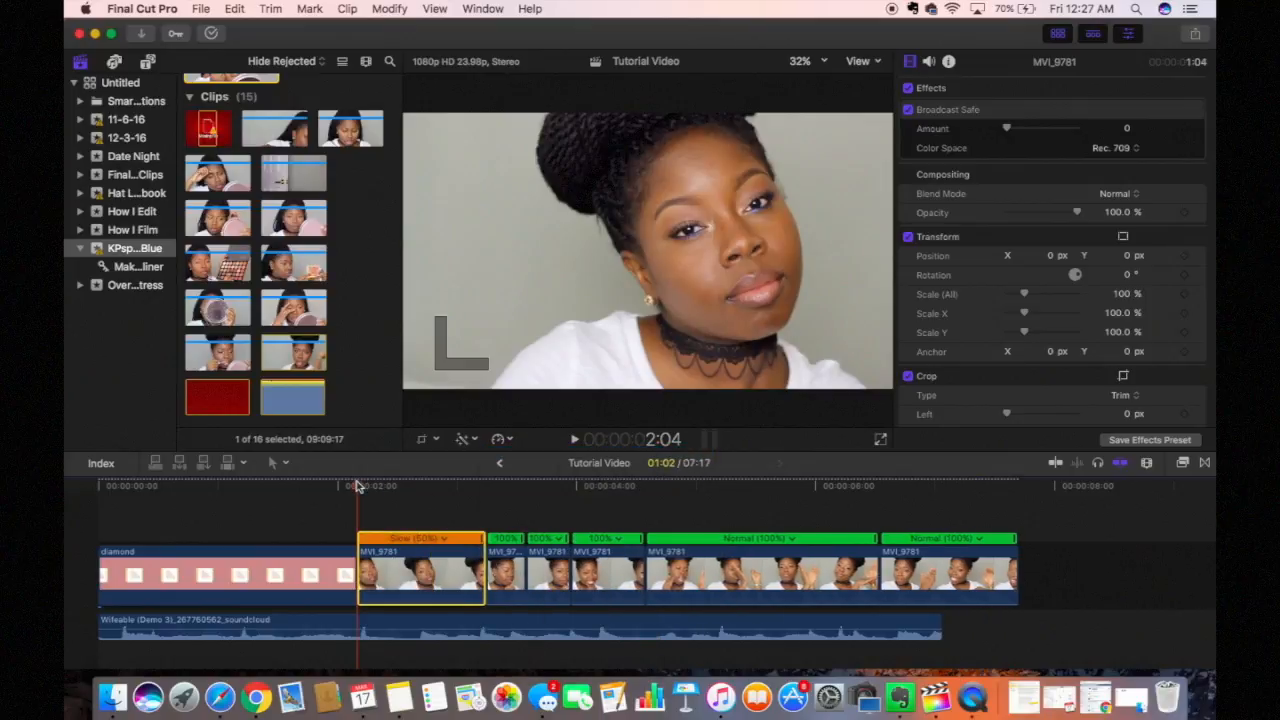
key("space")
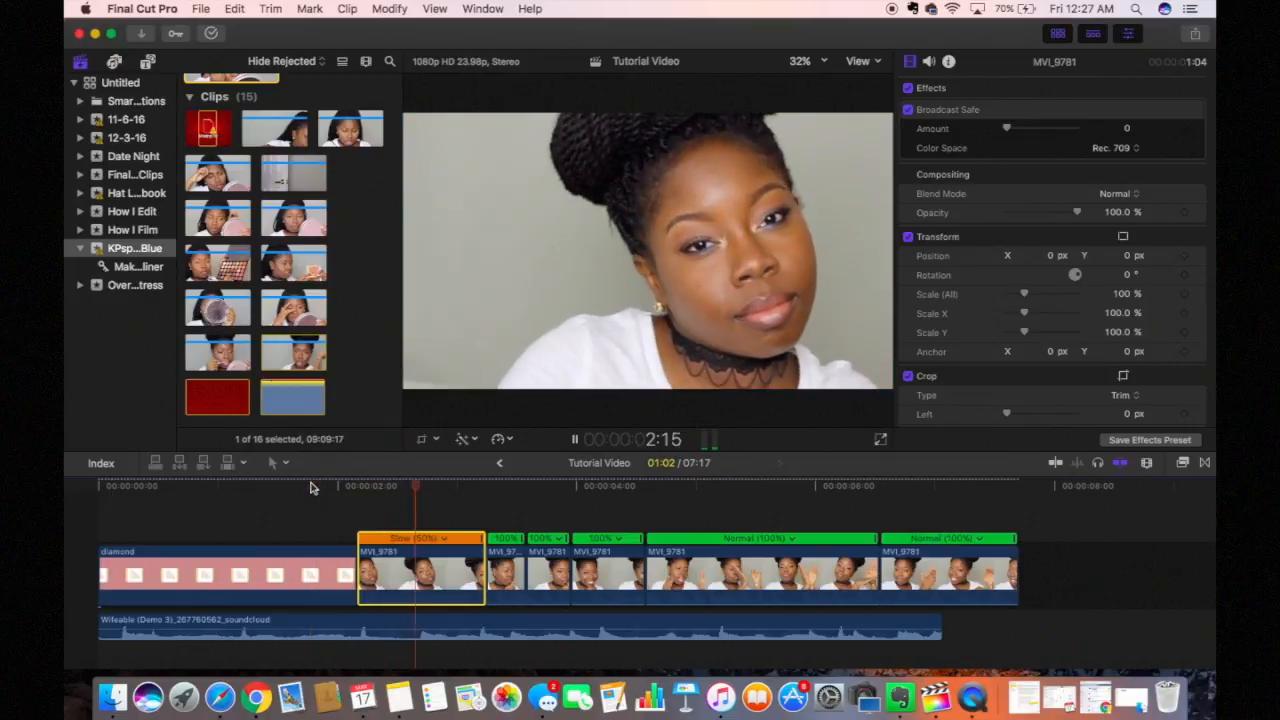
key("space")
mouse_move(514, 493)
left_mouse_down()
mouse_move(485, 498)
mouse_move(522, 509)
left_mouse_up()
Step: Select and preview the short clip following the slowed piece
left_click(508, 572)
key("space")
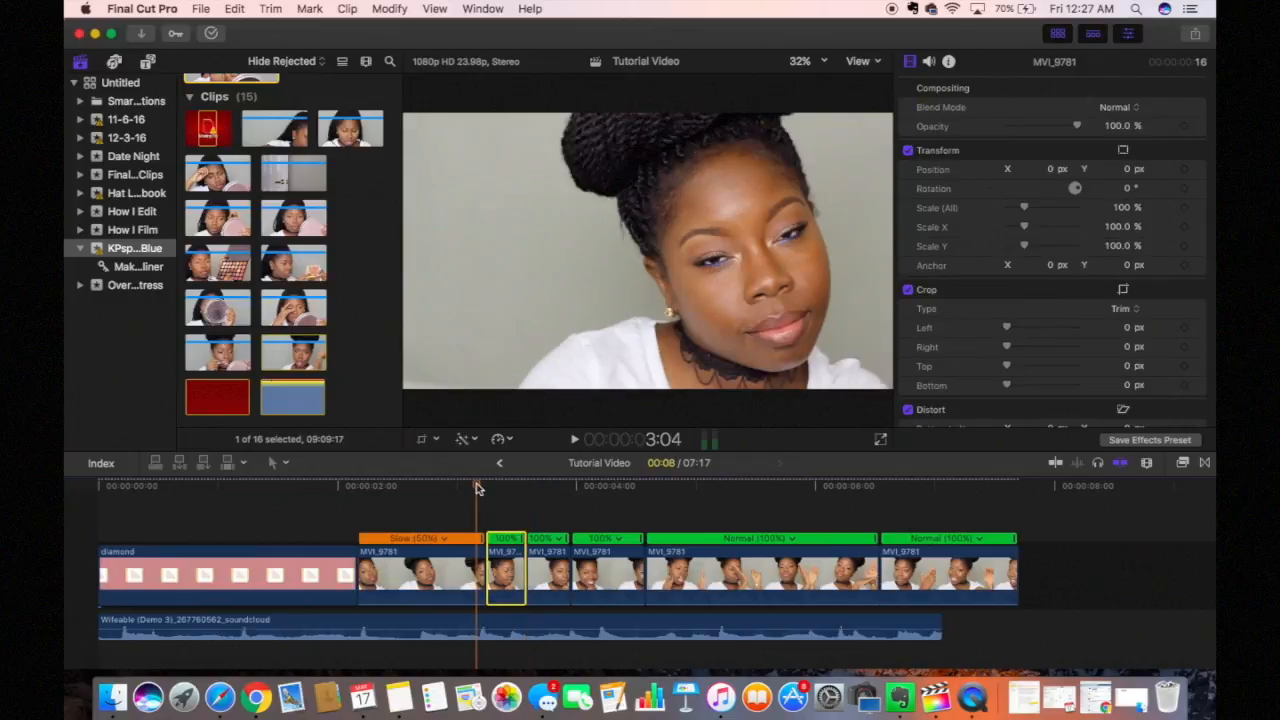
key("space")
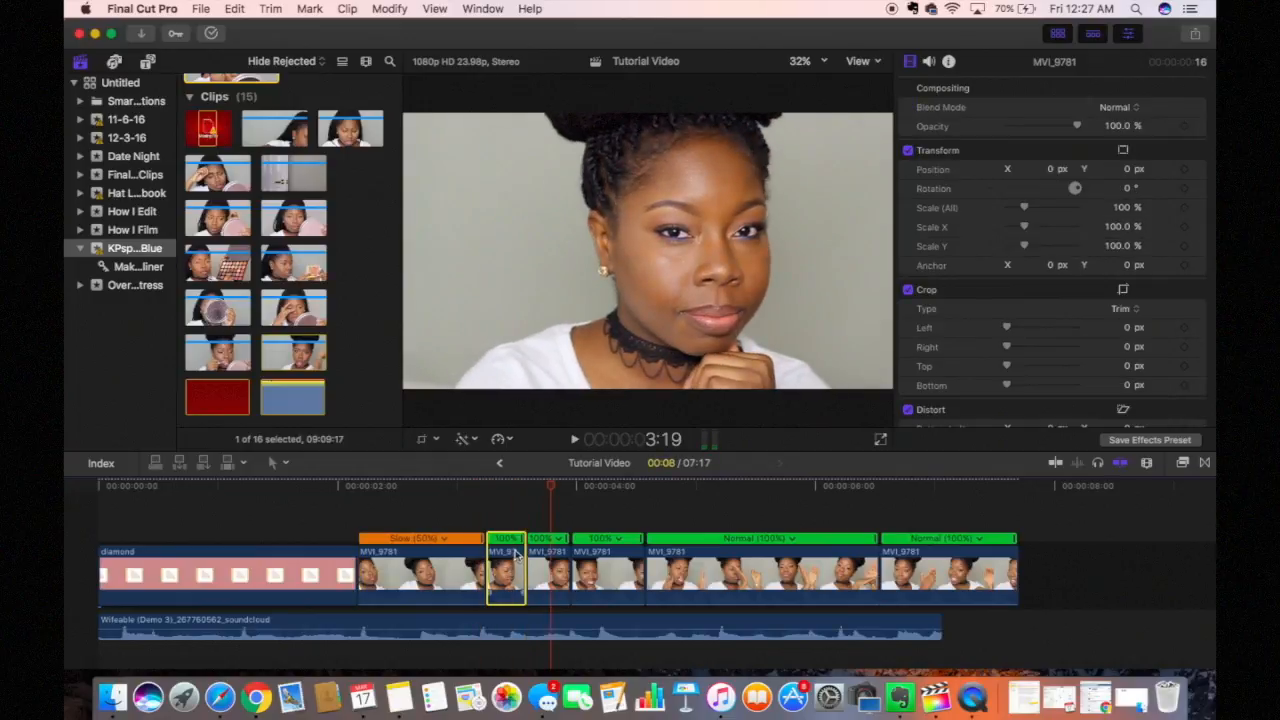
left_click(502, 440)
Step: Set the short clip to Fast 2x and replay it
mouse_move(514, 468)
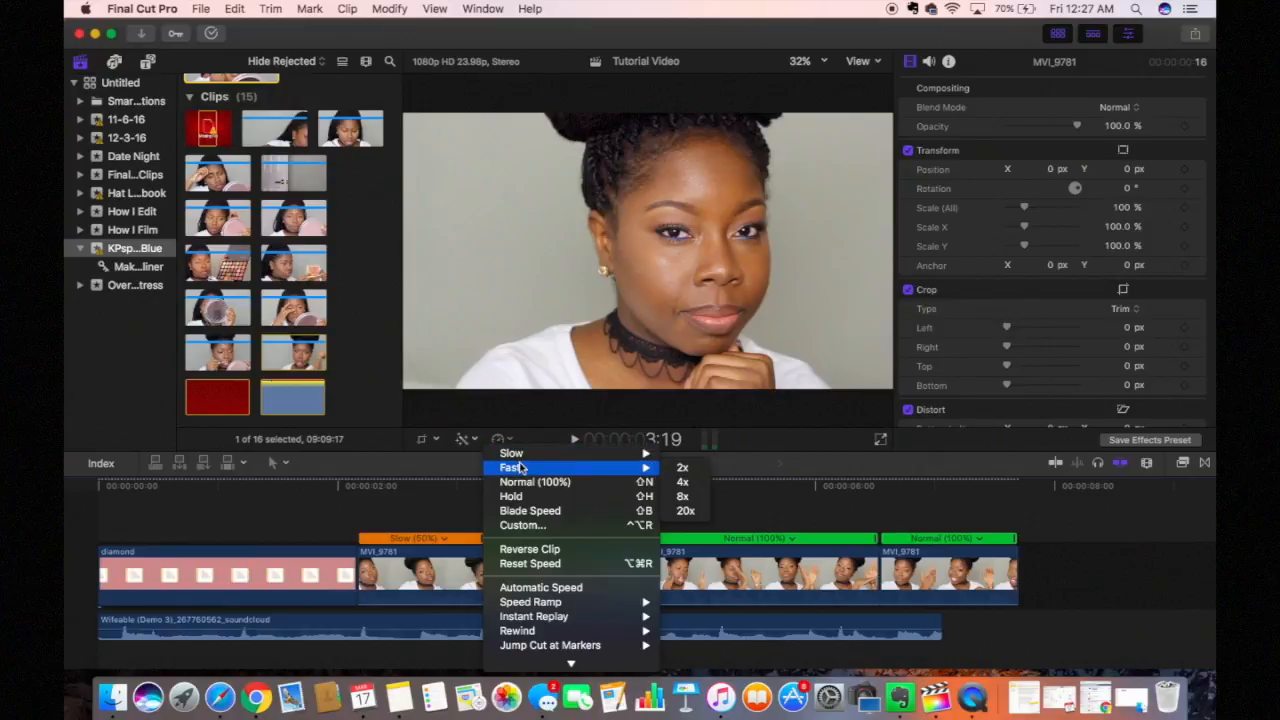
left_click(669, 471)
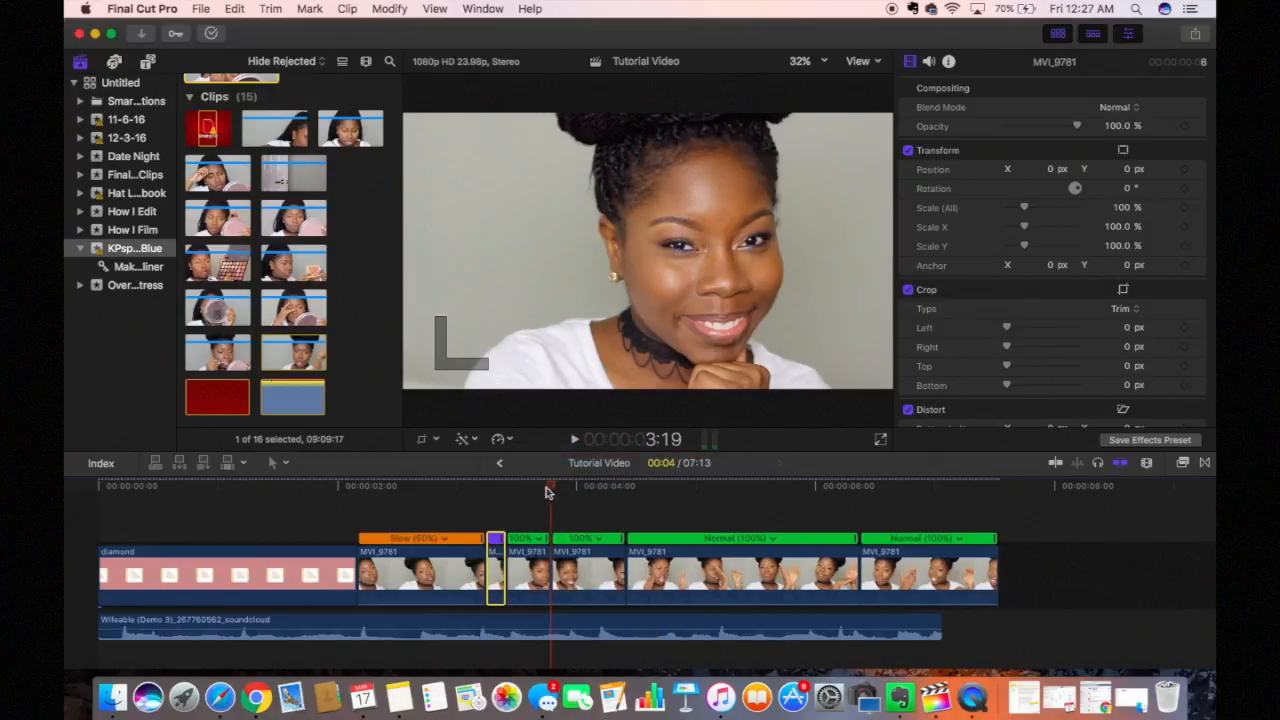
left_click(414, 490)
key("l")
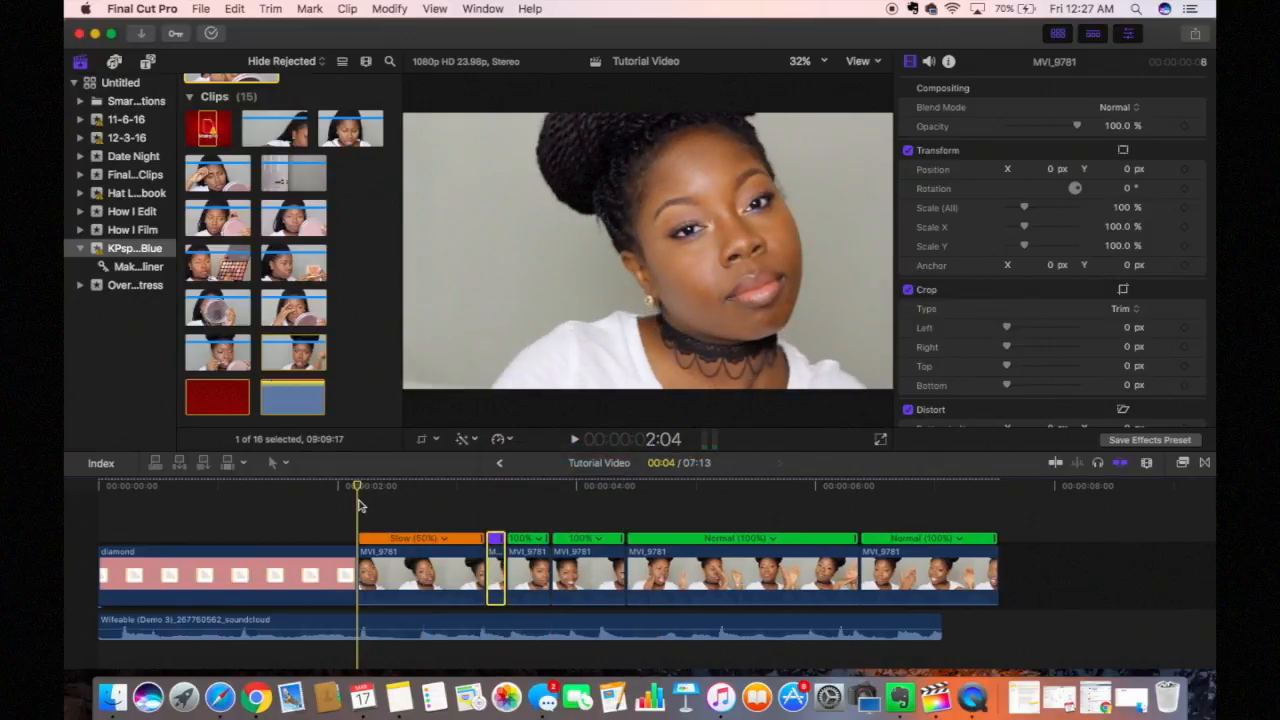
key("space")
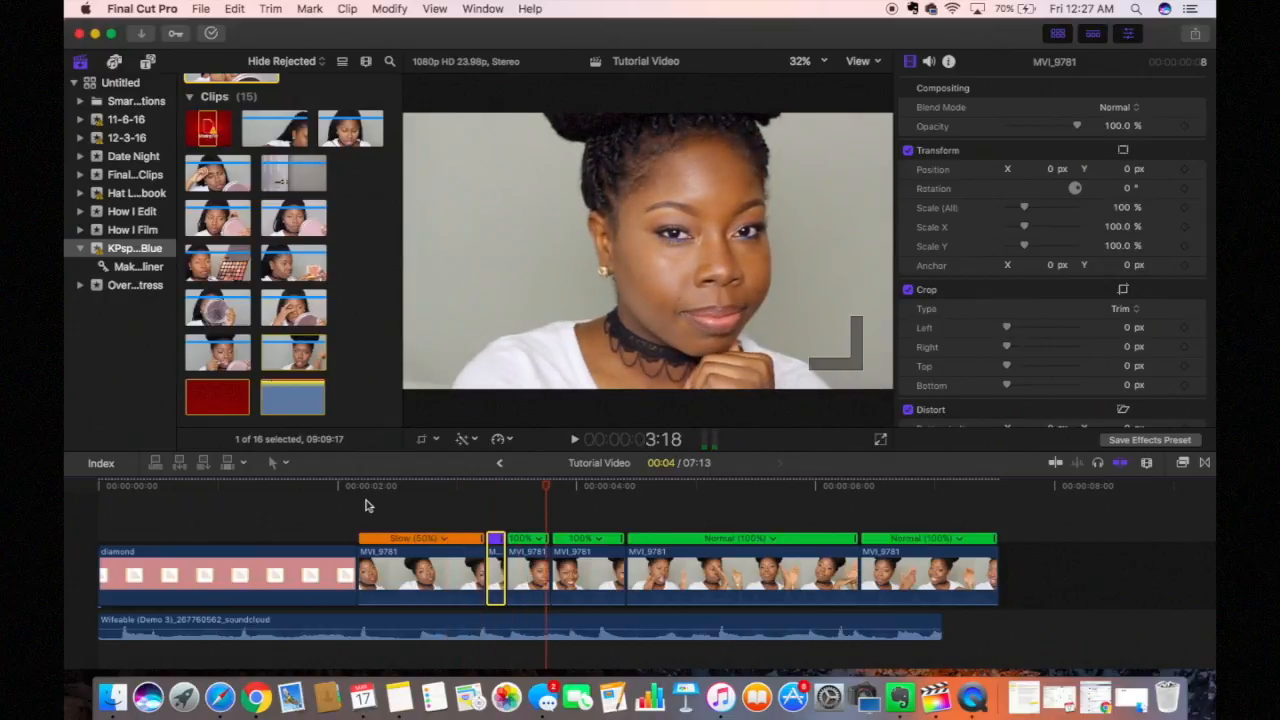
Step: Review playback of the talking-head section from its start
left_click(530, 565)
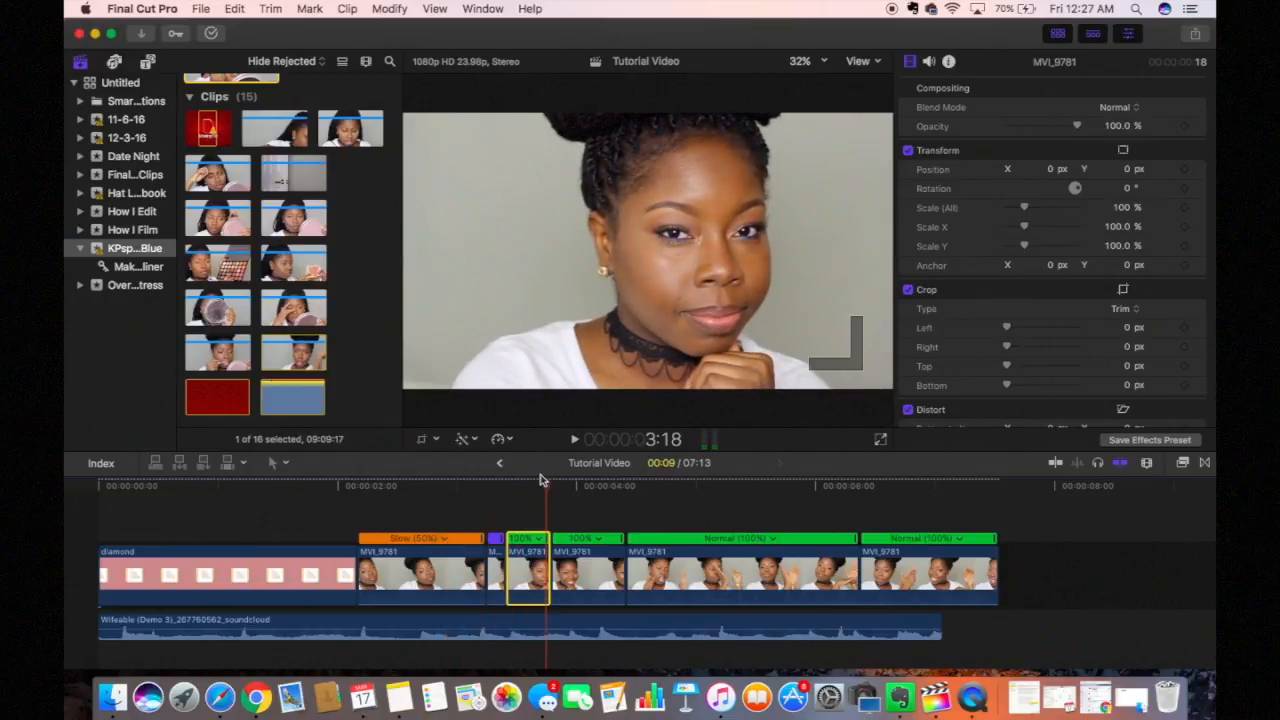
left_click_drag(449, 480, 362, 482)
key("l")
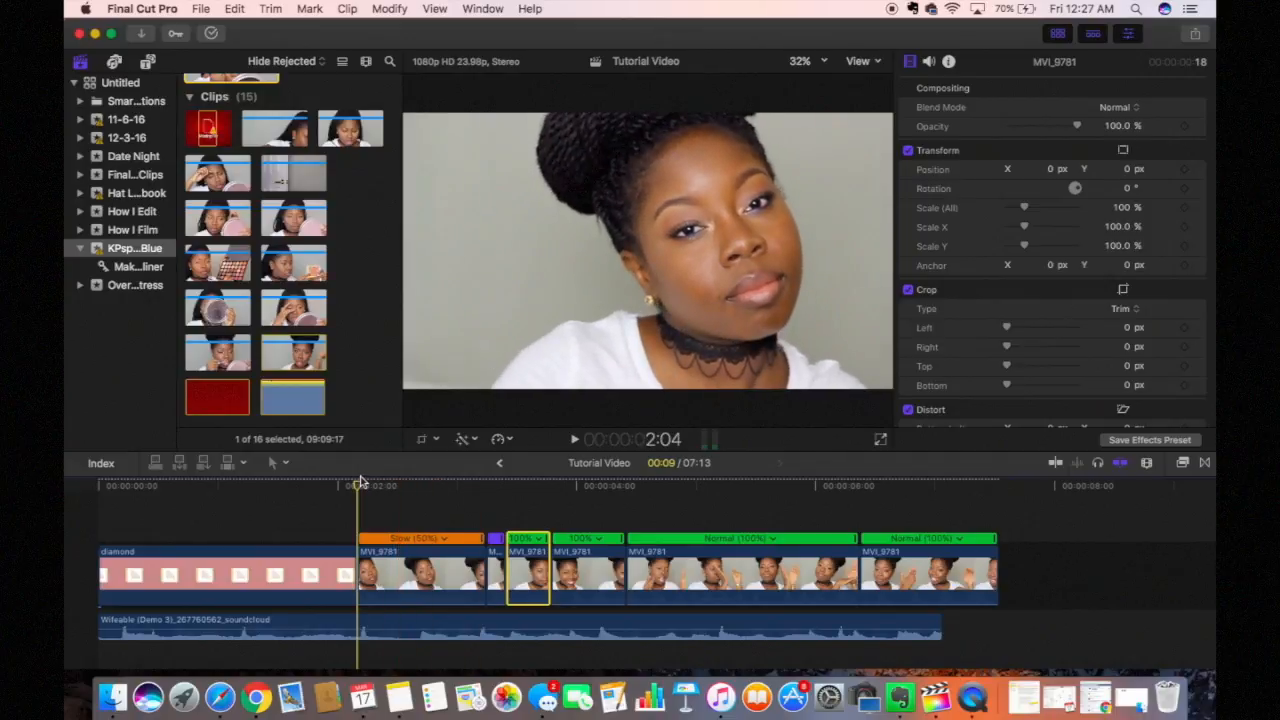
key("k")
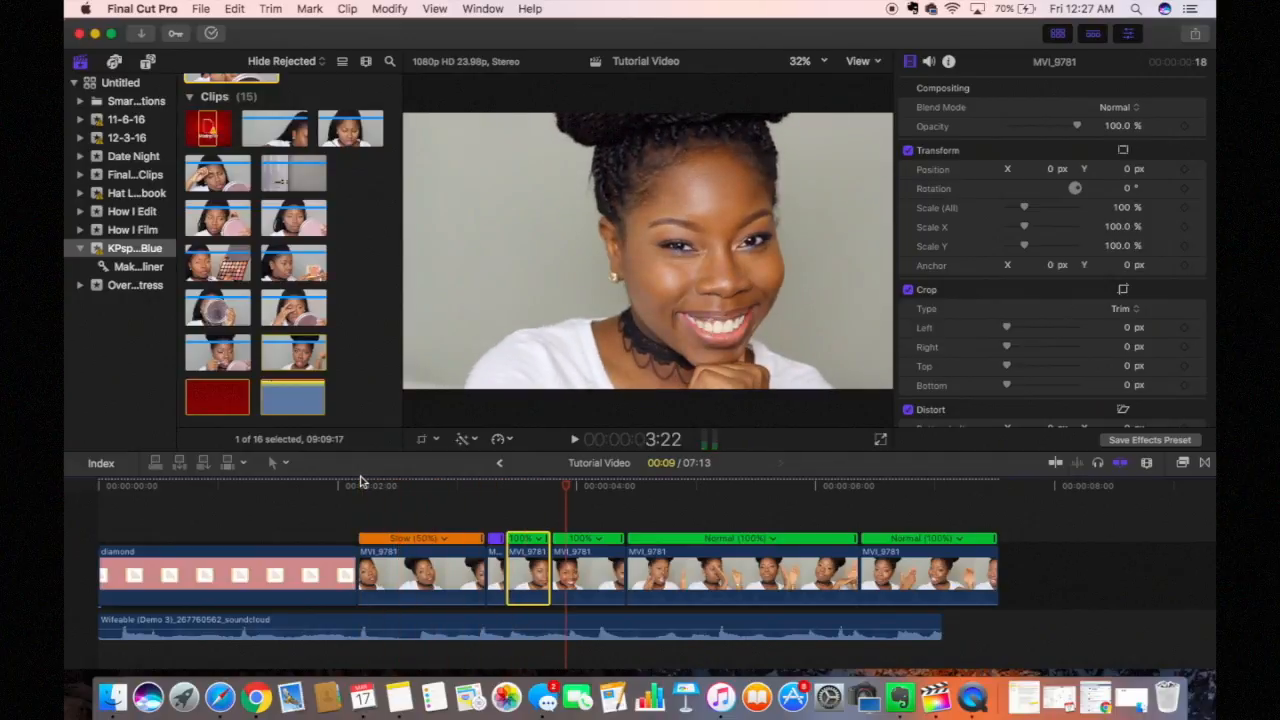
key("l")
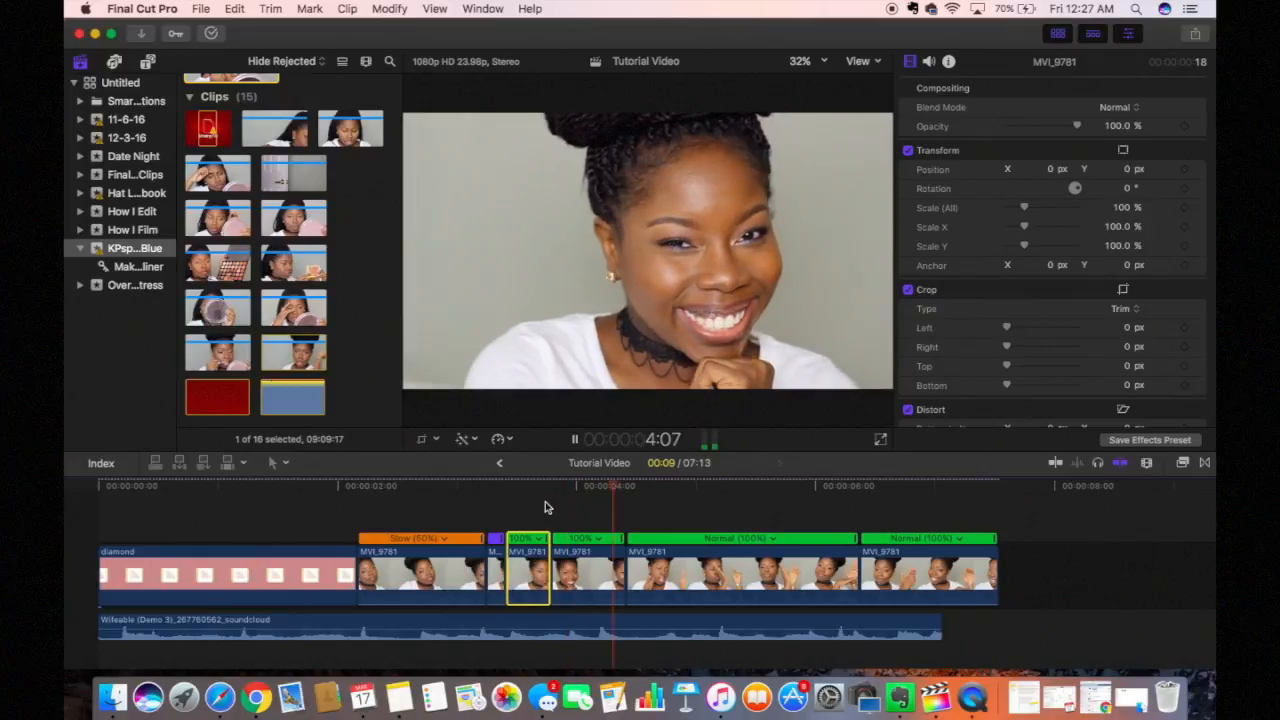
key("k")
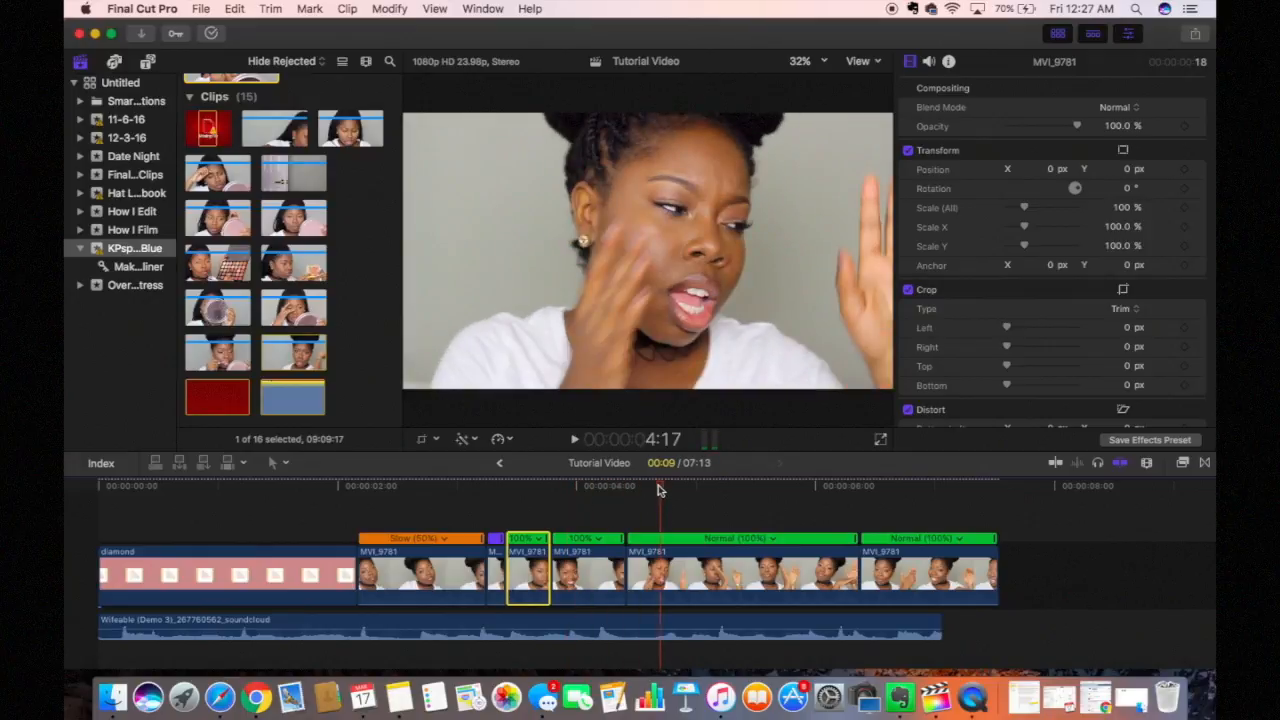
left_click_drag(660, 488, 597, 495)
Step: Speed up the next MVI_9781 clip with the Fast retime option and play it back
left_click(587, 567)
left_click(499, 439)
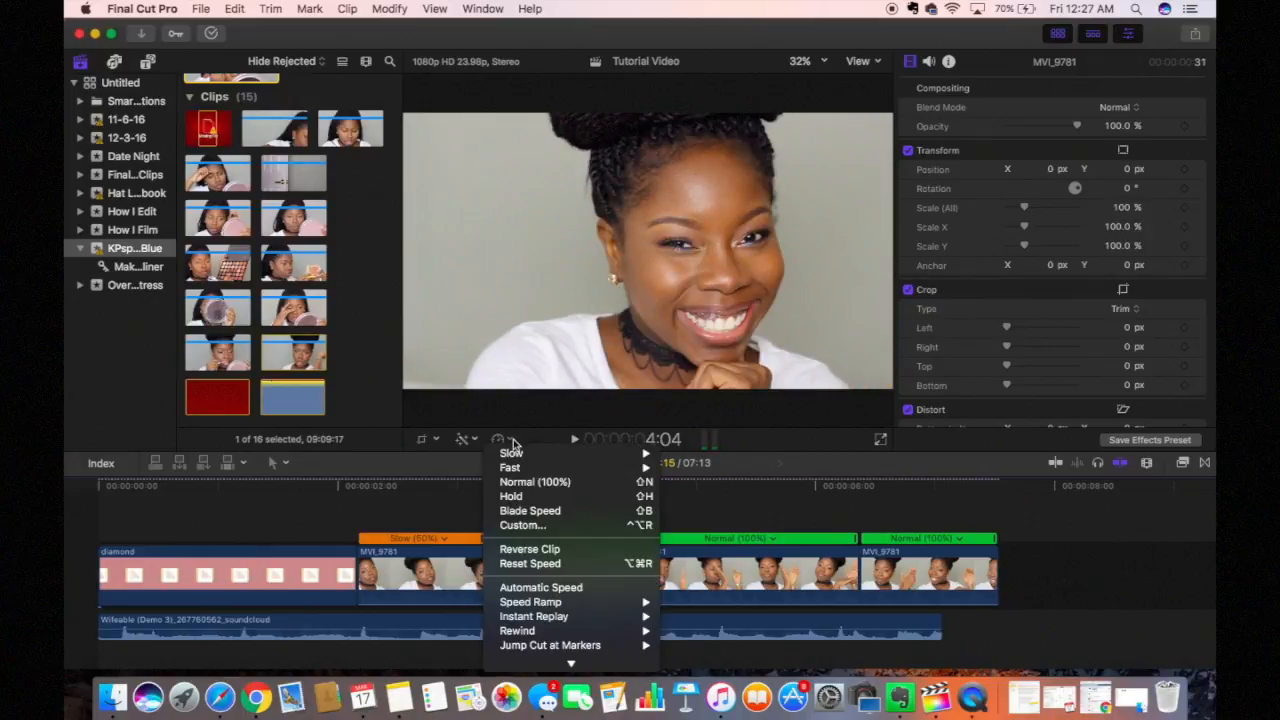
mouse_move(640, 467)
left_click(681, 475)
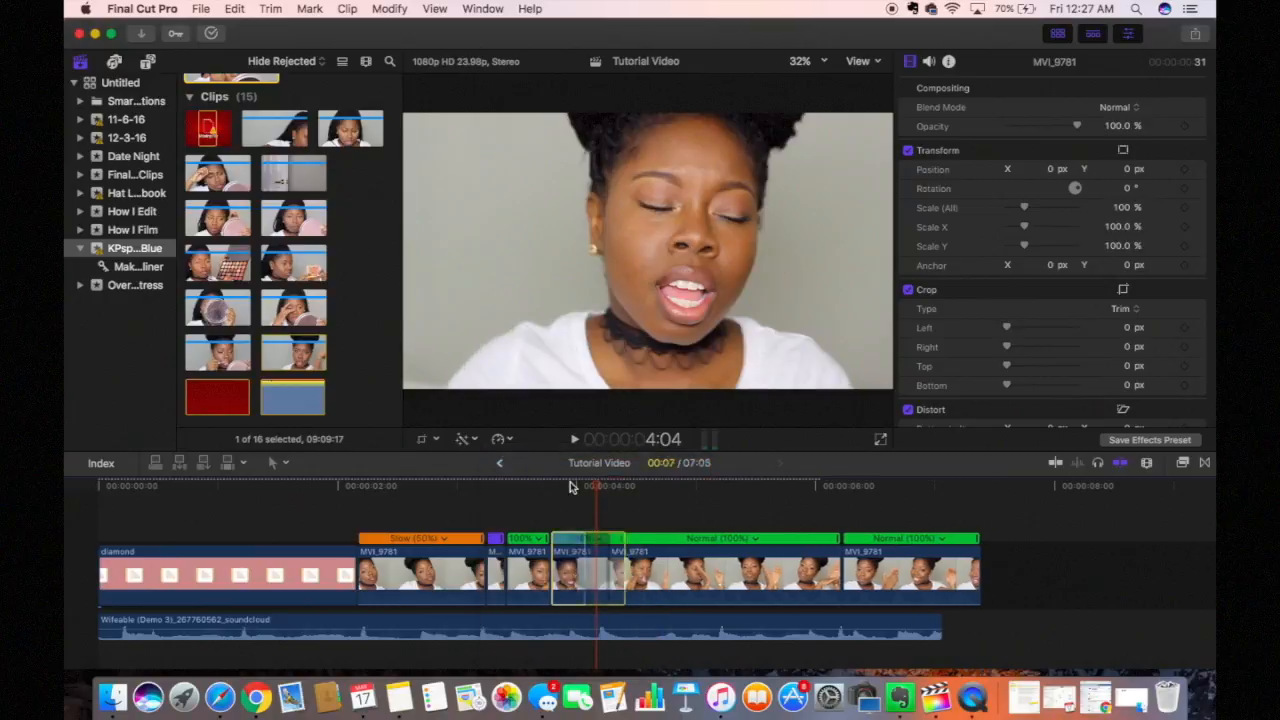
key("space")
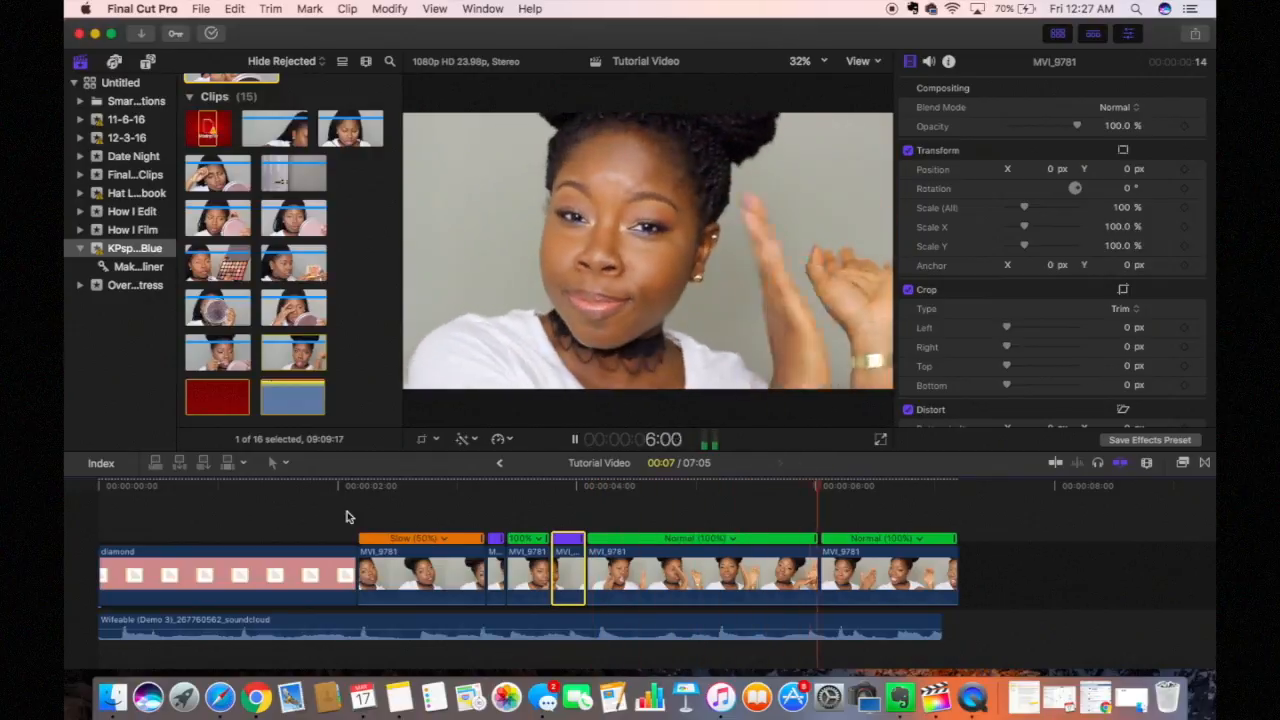
key("space")
Step: Set the last talking-head clip to Fast 2x and play the project from the start
key("Home")
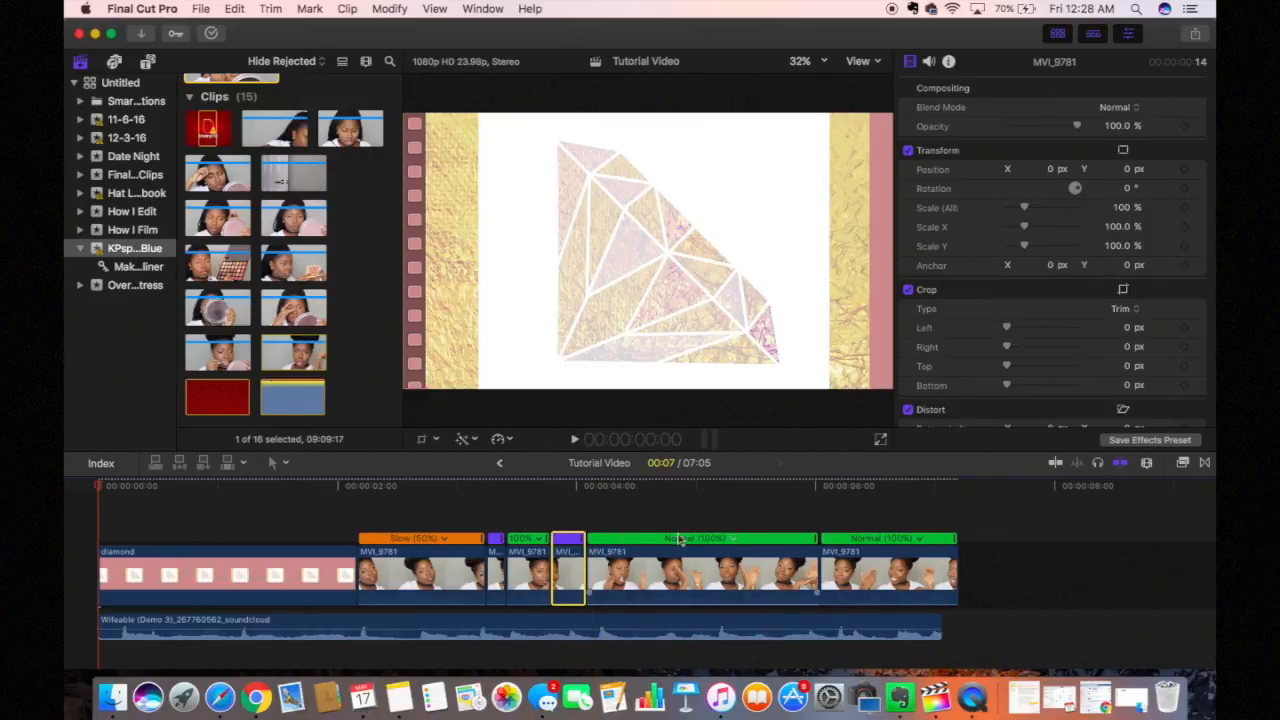
left_click(898, 565)
left_click(510, 442)
mouse_move(529, 468)
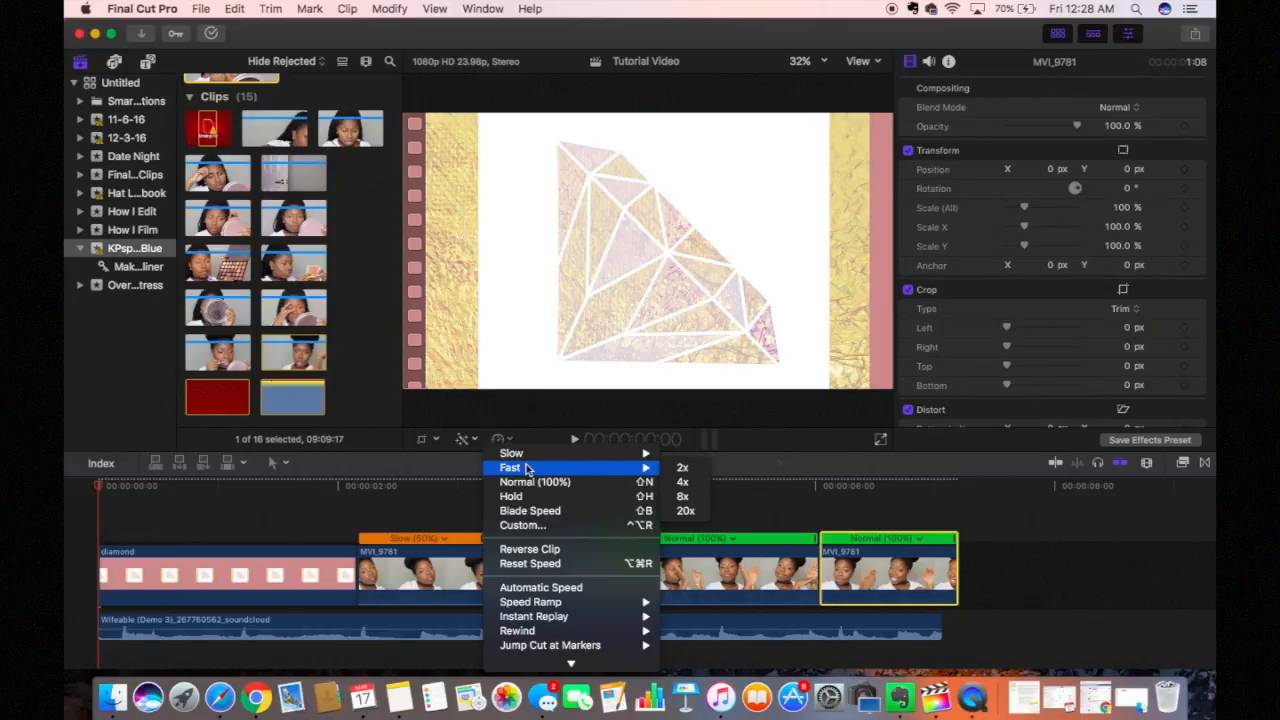
left_click(681, 469)
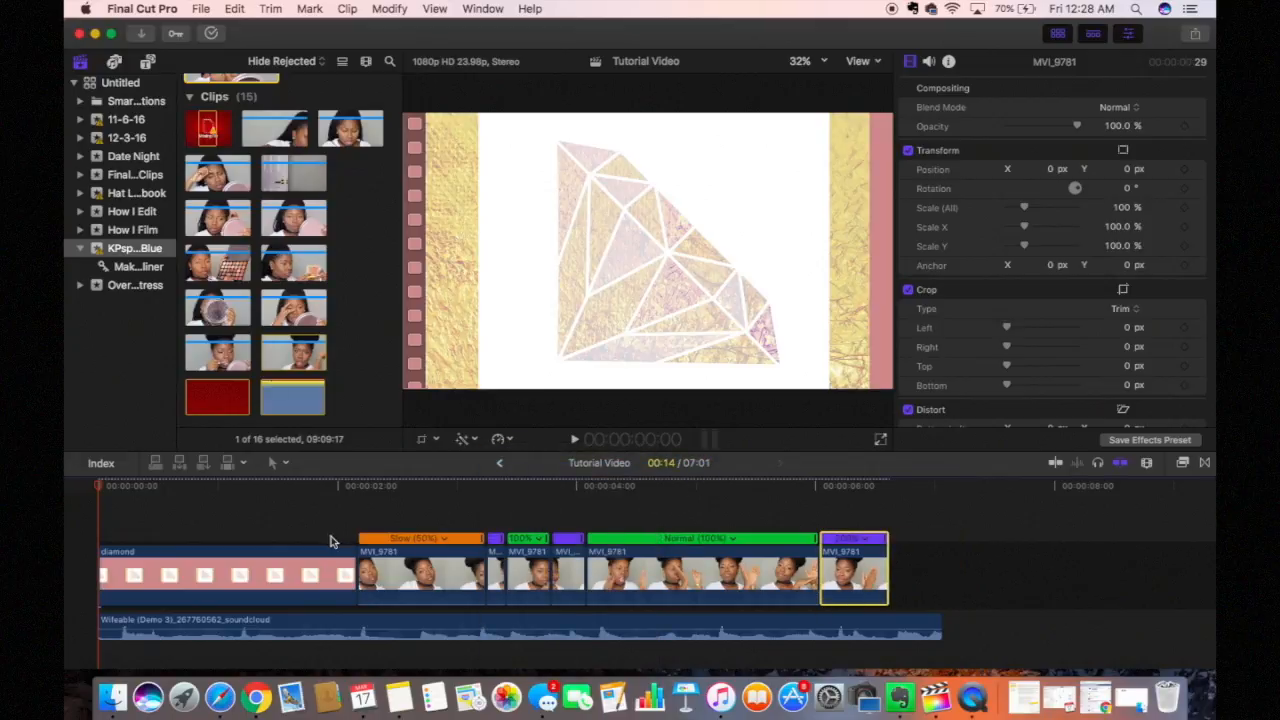
key("space")
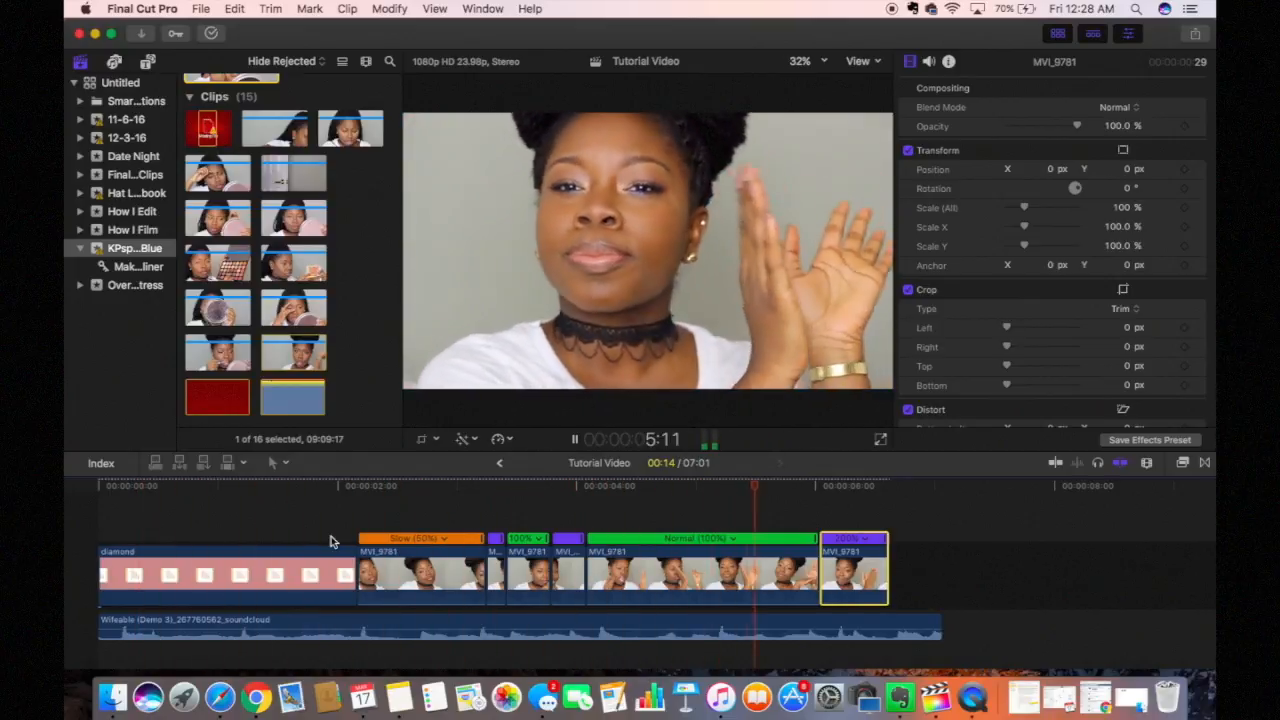
key("space")
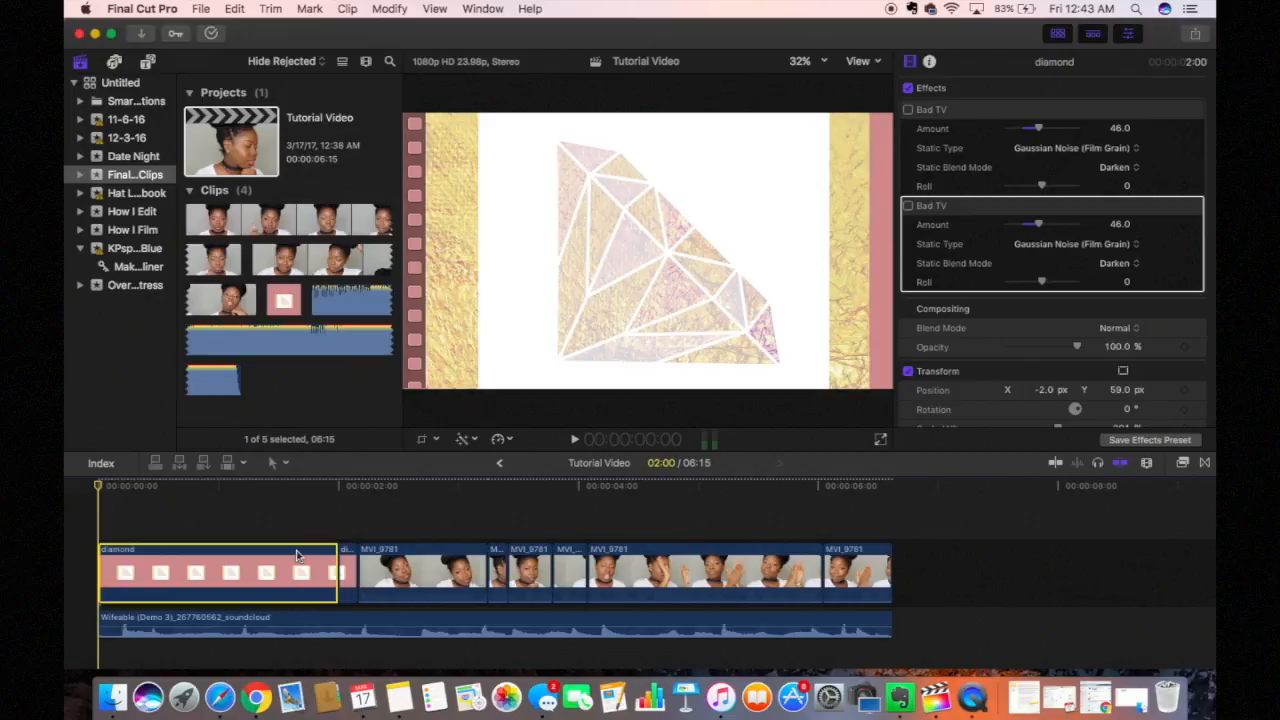
Step: Browse the Effects and Transitions browsers, ending on the effects list
left_click(1184, 463)
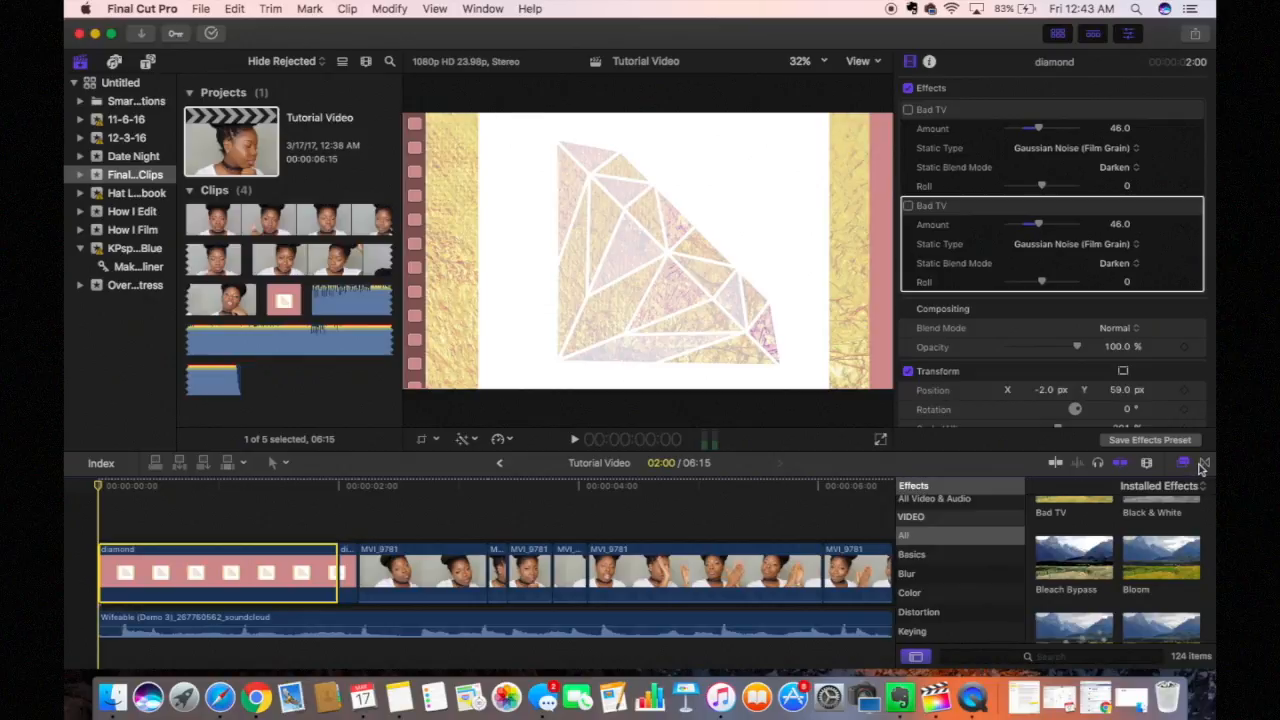
left_click(1203, 463)
left_click(1182, 463)
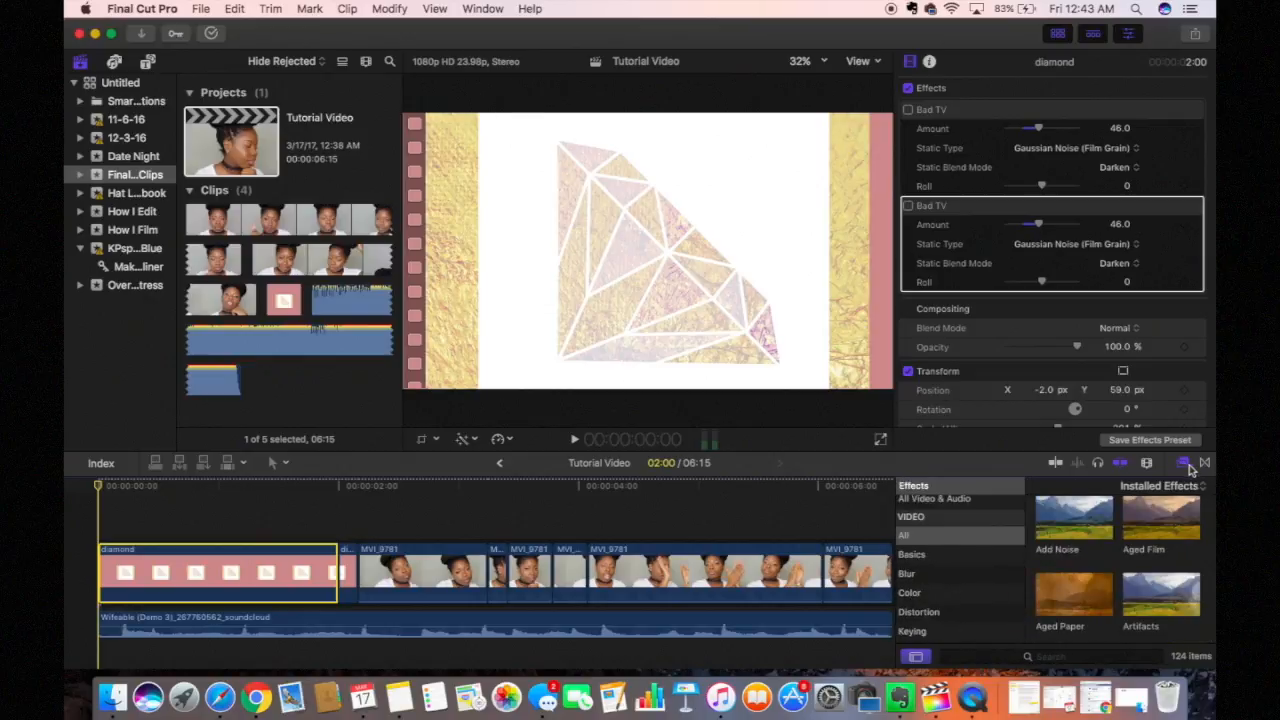
left_click(1203, 465)
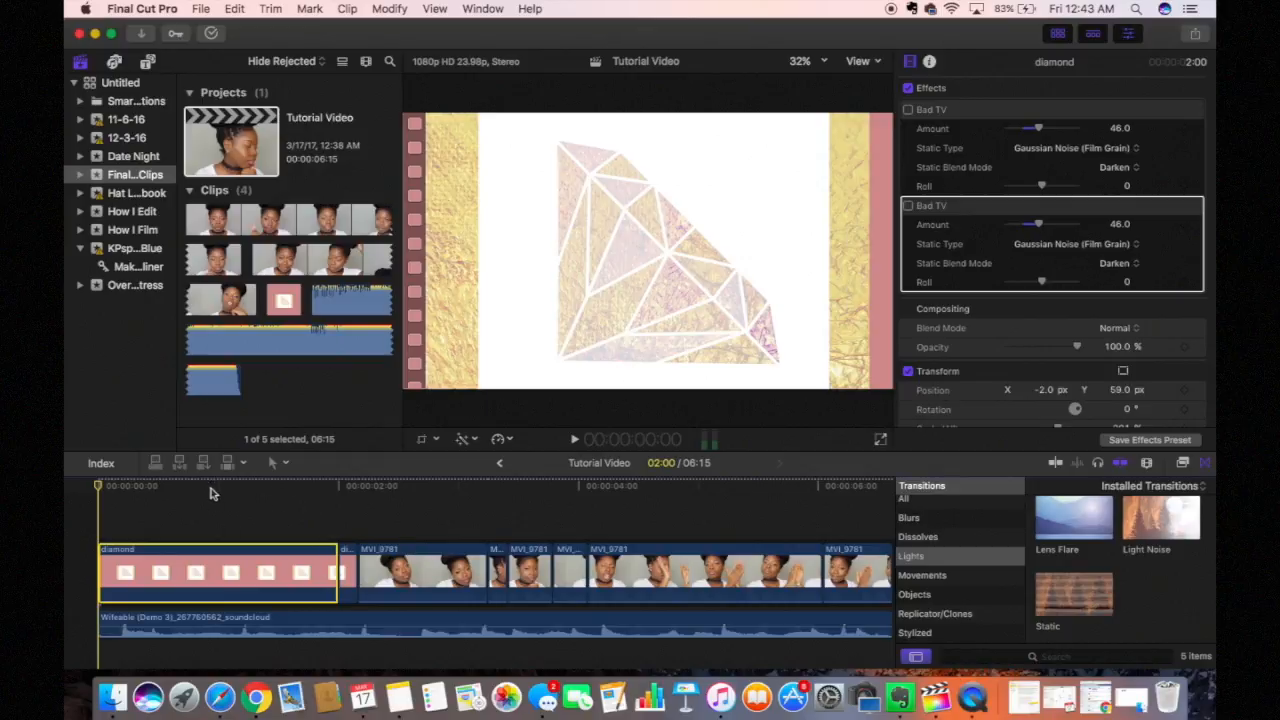
key("super+5")
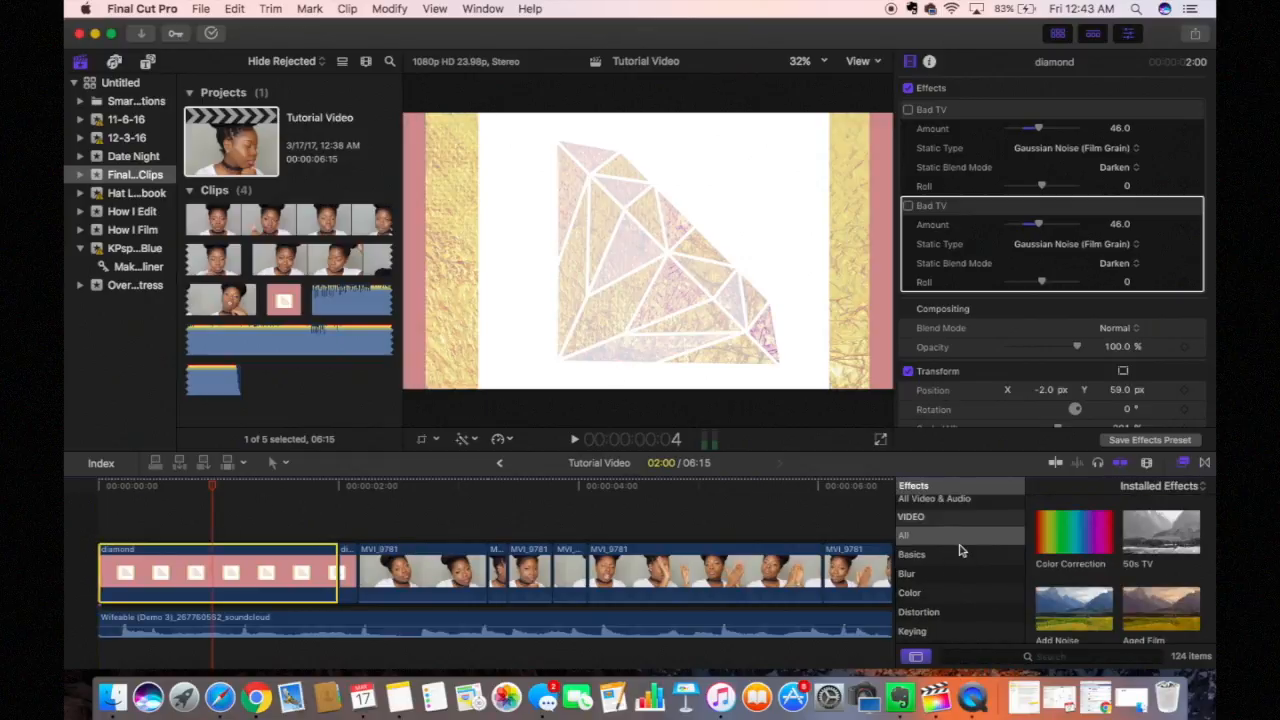
scroll(960, 550, "down", 10)
scroll(960, 550, "up", 5)
scroll(960, 550, "down", 8)
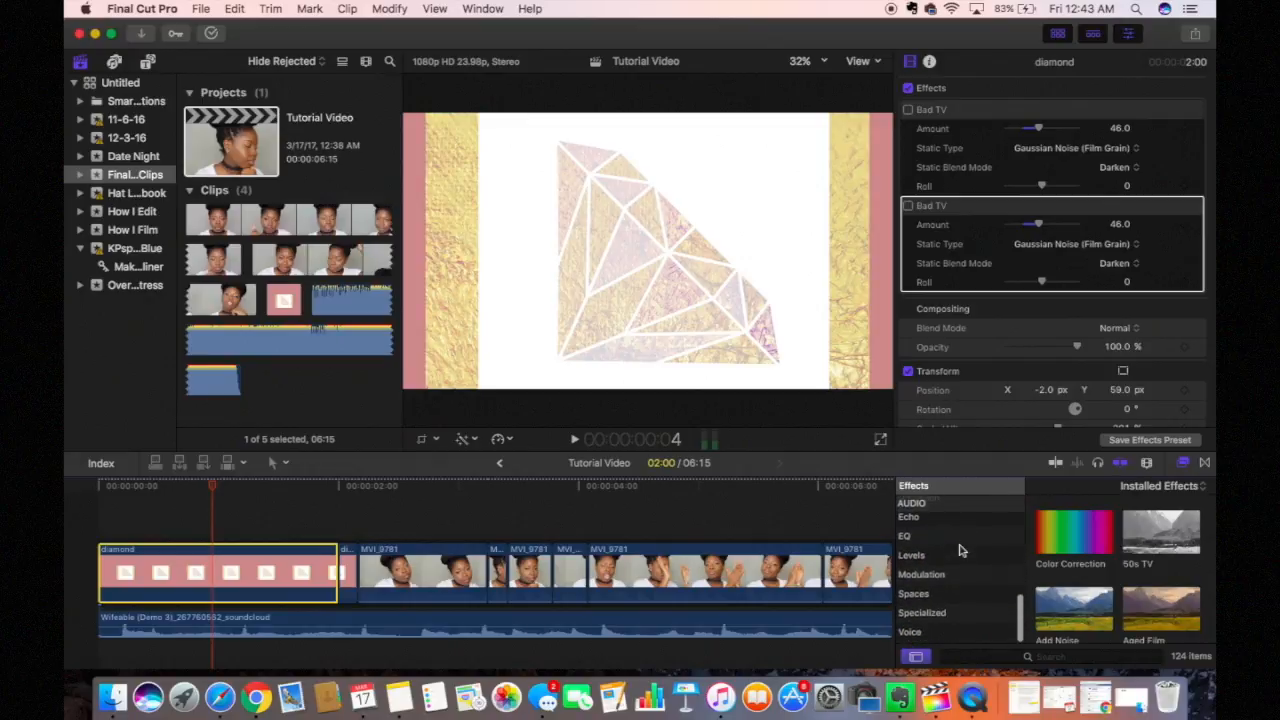
Step: Search effects for 'bad' and apply Bad TV to the diamond clip
left_click(1052, 657)
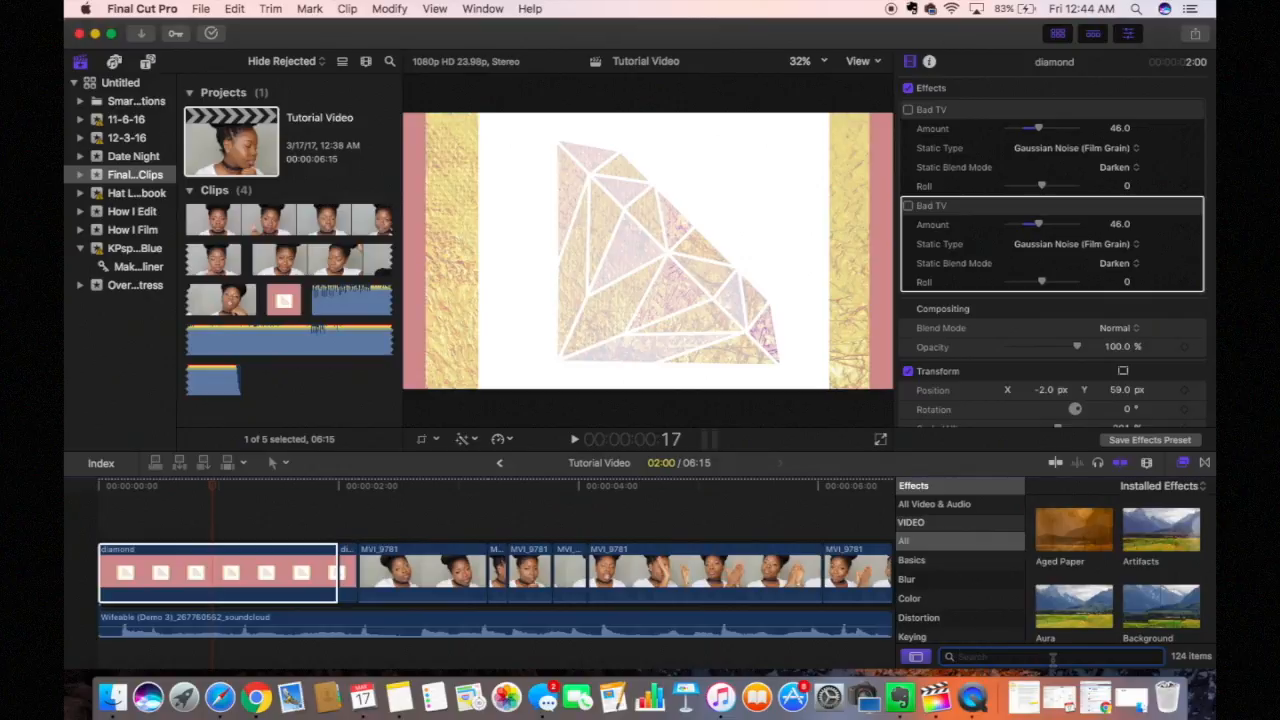
type("bad tv")
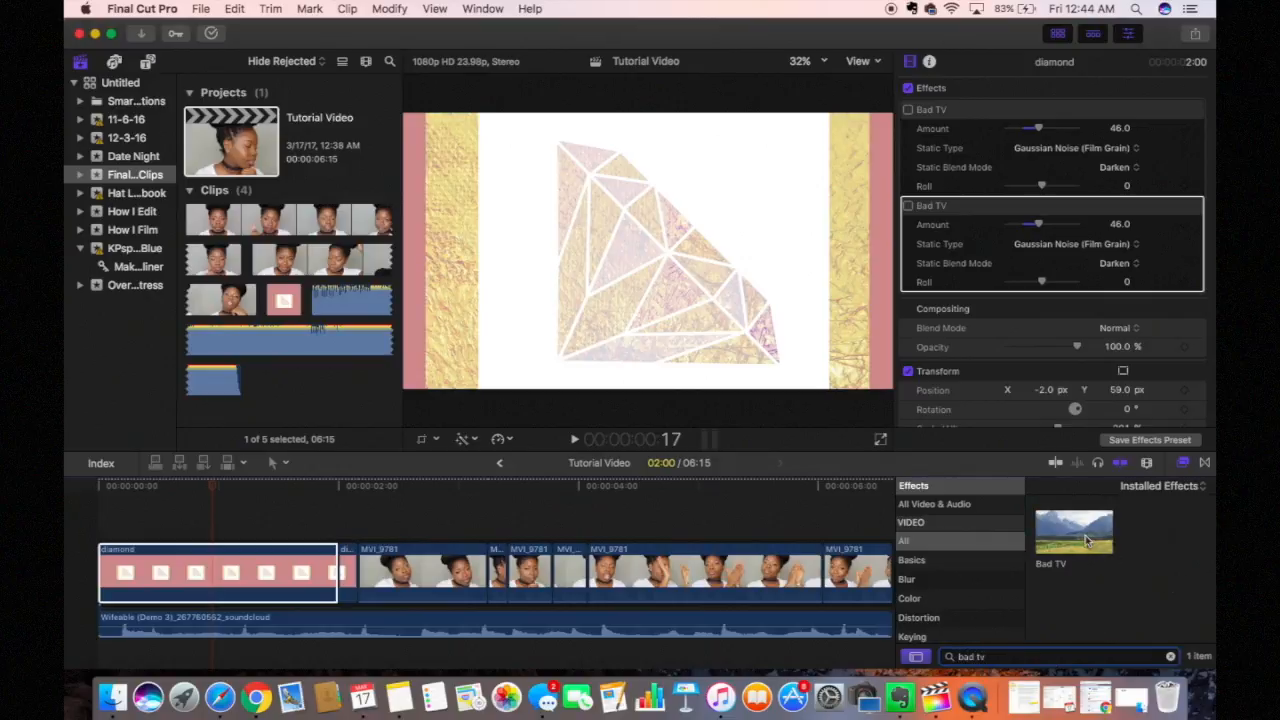
left_click(1087, 540)
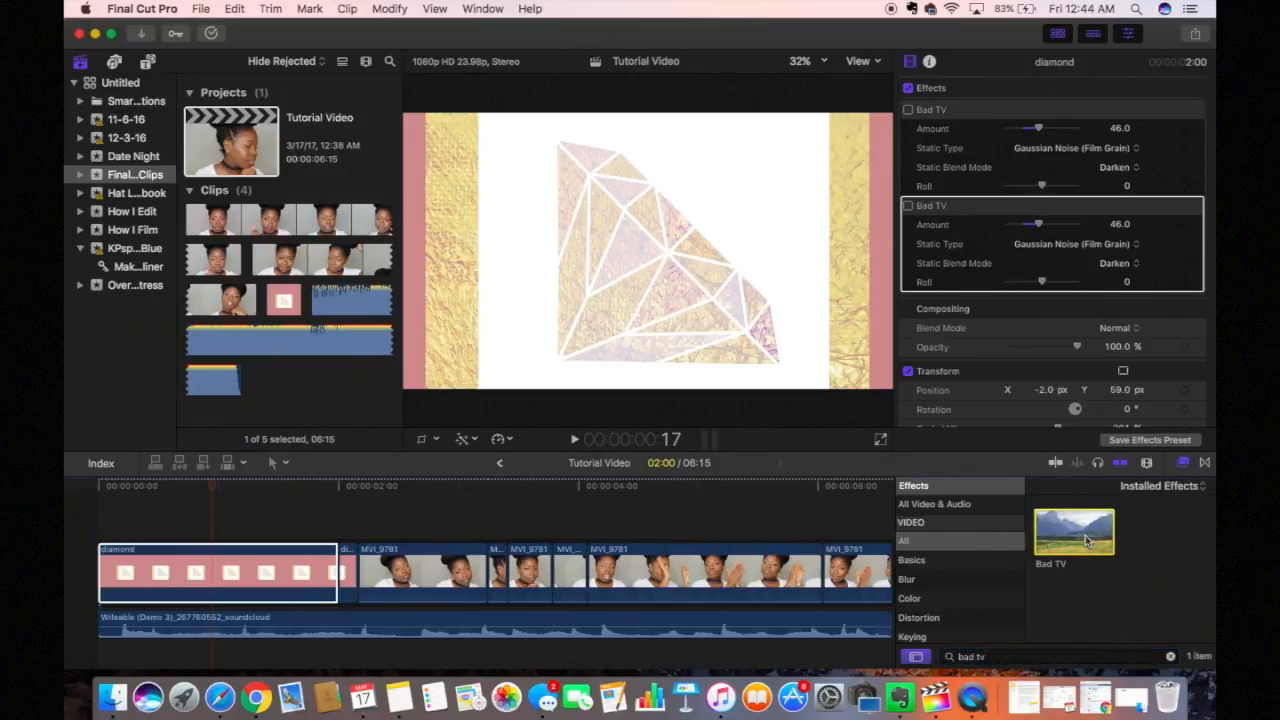
left_click_drag(1087, 540, 930, 520)
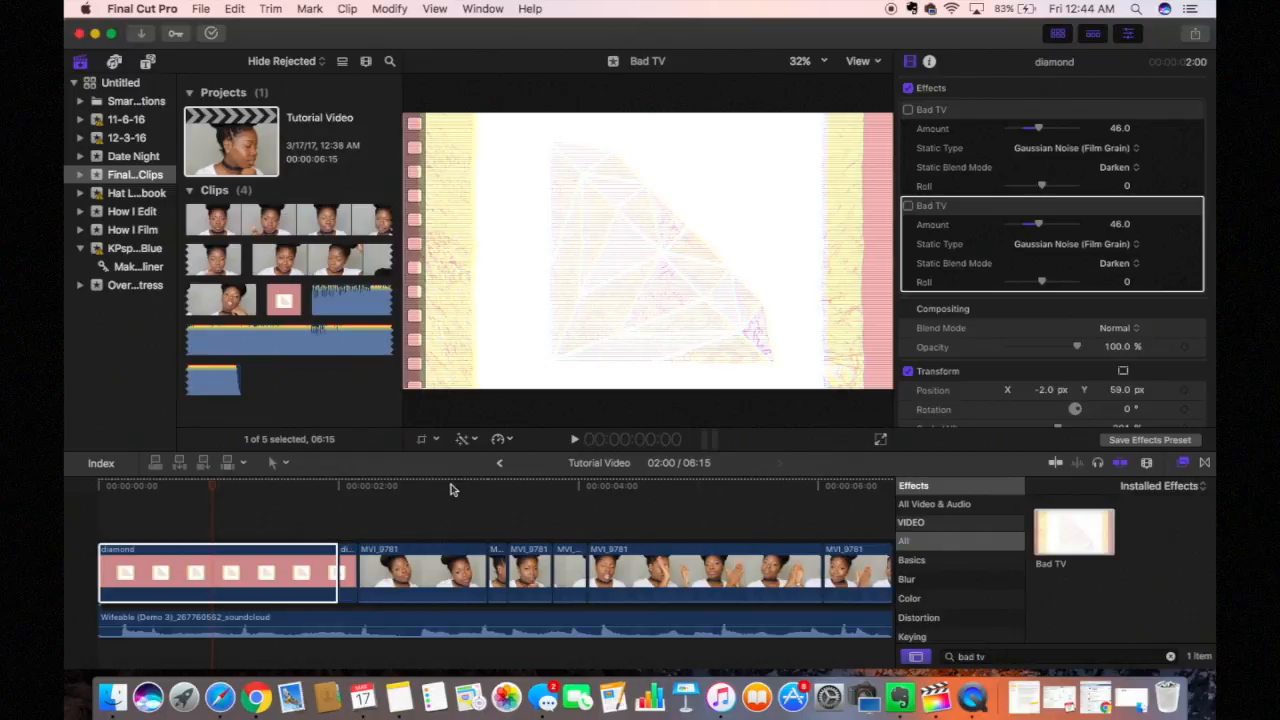
Step: Enable the second Bad TV effect, play the glitched intro and step the playhead back to 2:04
left_click(103, 494)
key("space")
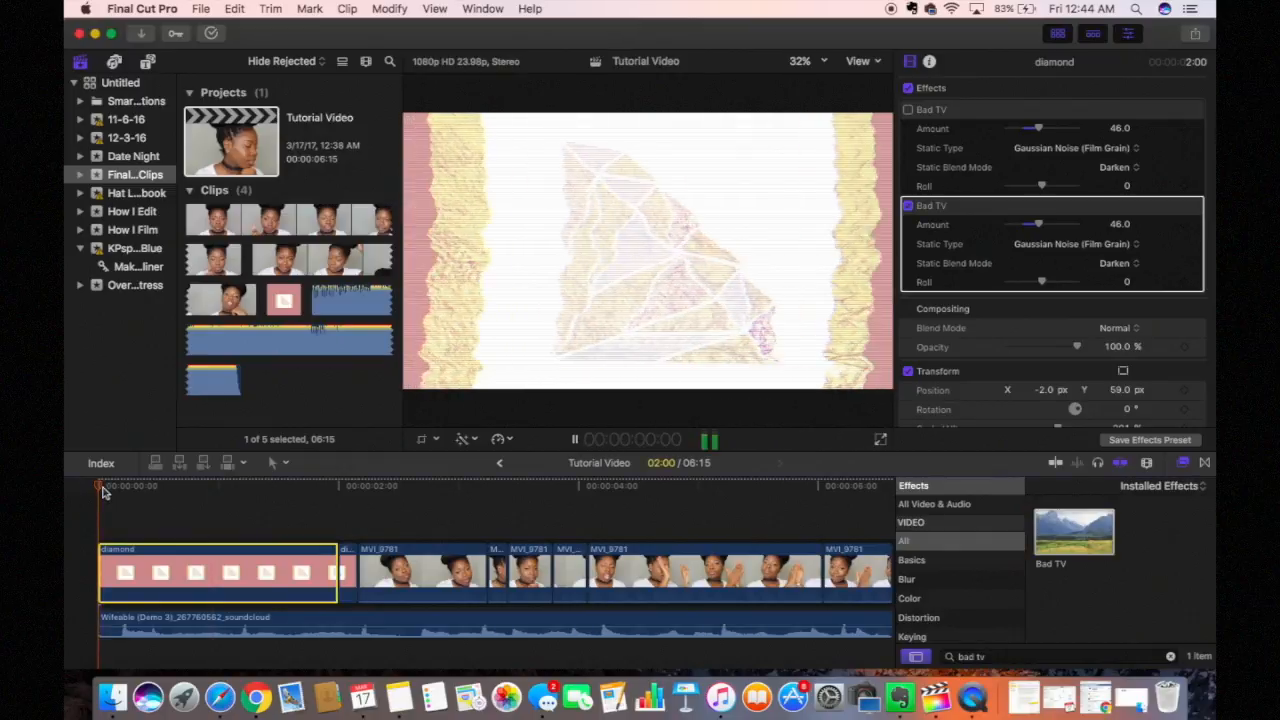
key("space")
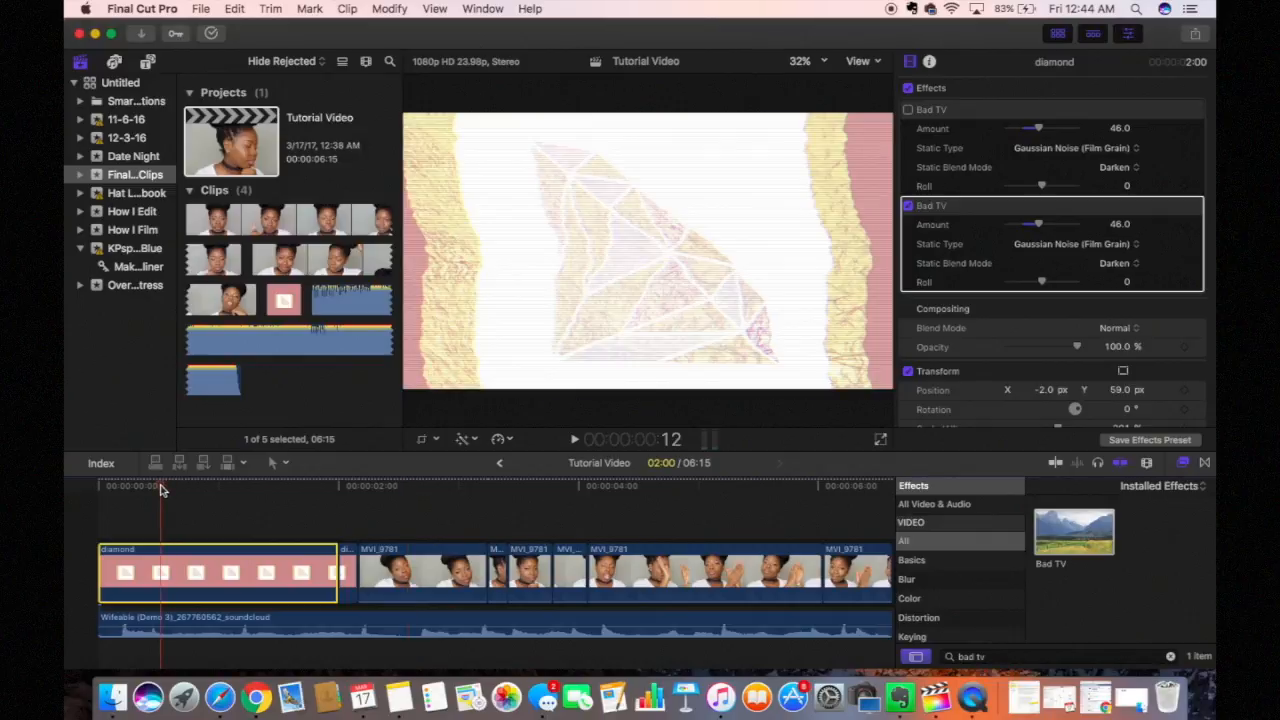
key("shift+Left")
left_click(1206, 464)
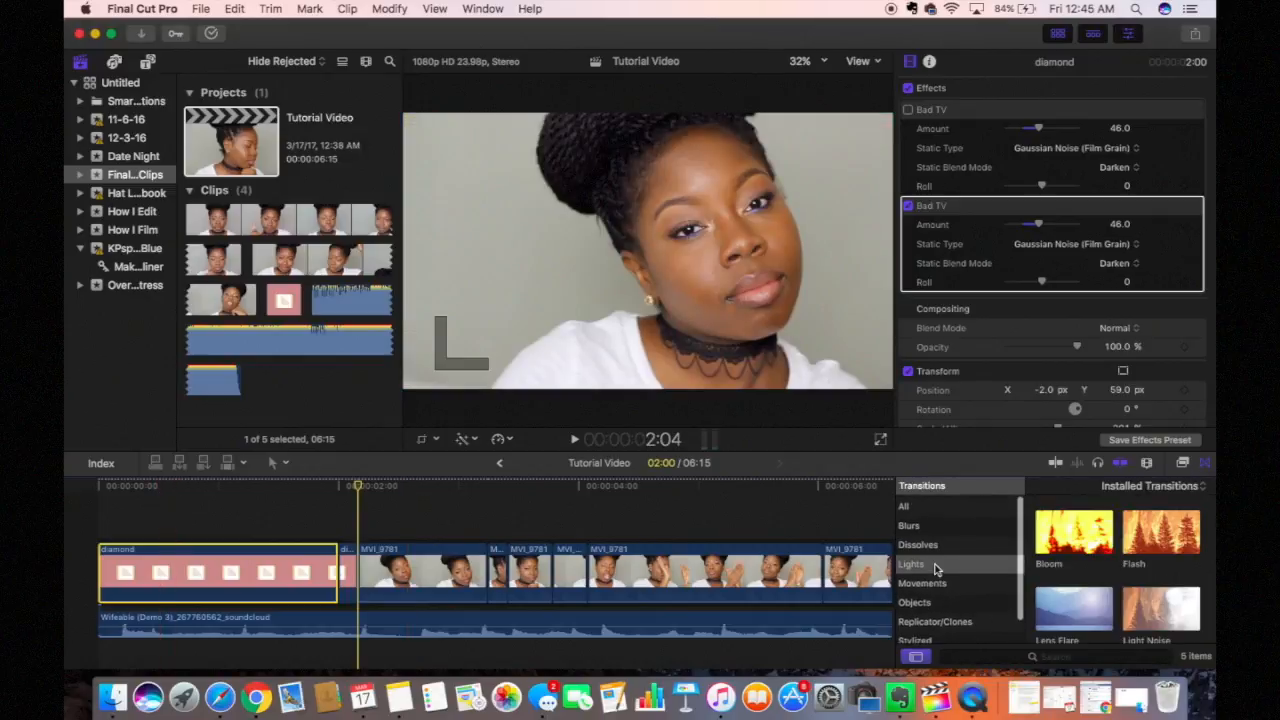
Step: Preview transition categories from Blurs through Dissolves, Lights, Movements, Objects and Replicator/Clones to Stylized
scroll(935, 568, "down", 2)
scroll(935, 568, "up", 2)
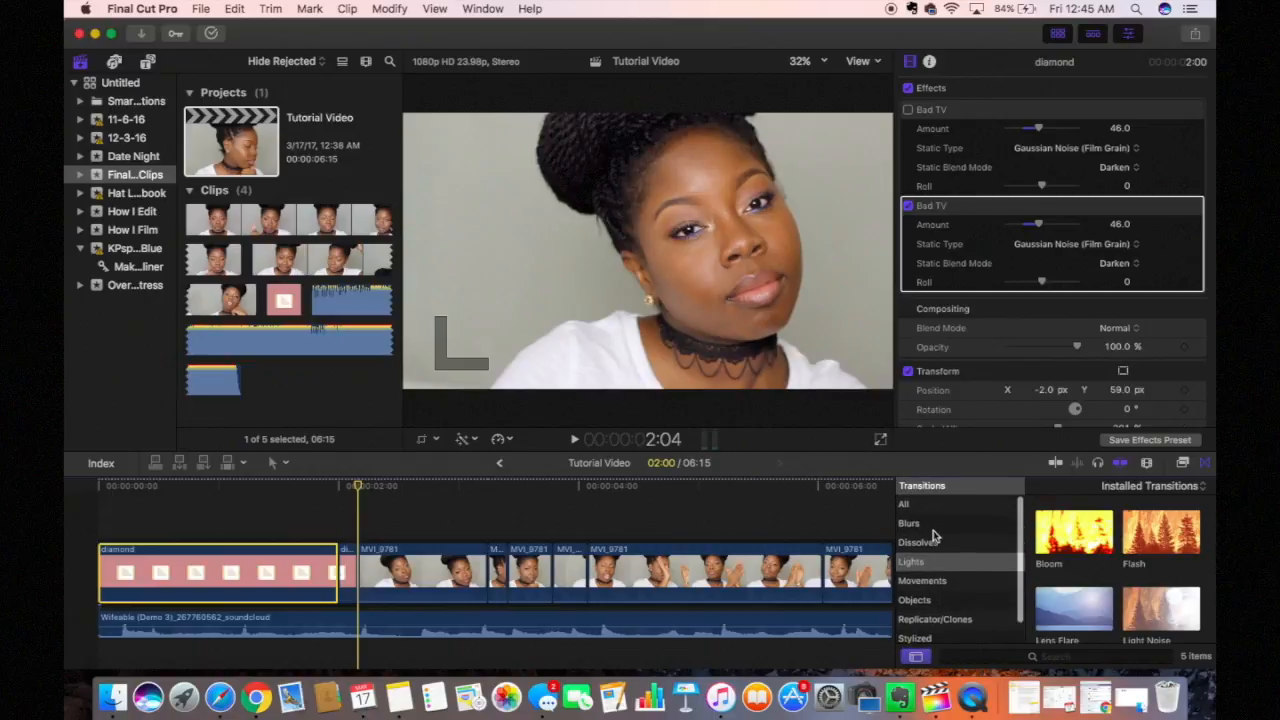
left_click(933, 520)
left_click(936, 542)
left_click(938, 562)
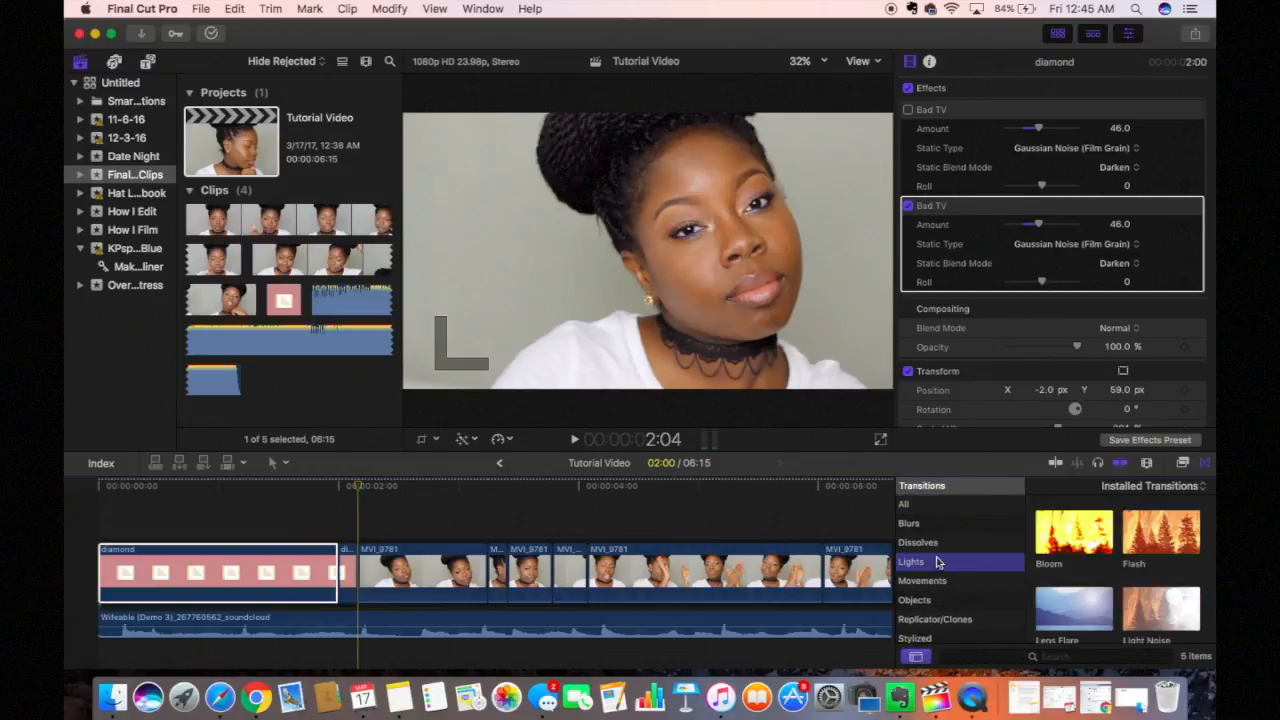
left_click(936, 581)
left_click(940, 603)
left_click(940, 620)
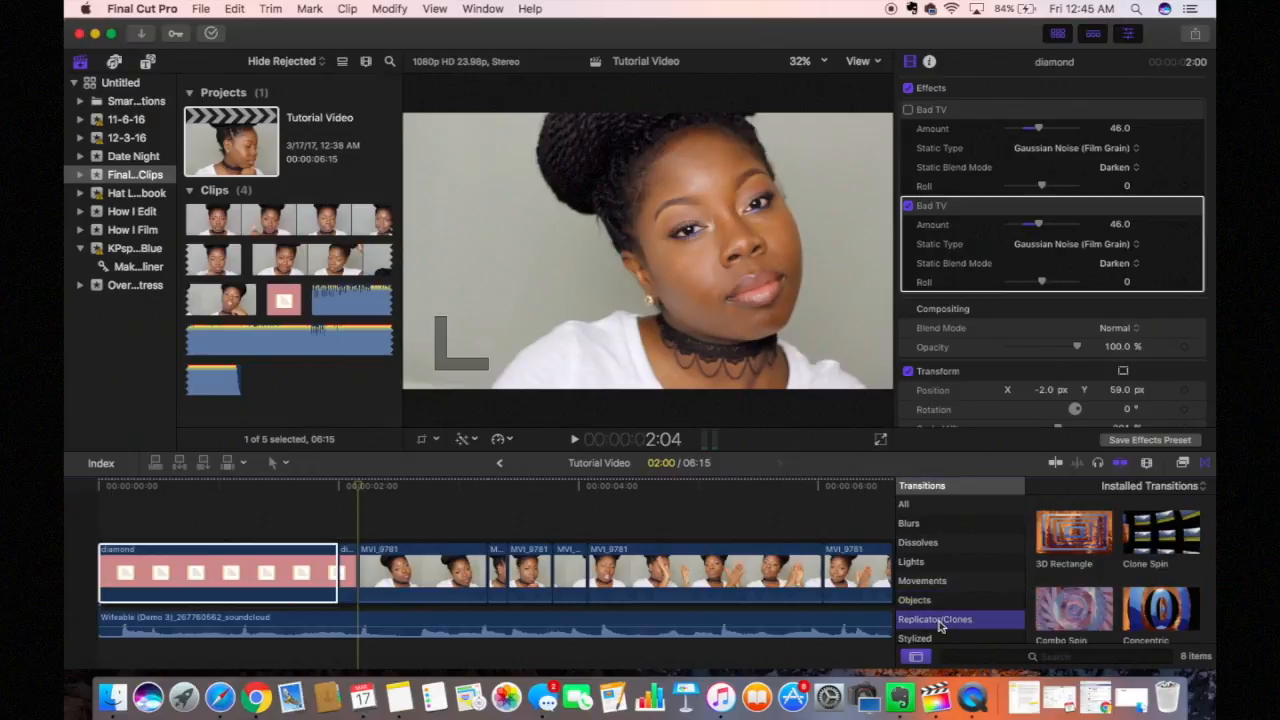
left_click(937, 640)
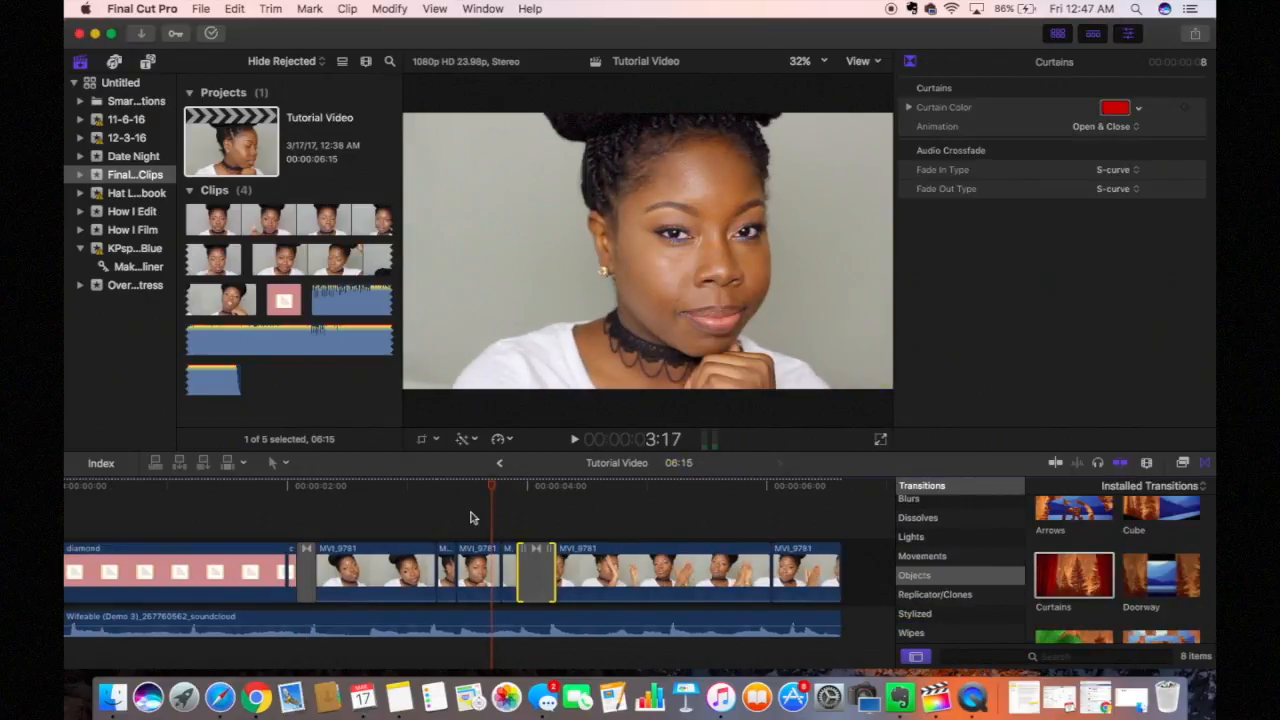
Step: Play the trial Curtains transition, then delete it from the timeline
key("space")
key("space")
left_click(537, 568)
key("Delete")
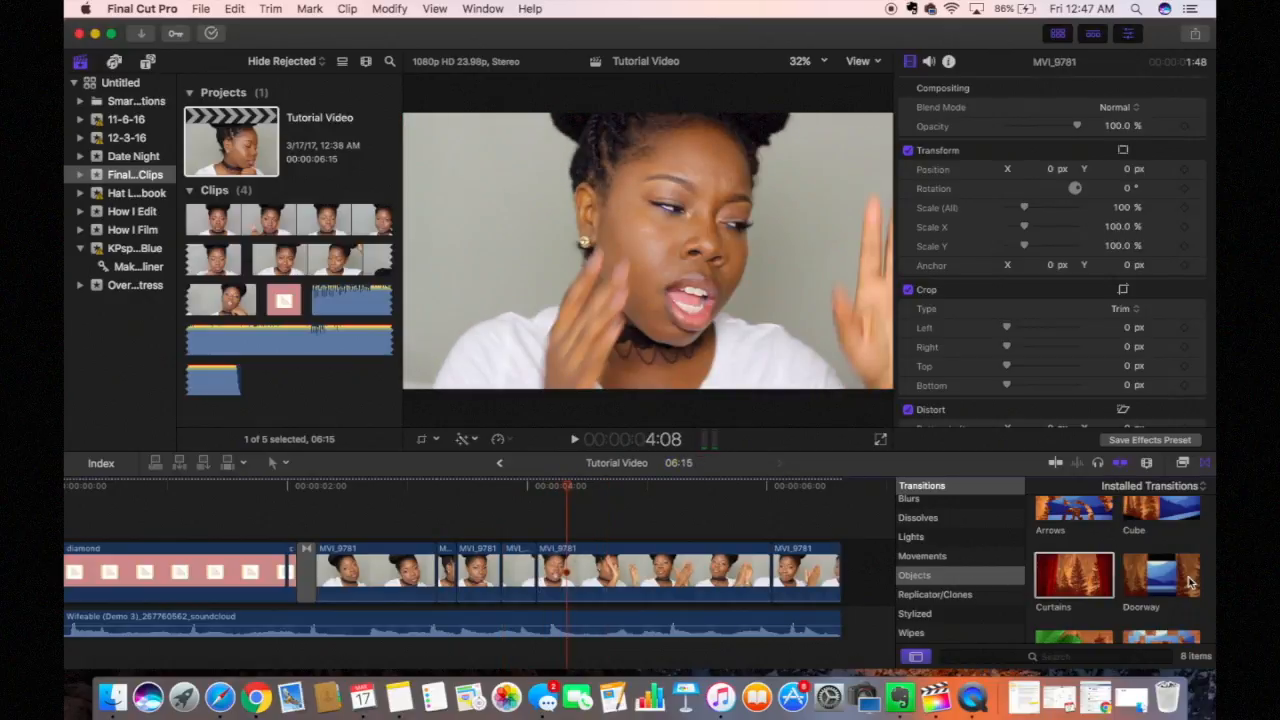
scroll(1178, 580, "up", 1)
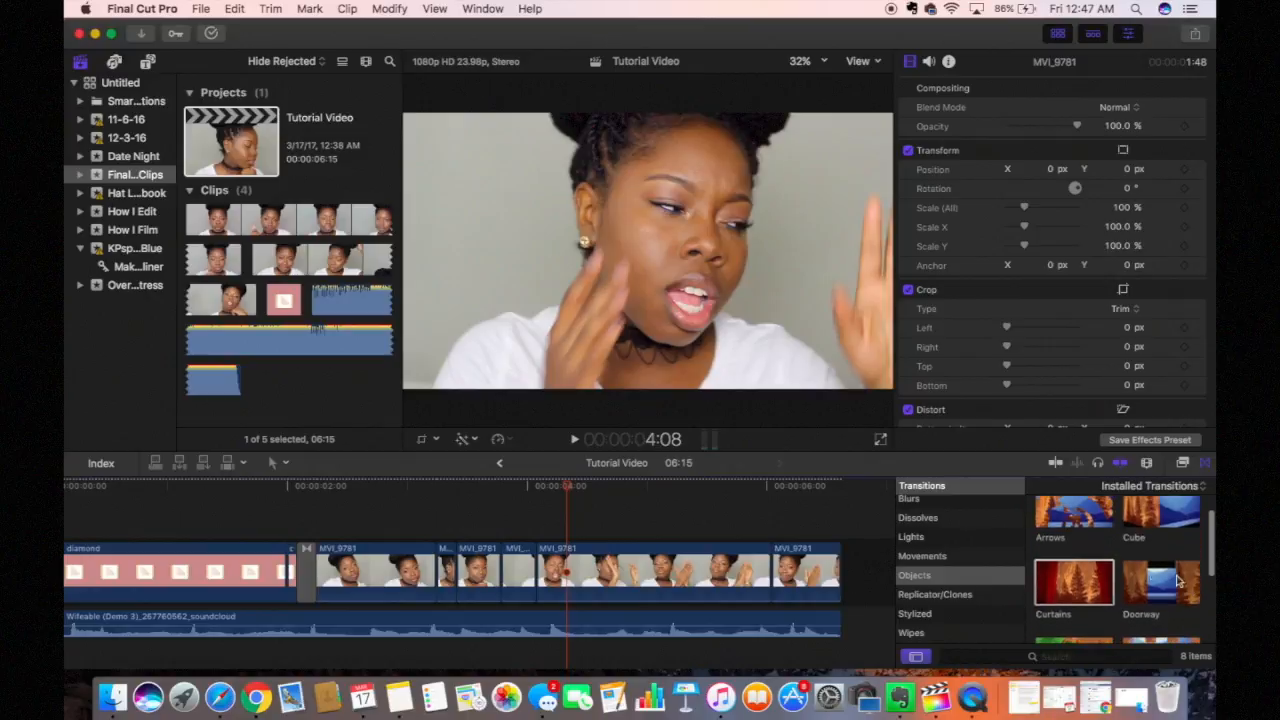
scroll(1150, 530, "up", 2)
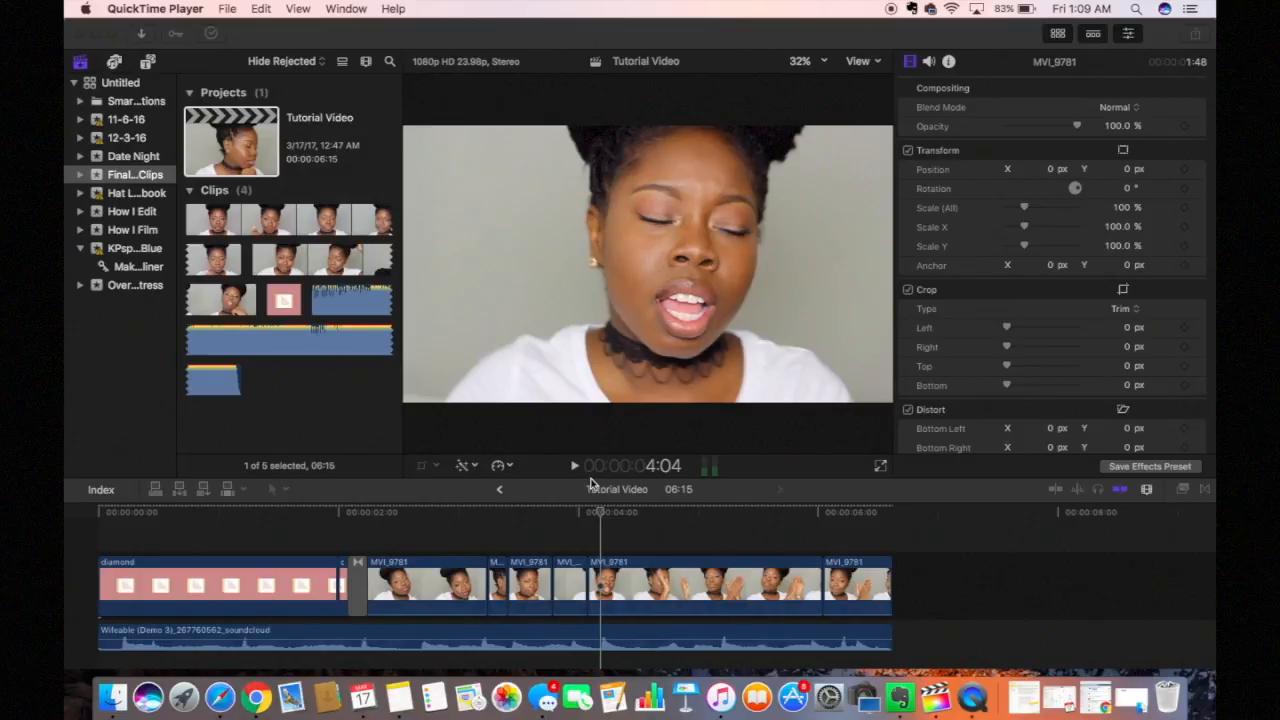
Step: Return to Final Cut Pro, put the playhead at 2:16, and show the Titles and Generators browser
left_click(600, 514)
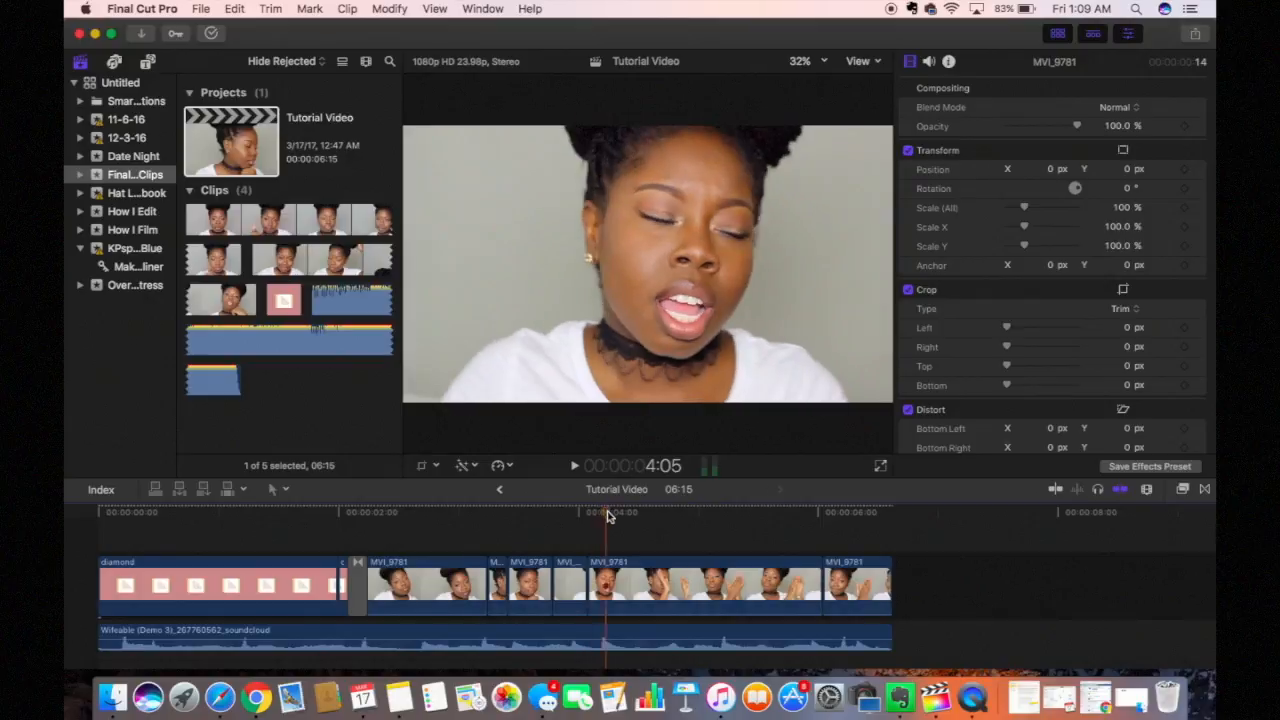
left_click_drag(710, 512, 421, 506)
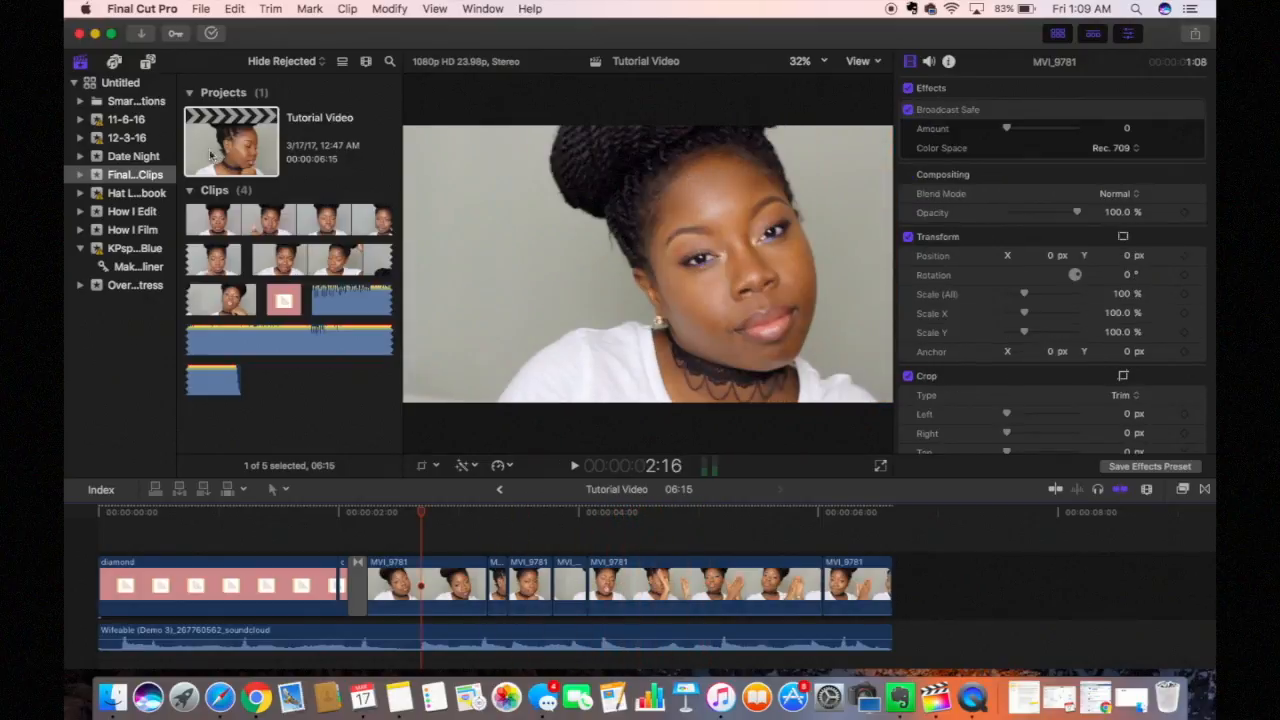
left_click(148, 64)
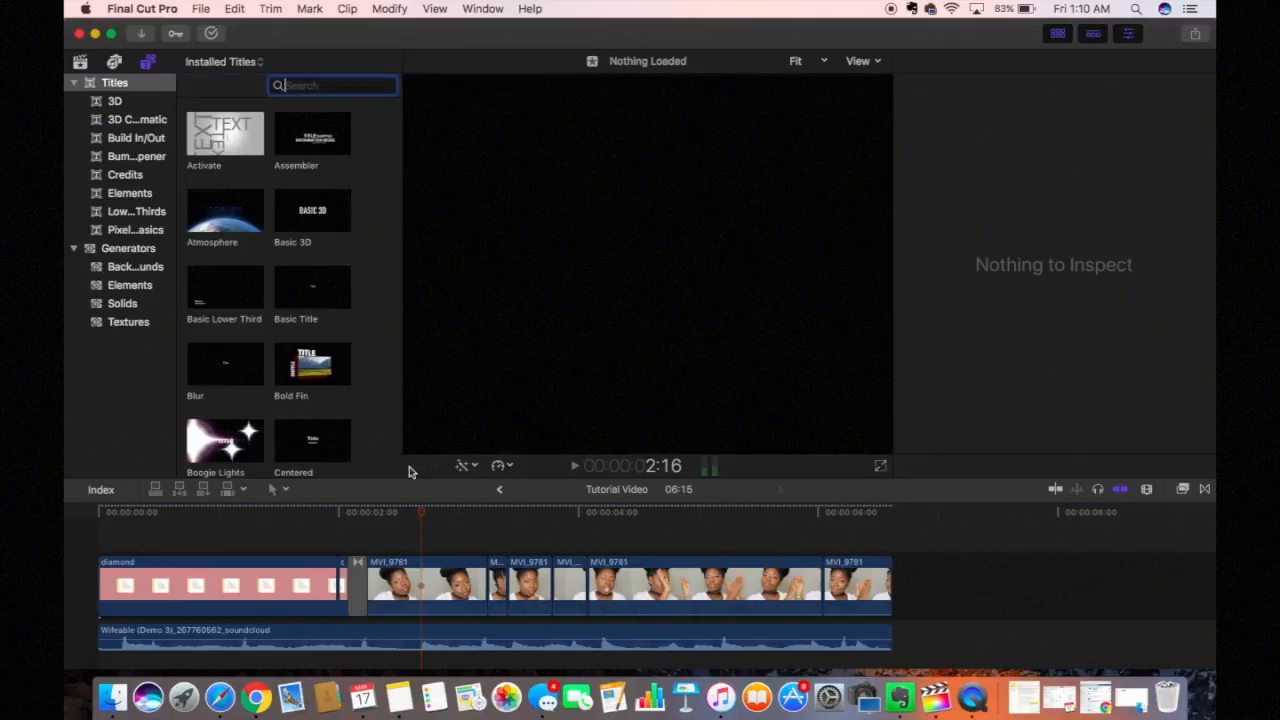
Step: Select the first talking-head clip and browse the Backgrounds, Elements, Solids and Textures generators
left_click(444, 583)
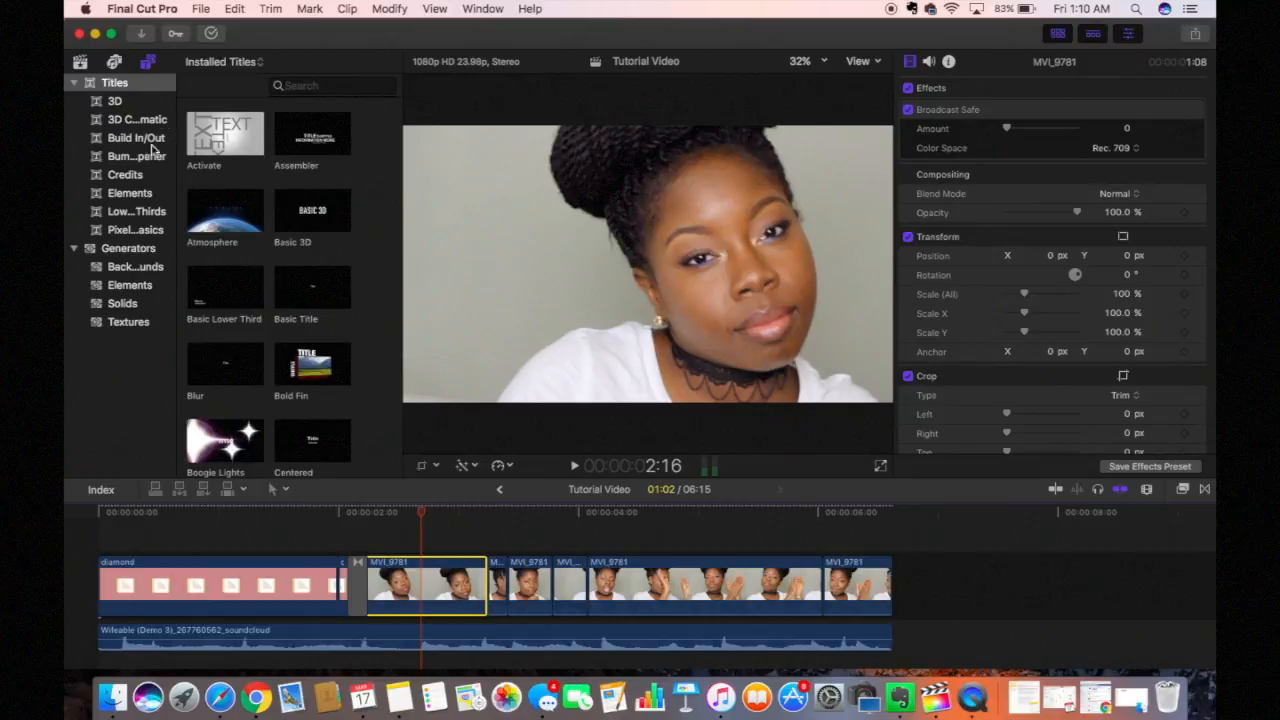
scroll(213, 318, "down", 10)
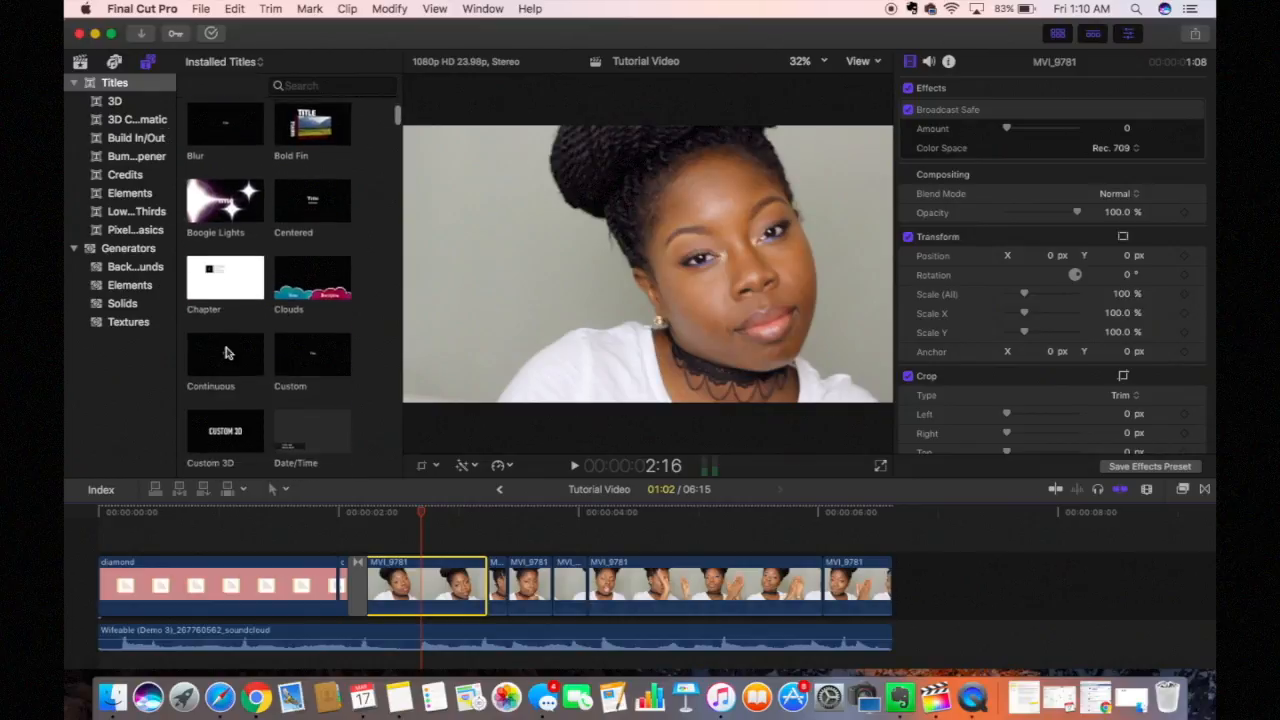
scroll(226, 358, "down", 3)
scroll(226, 355, "up", 12)
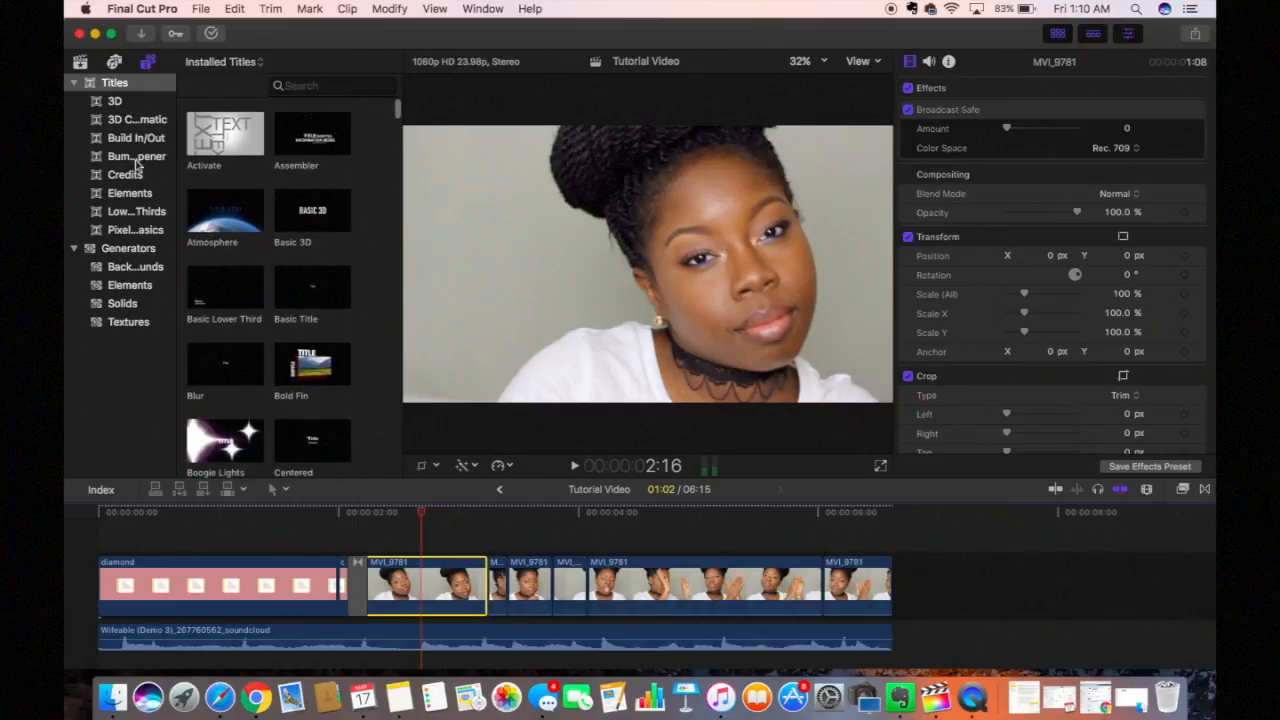
left_click(127, 268)
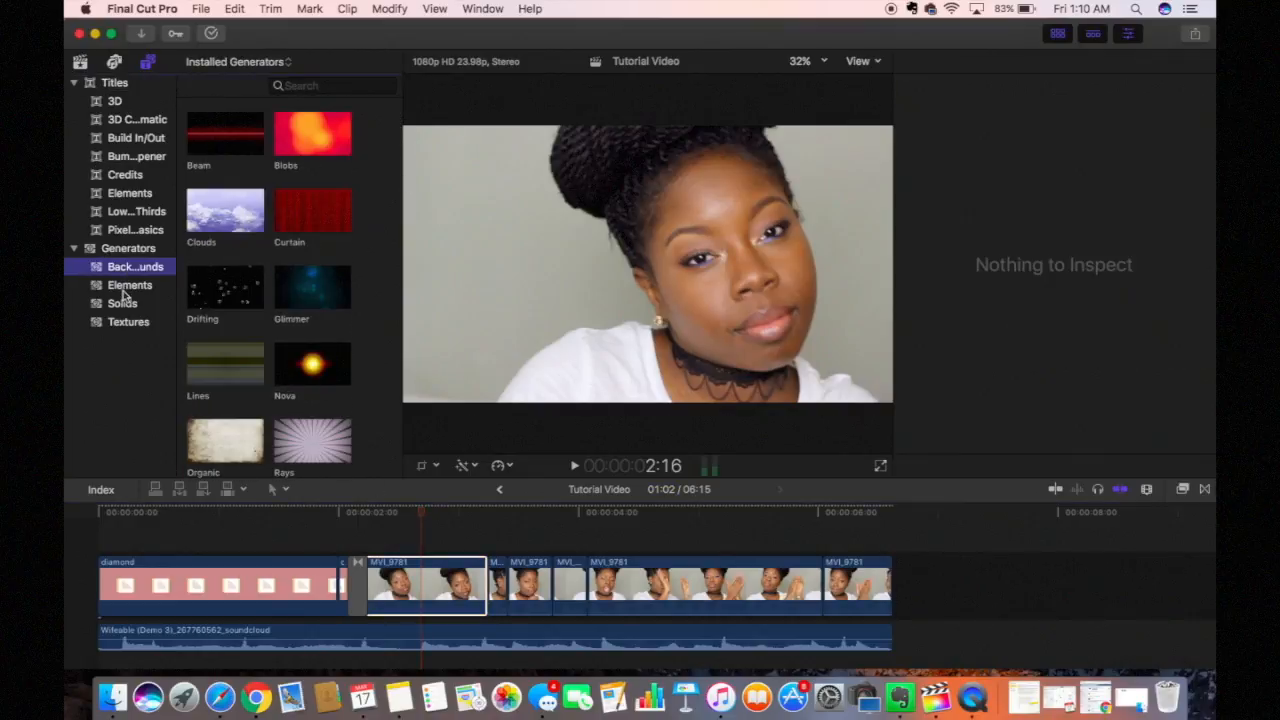
left_click(153, 290)
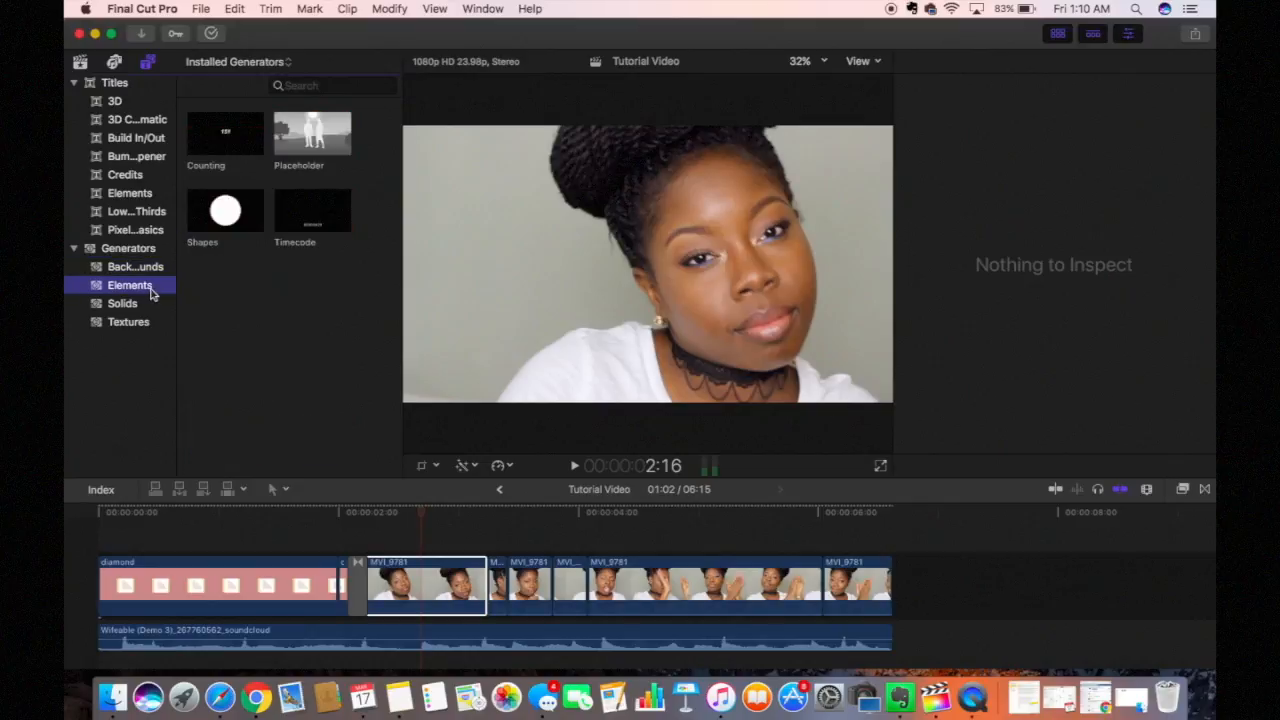
left_click(148, 306)
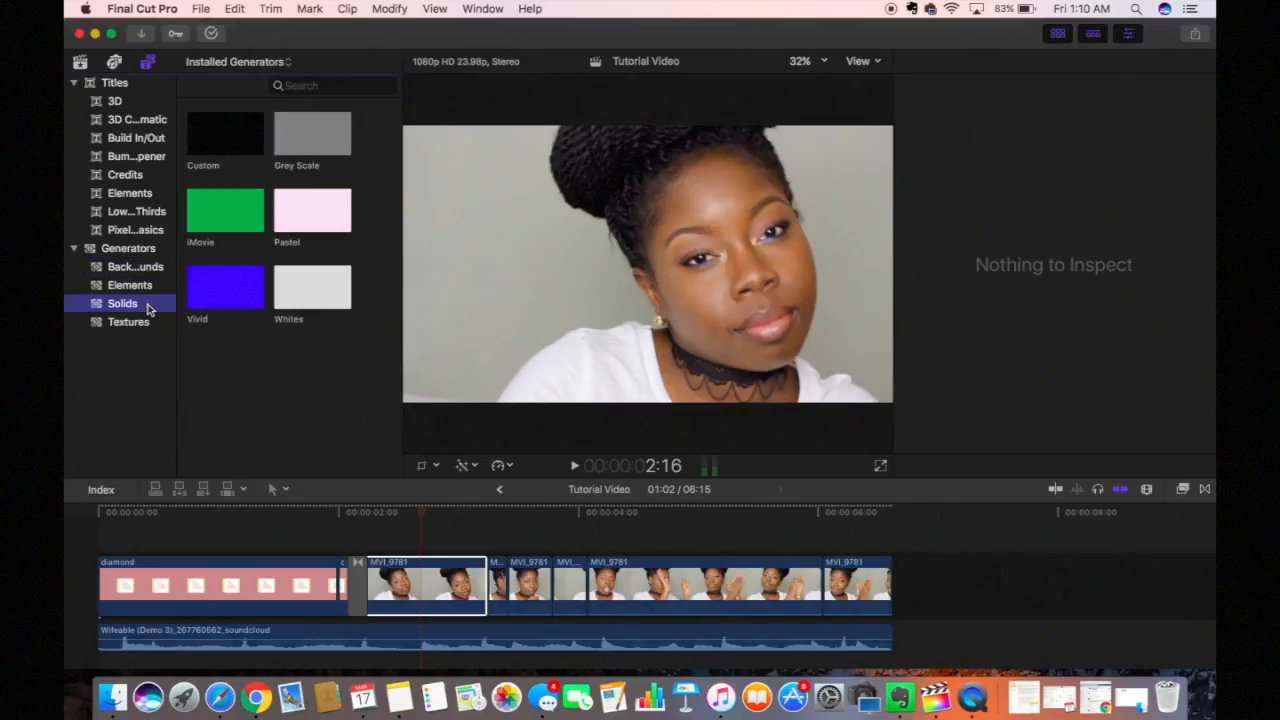
left_click(152, 326)
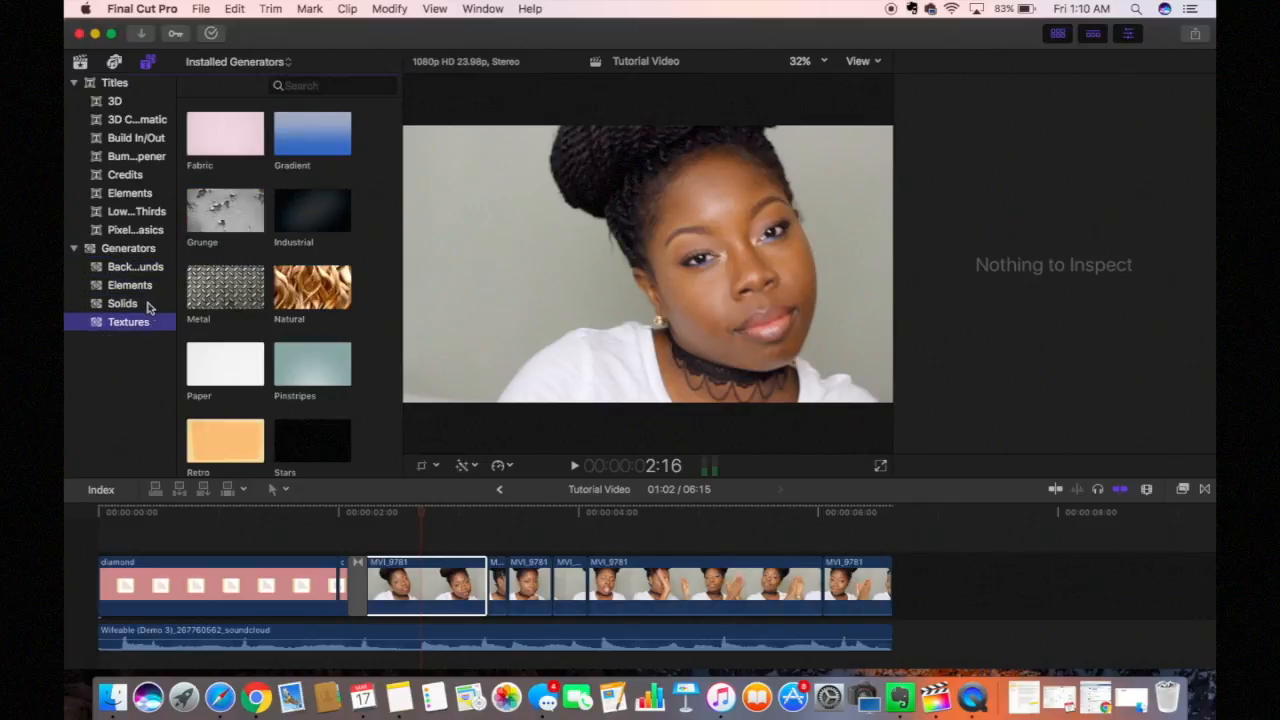
left_click(150, 307)
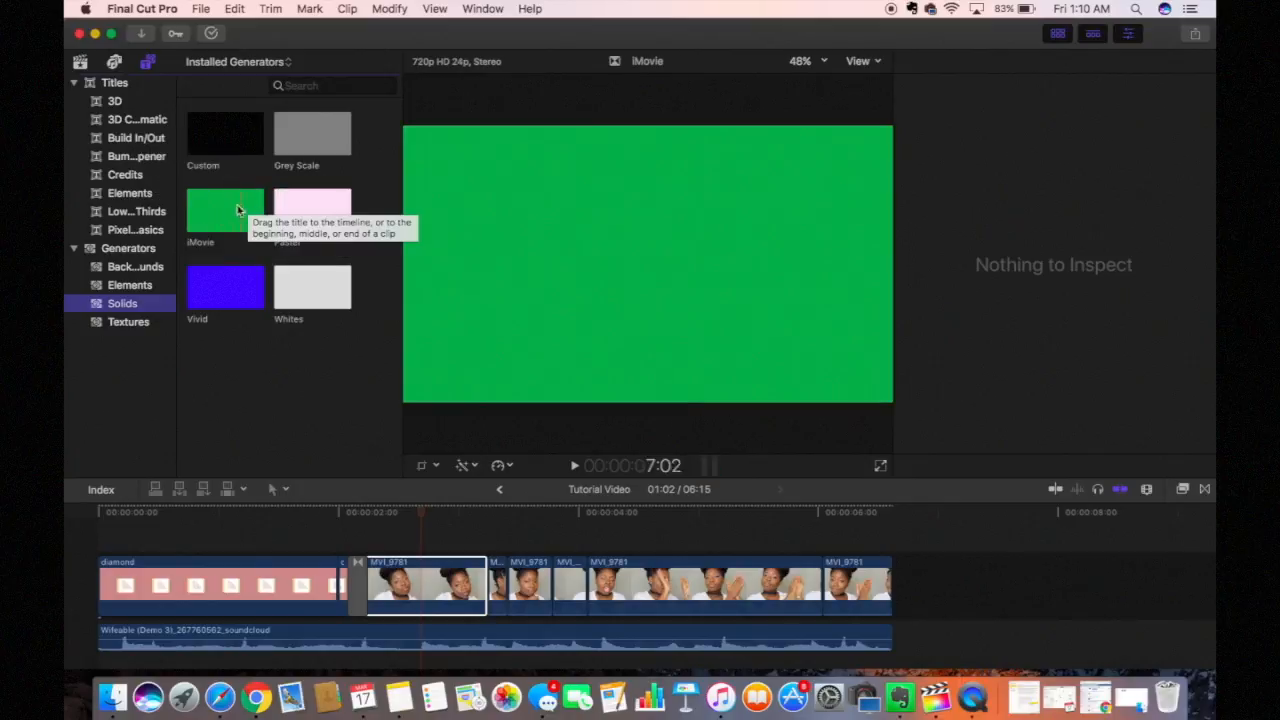
Step: Browse the Credits, 3D Cinematic and 3D title categories, ending on all installed titles
left_click(147, 180)
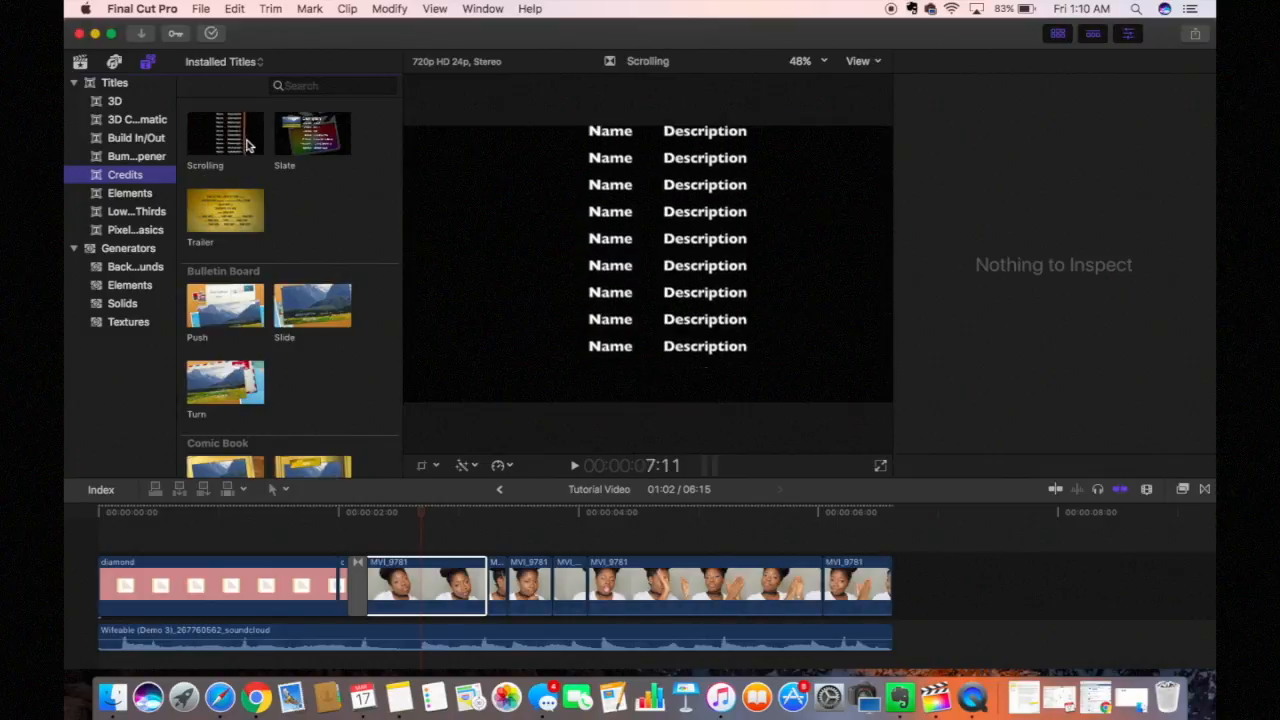
left_click(137, 119)
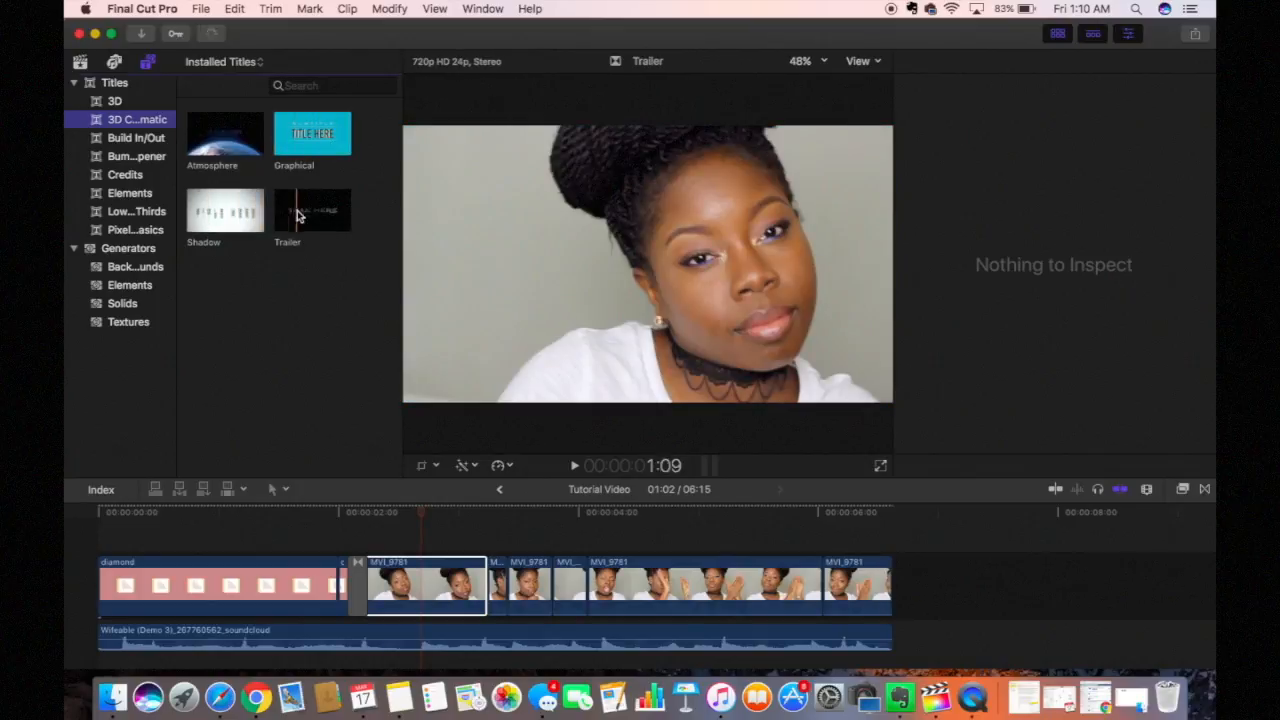
left_click(139, 104)
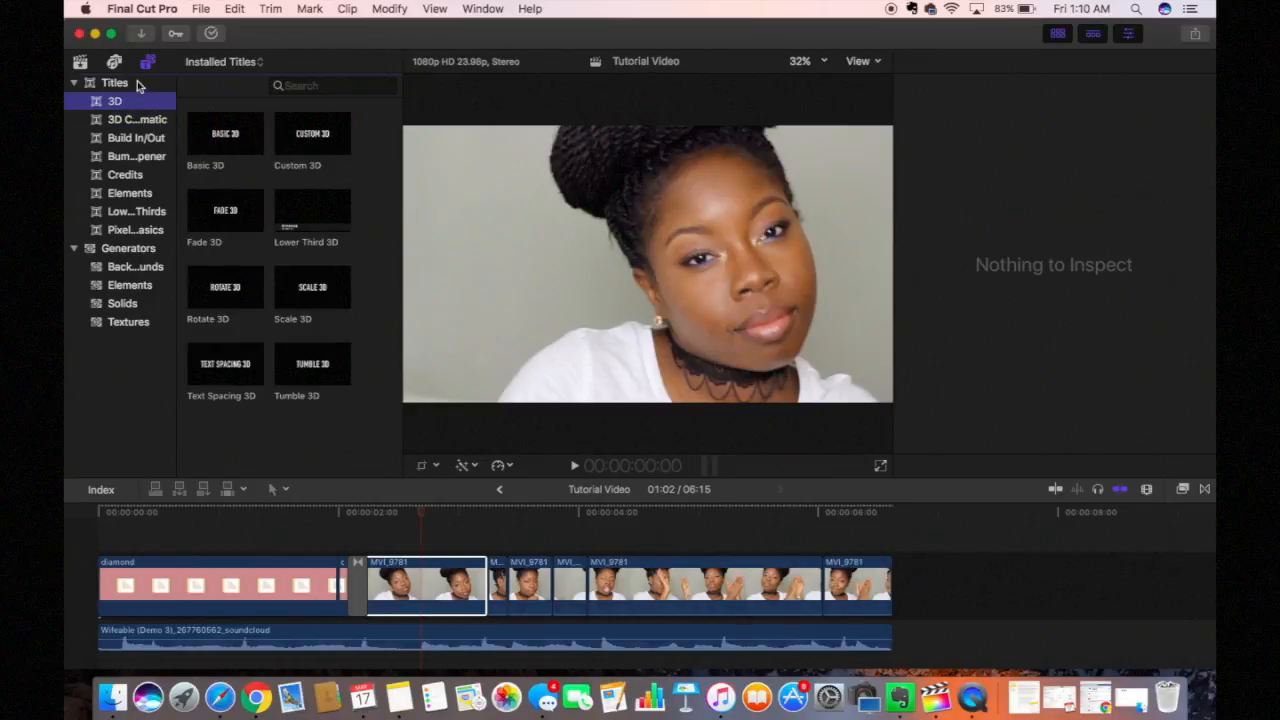
left_click(139, 86)
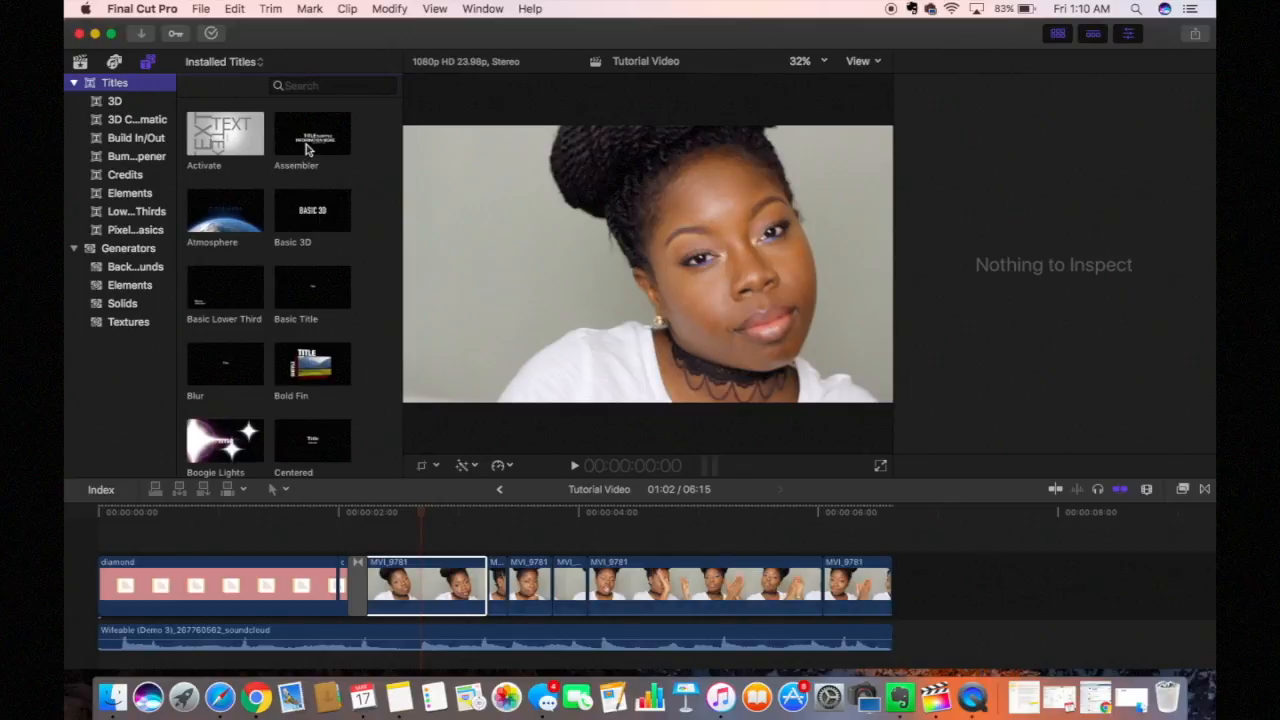
scroll(258, 320, "down", 2)
Step: Replace the misplaced title with Fade 3D at the timeline start, trimmed to the diamond clip
scroll(258, 320, "down", 3)
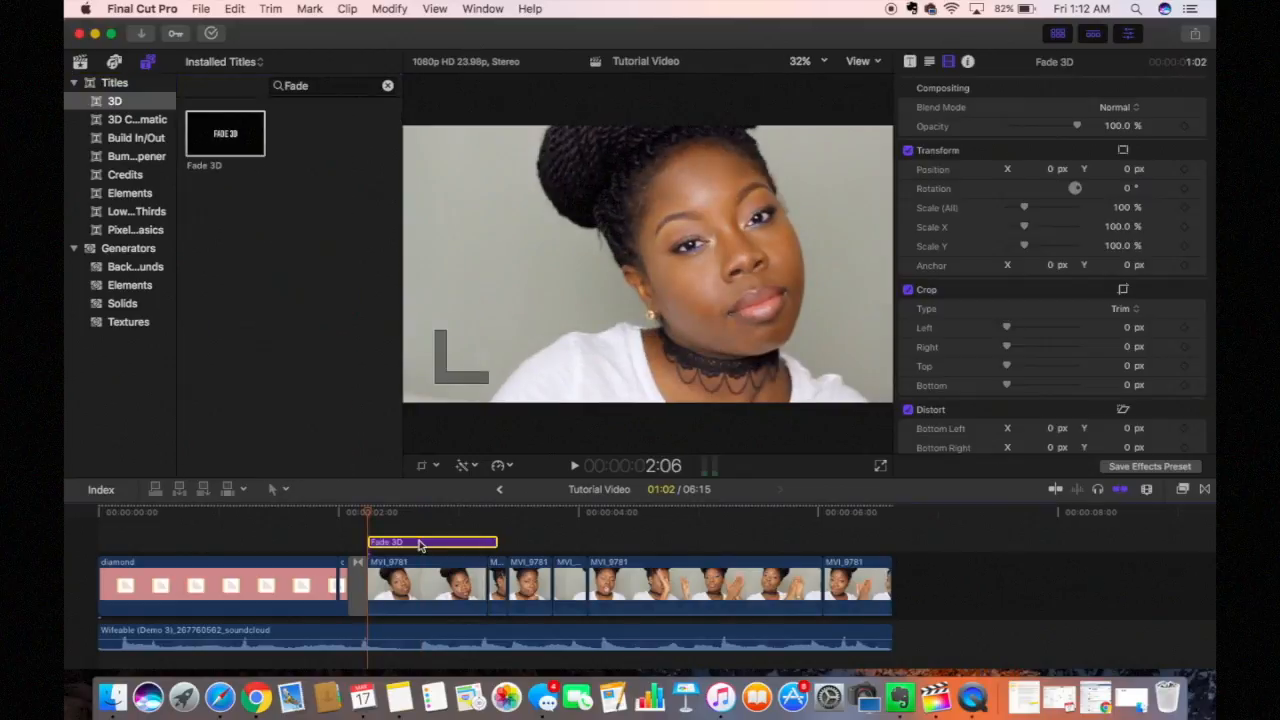
key("Delete")
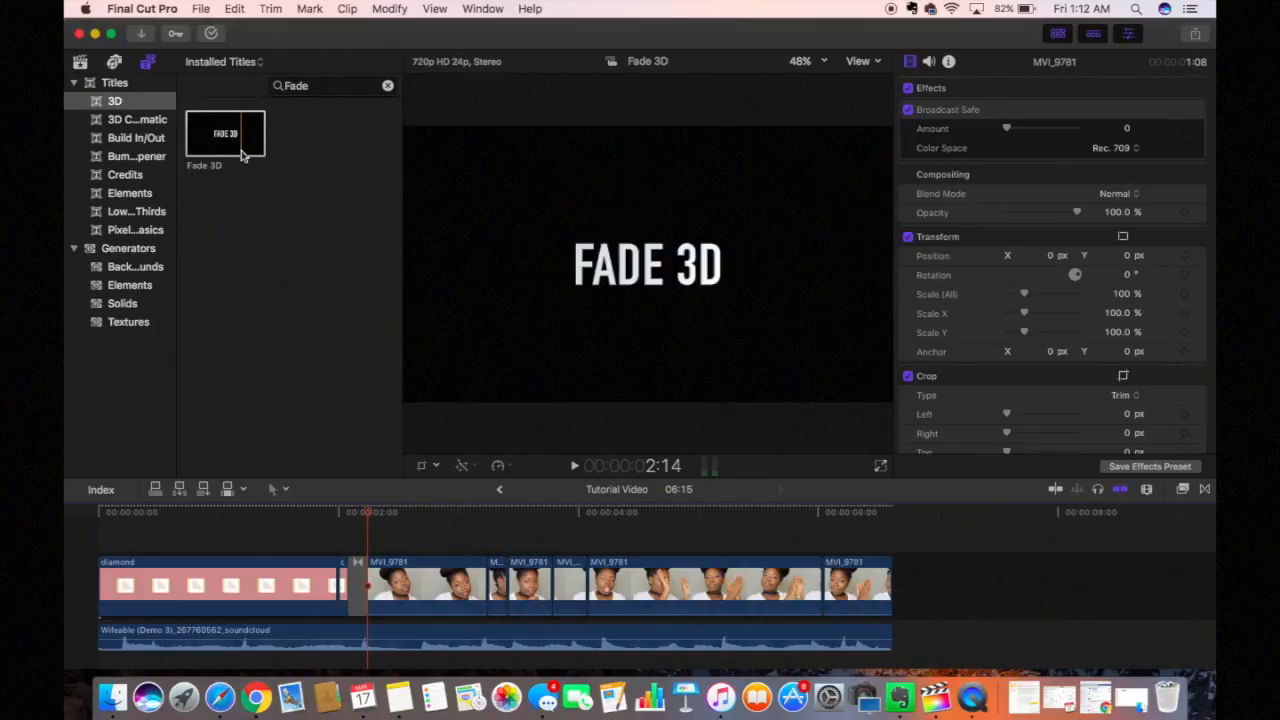
left_click_drag(249, 157, 104, 541)
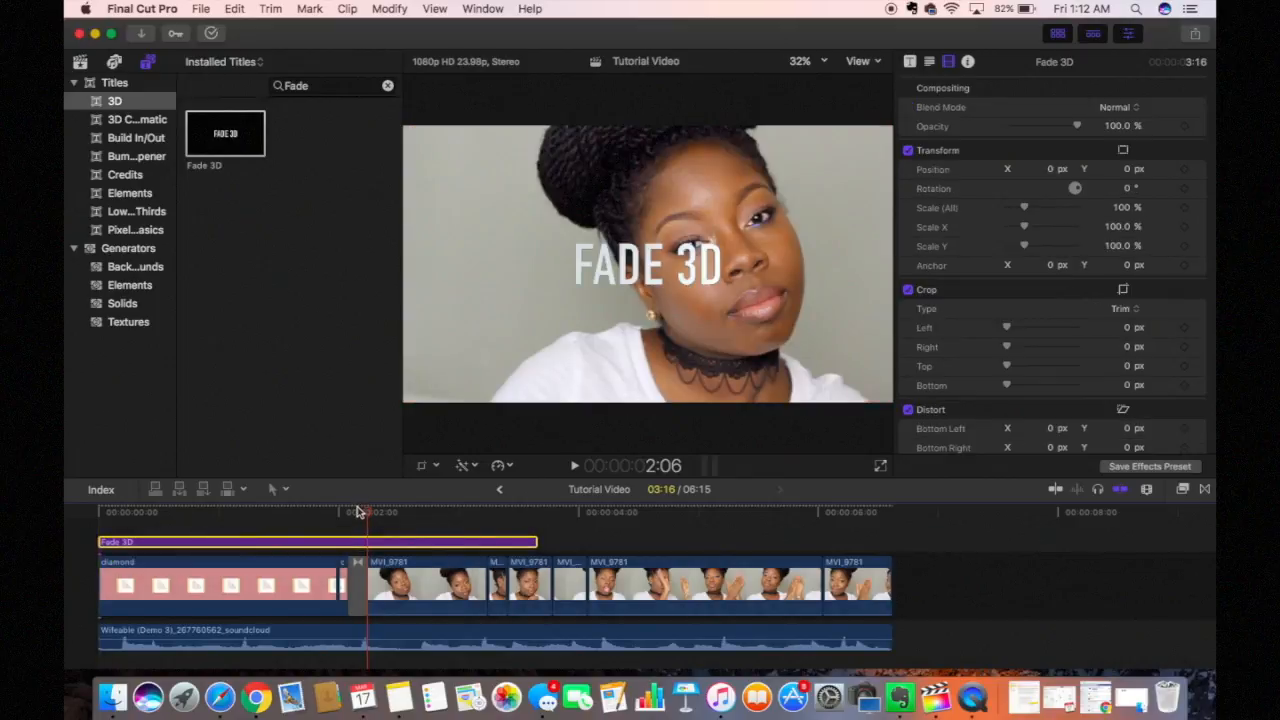
left_click(194, 519)
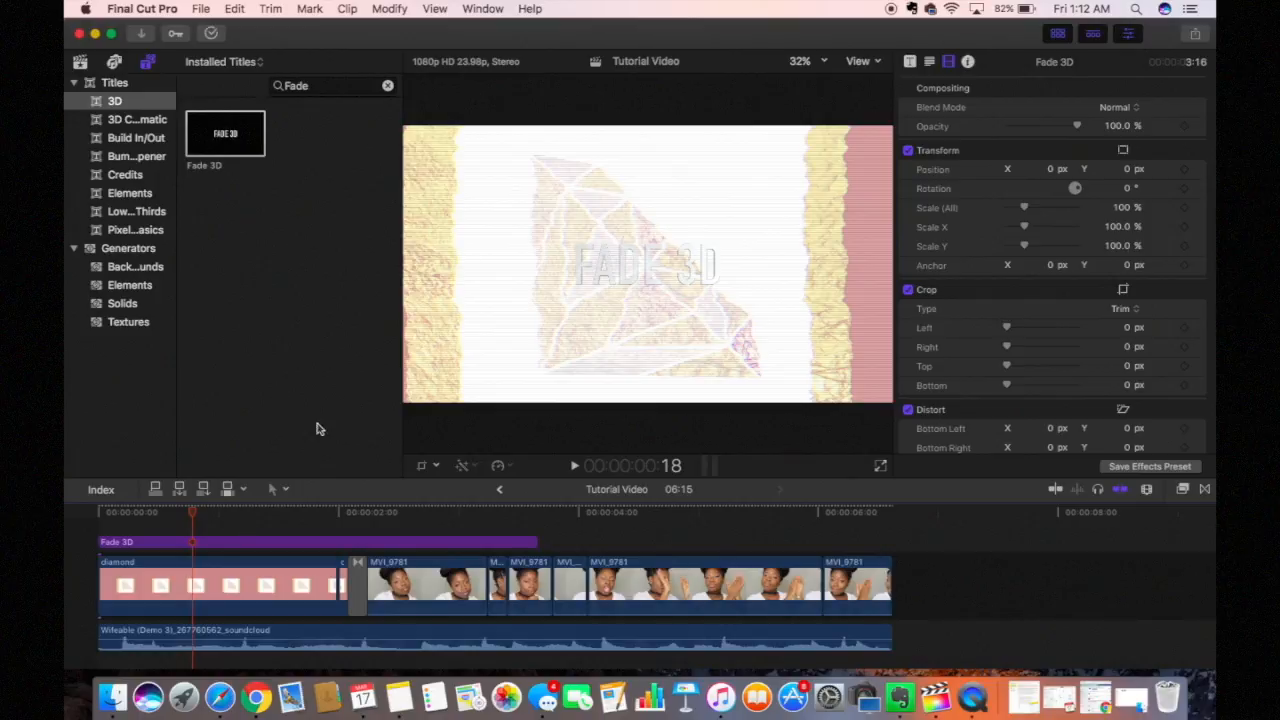
left_click(505, 541)
left_click_drag(536, 541, 344, 548)
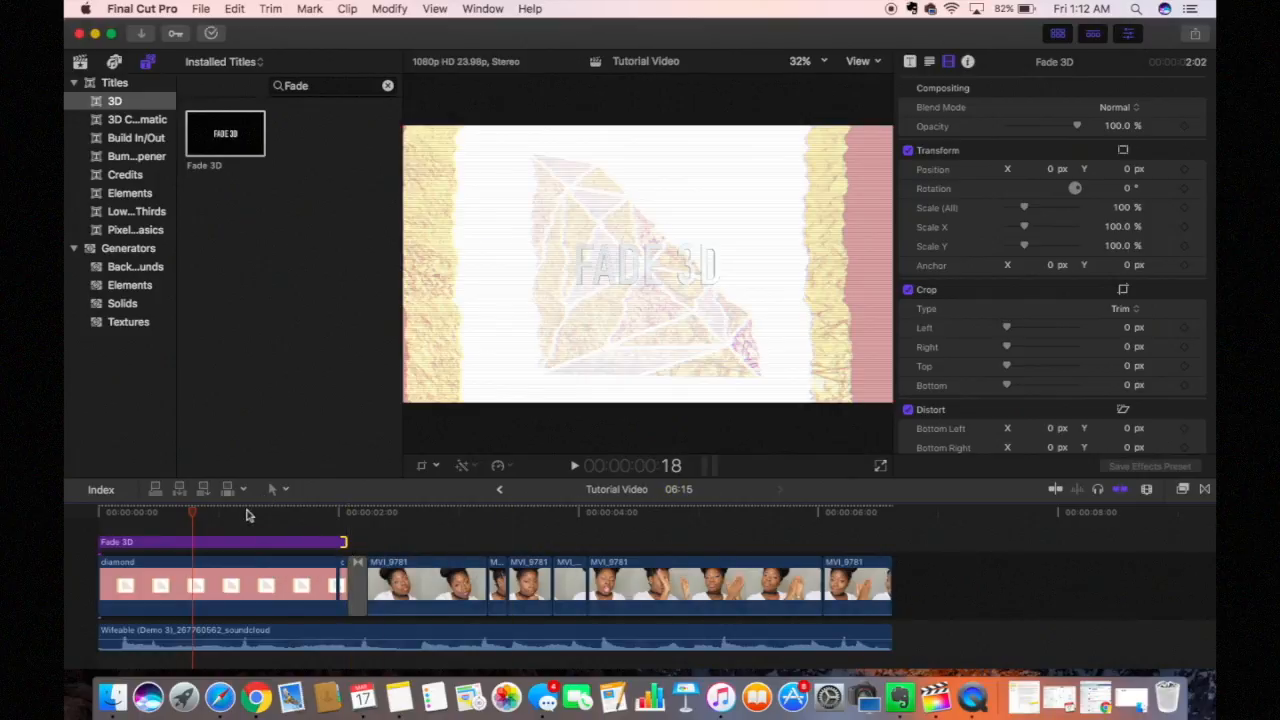
Step: Set the Fade 3D title's blend mode to Normal and review its fade, info and text settings
left_click(1096, 110)
mouse_move(1125, 12)
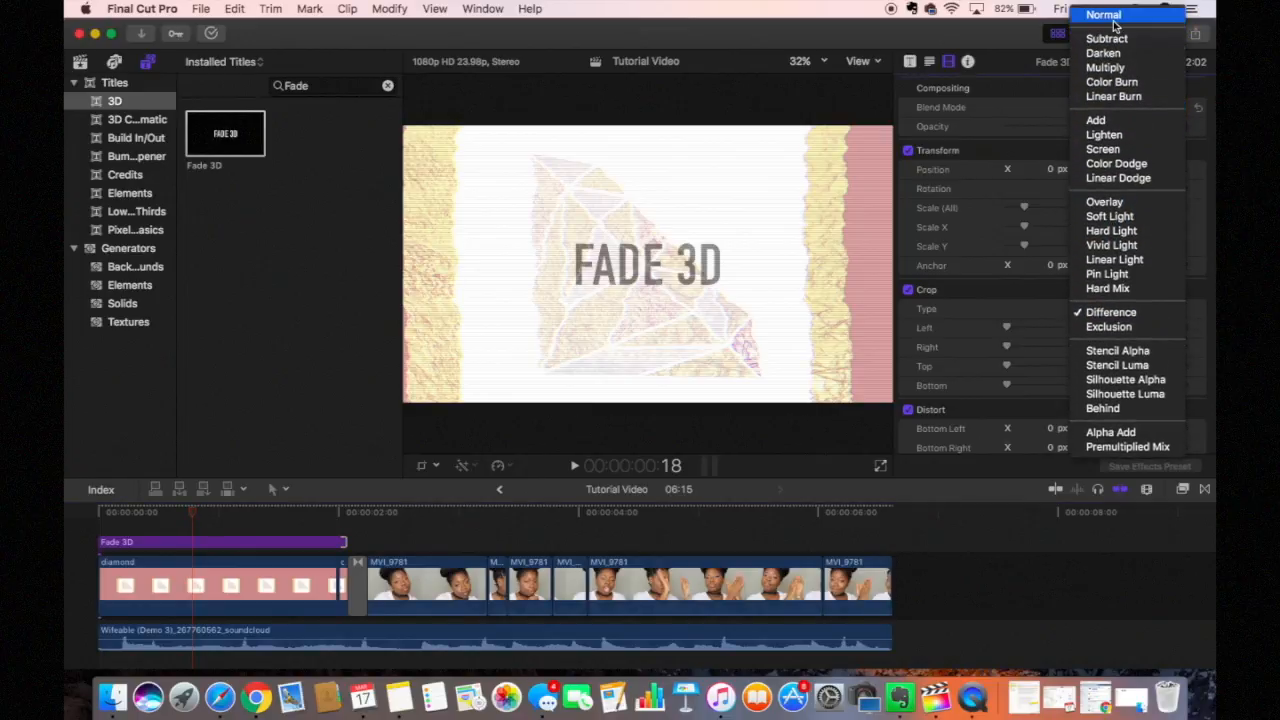
left_click(1106, 14)
left_click(910, 61)
left_click(1116, 145)
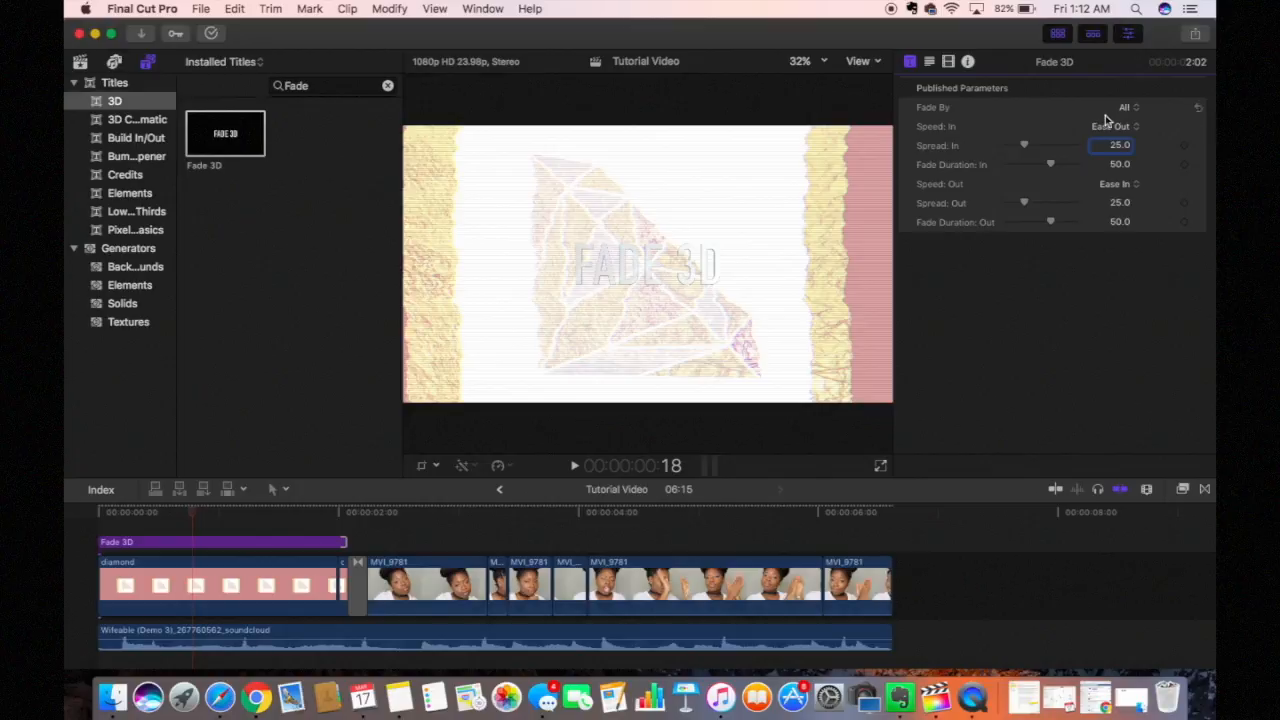
left_click(968, 63)
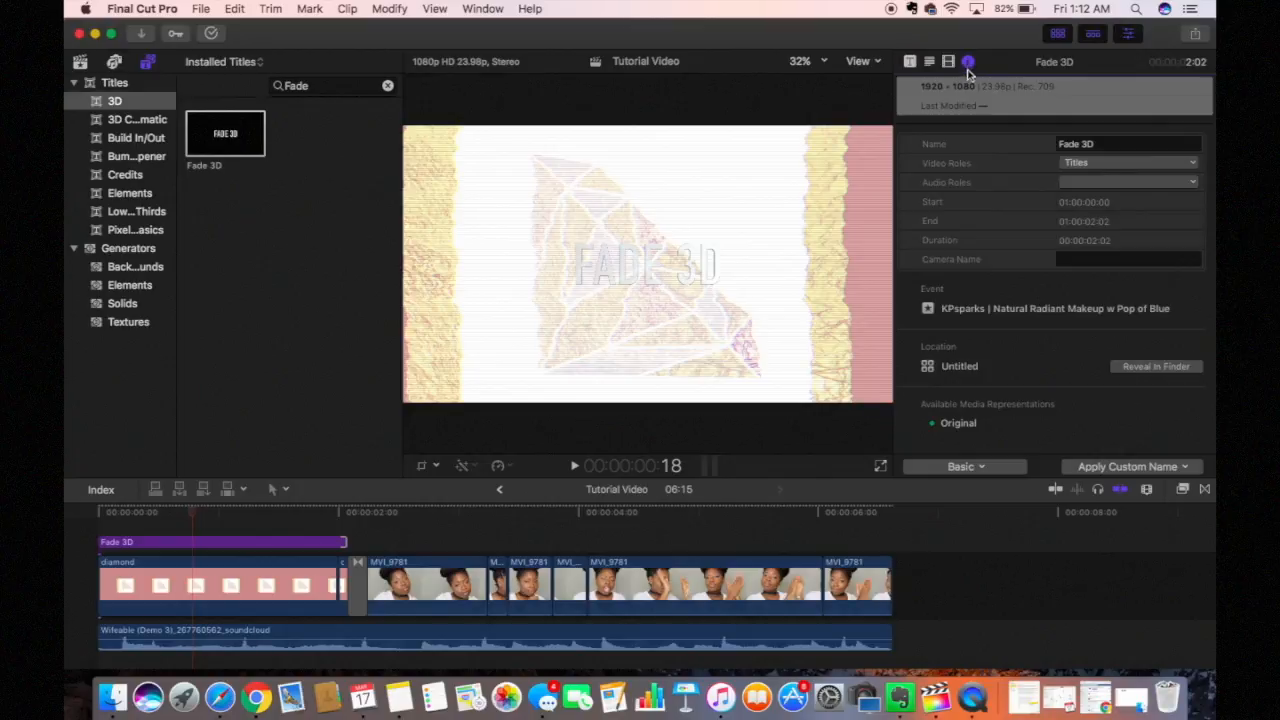
left_click(929, 61)
scroll(952, 134, "up", 5)
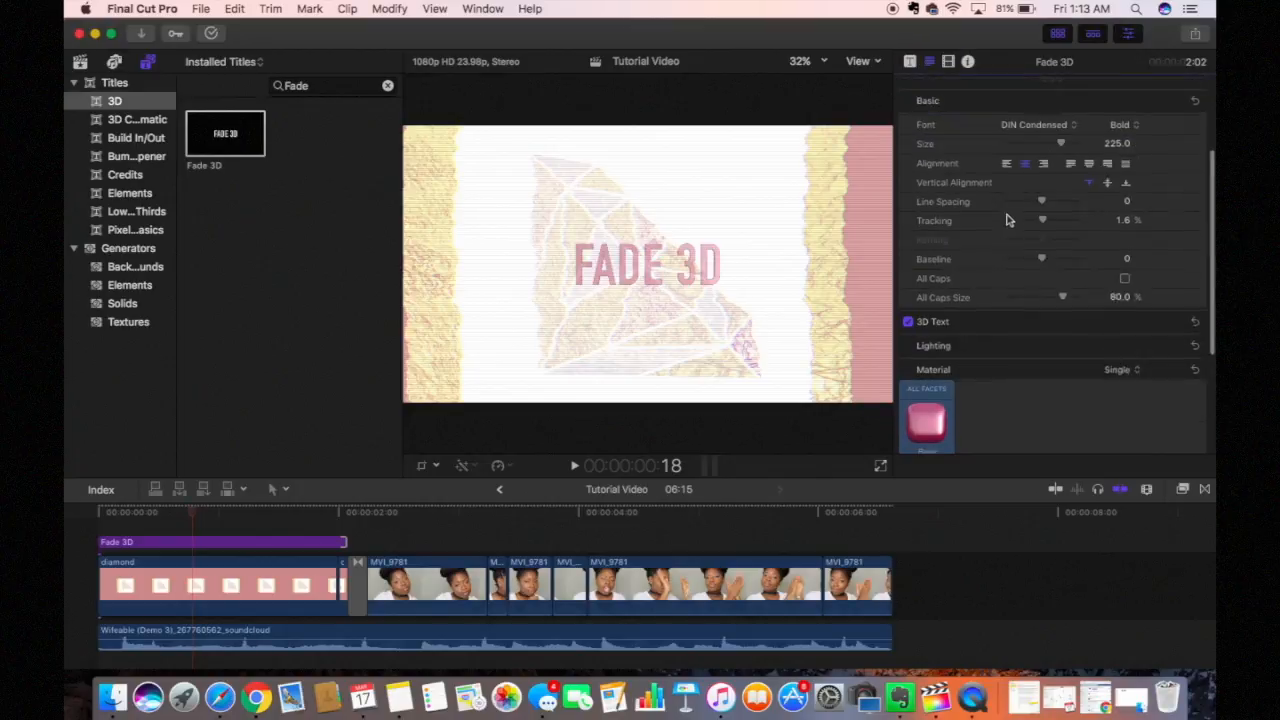
scroll(940, 120, "up", 3)
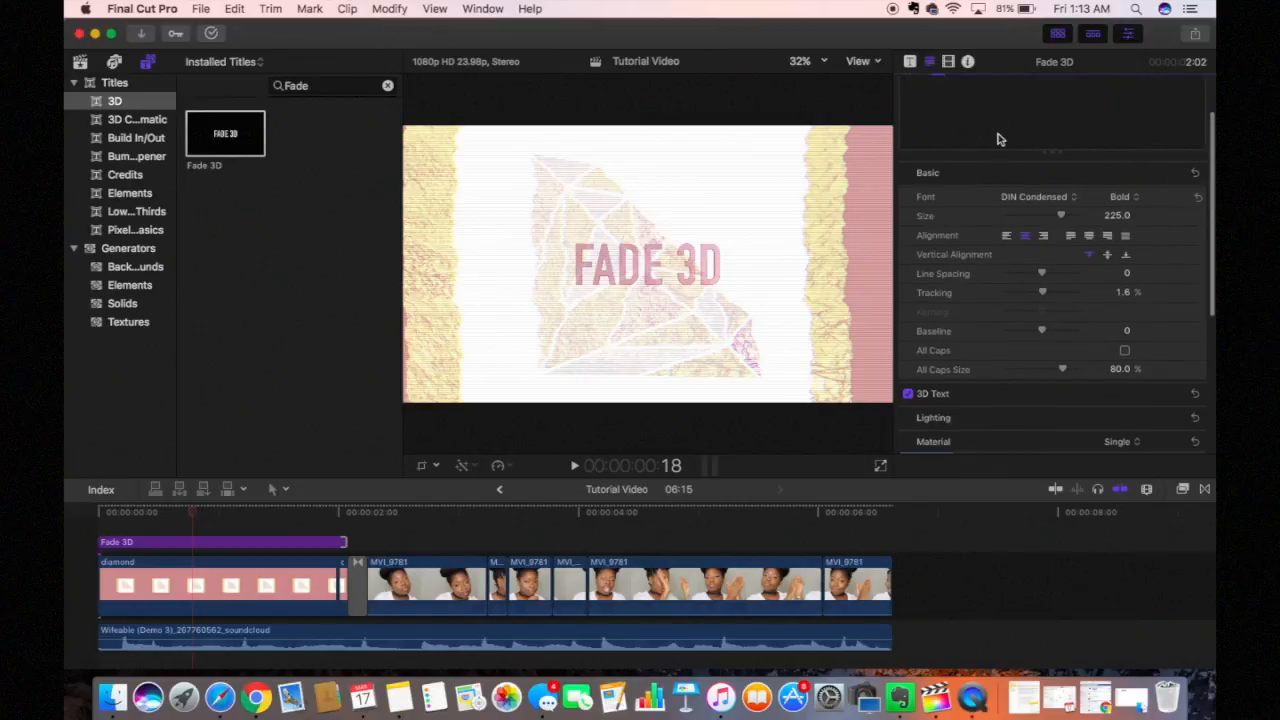
Step: Replace the title's FADE 3D wording with 'KPasparks'
scroll(1212, 101, "up", 3)
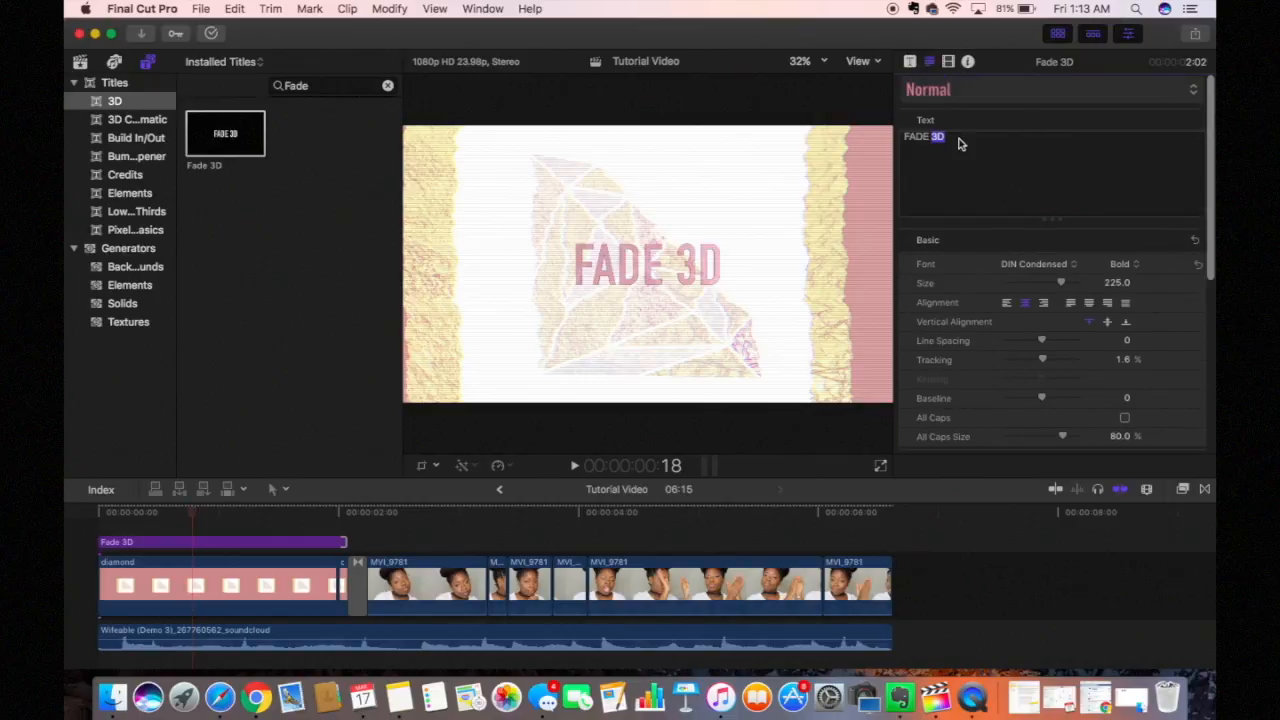
left_click_drag(958, 139, 885, 135)
type("KP")
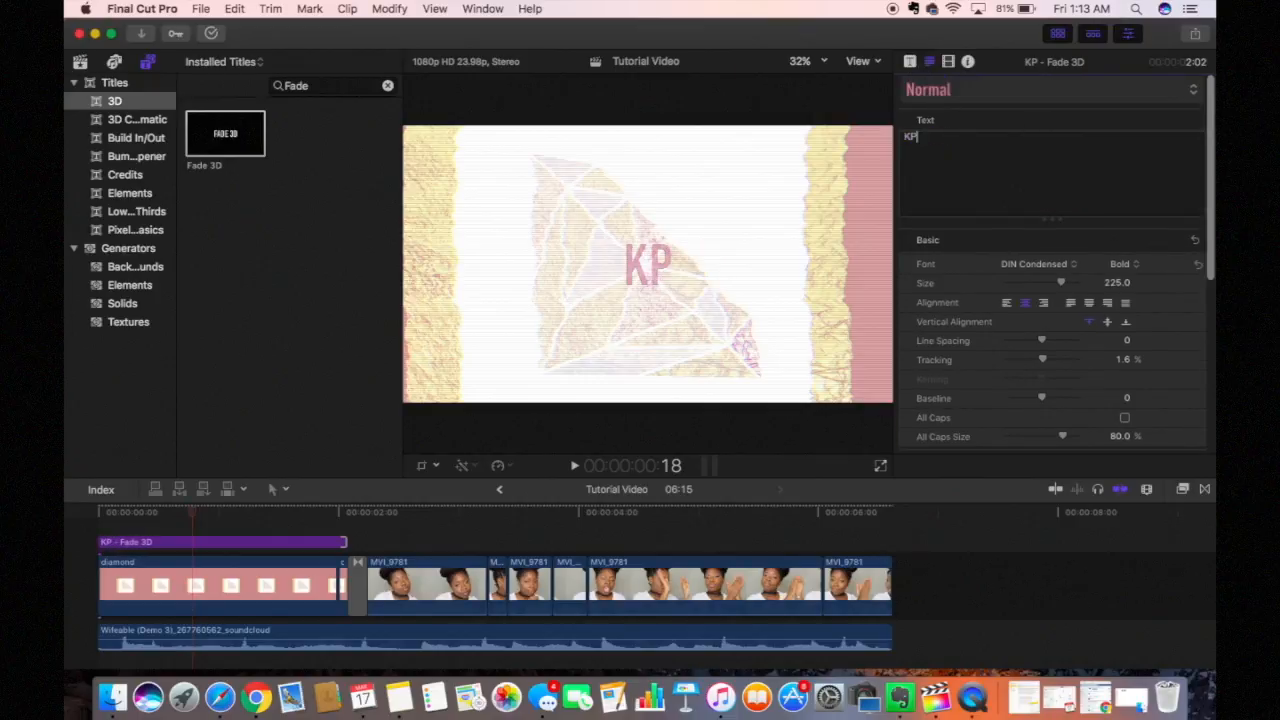
type("a")
type("sparks")
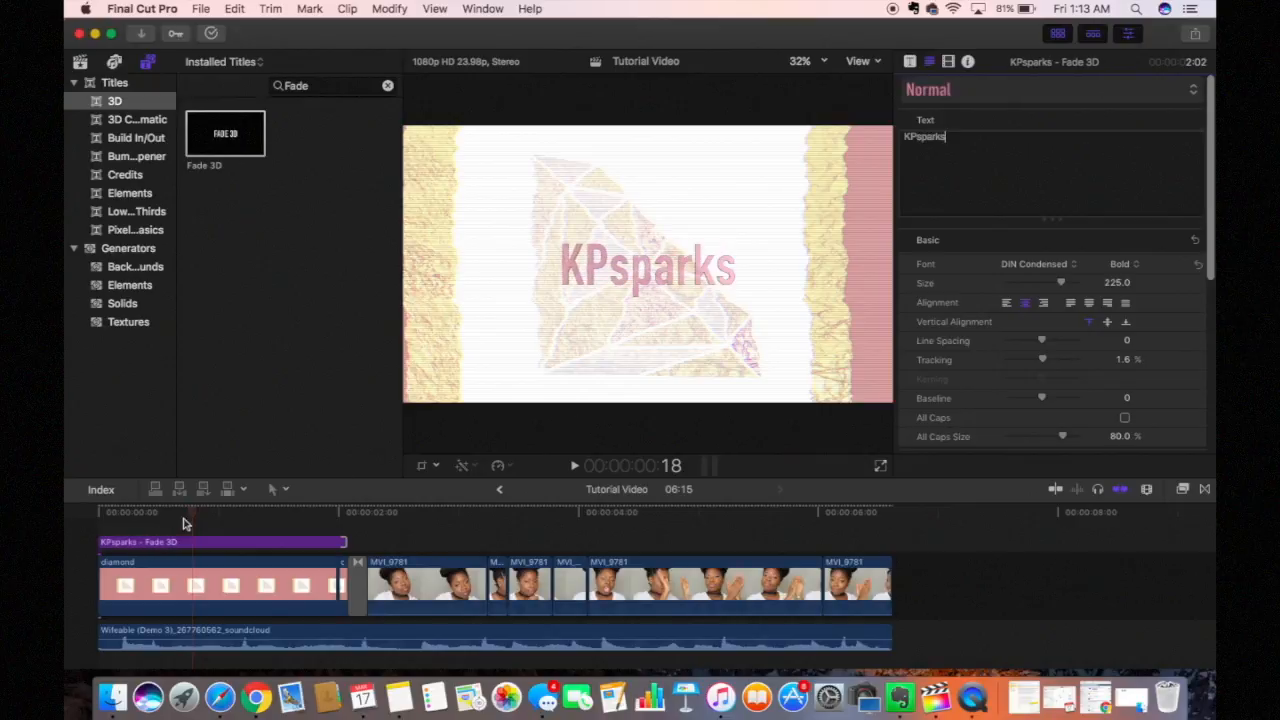
Step: Play the intro from the timeline start to preview the new title
left_click(88, 518)
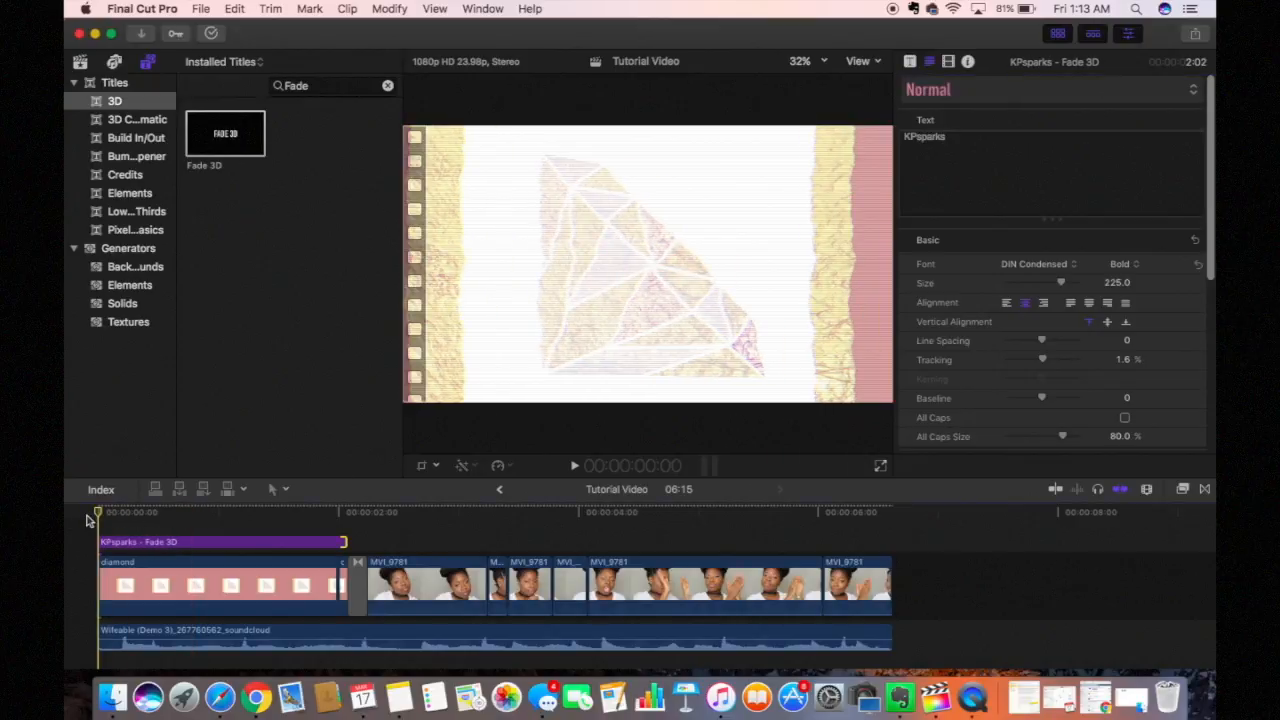
key("space")
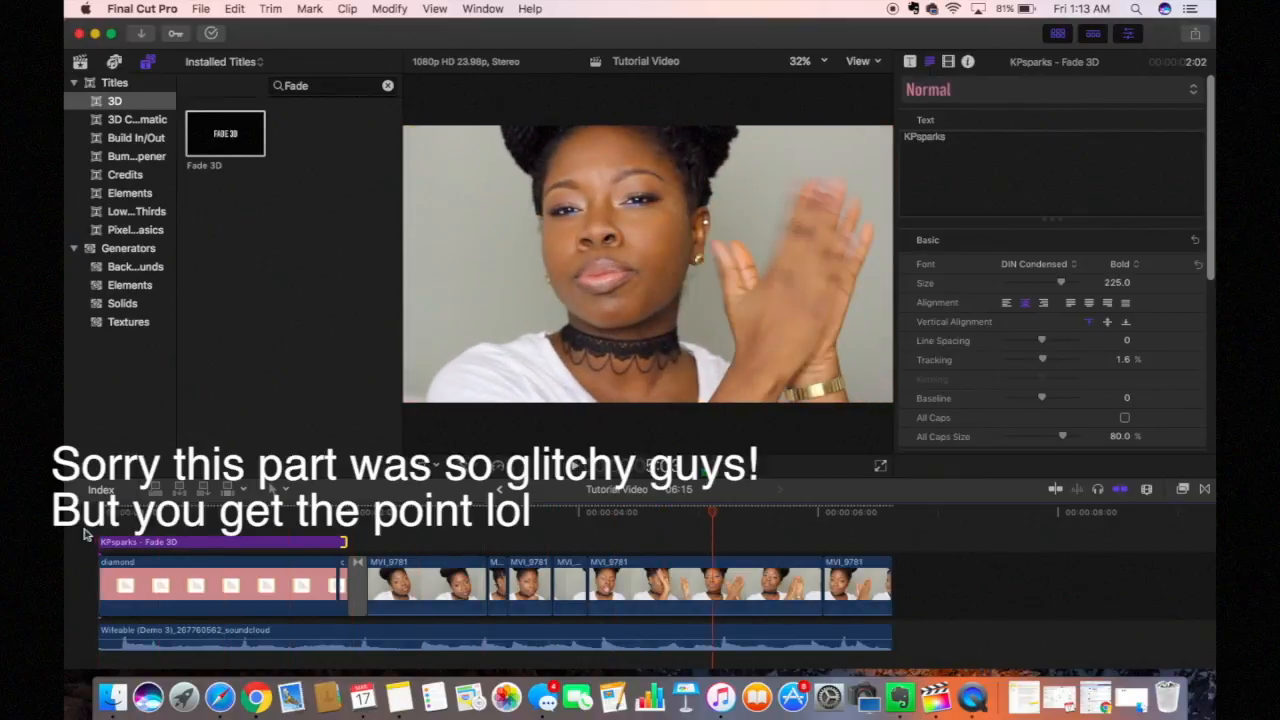
left_click(117, 512)
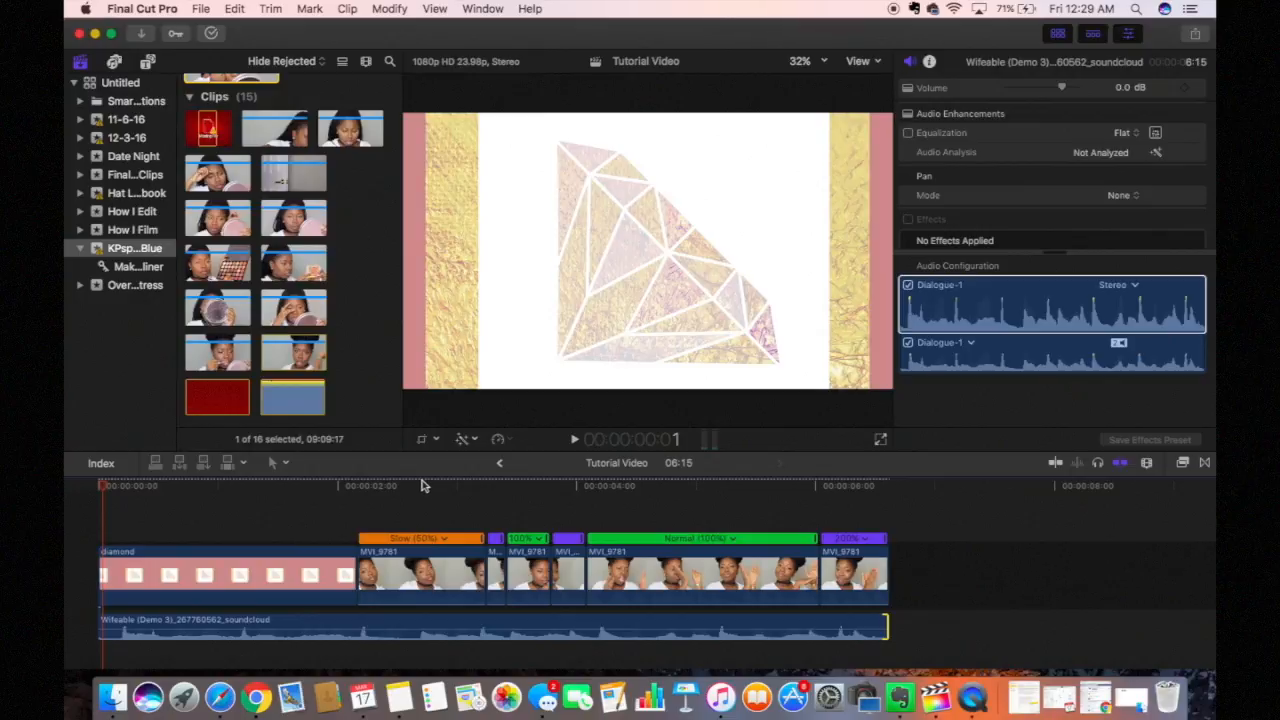
Step: Scrub through the talking-head clip, then bring up the Share destinations list
left_click(421, 485)
left_click_drag(421, 485, 506, 490)
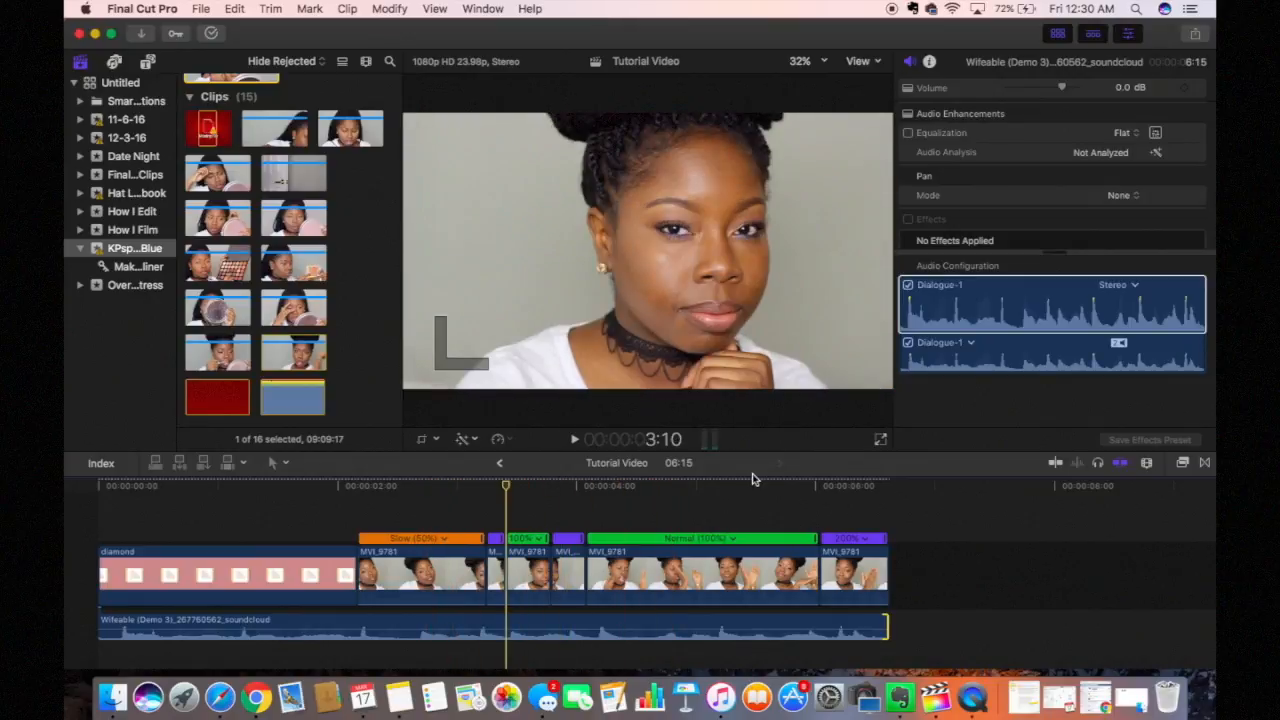
left_click(1195, 35)
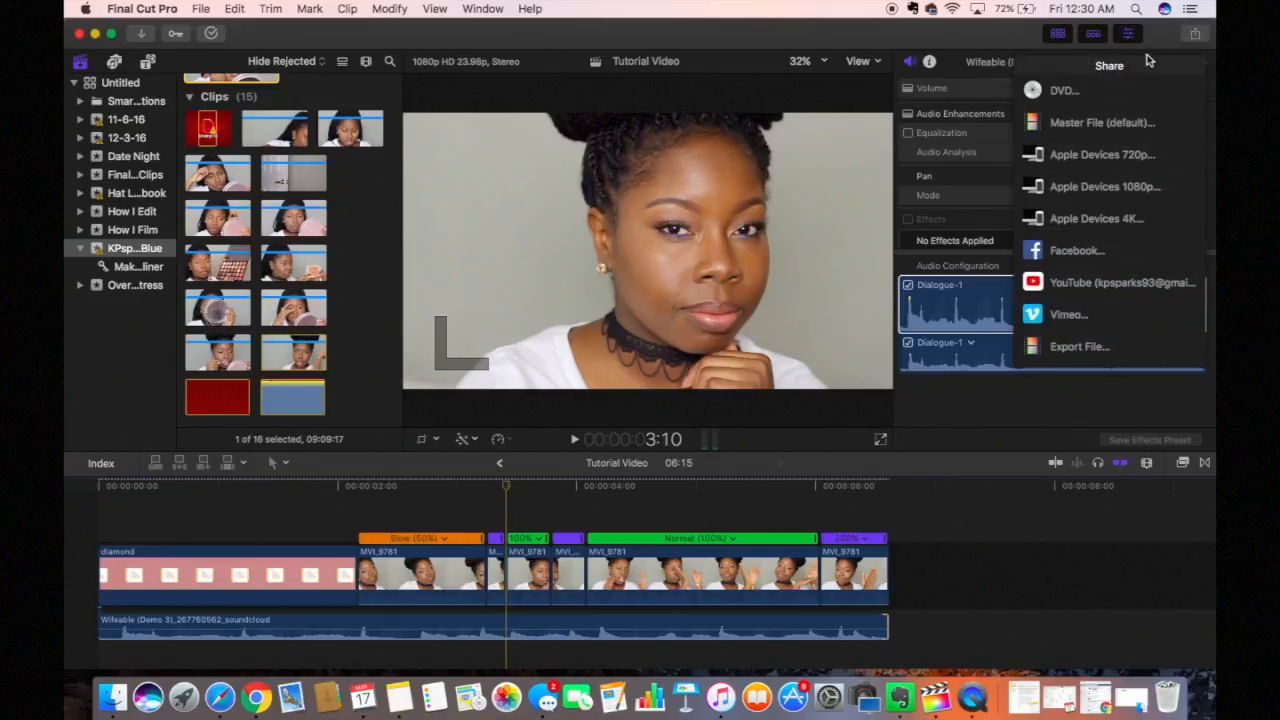
Step: Start a Master File (default) export, cancel it at the save sheet, then scrub toward the intro
left_click(1107, 130)
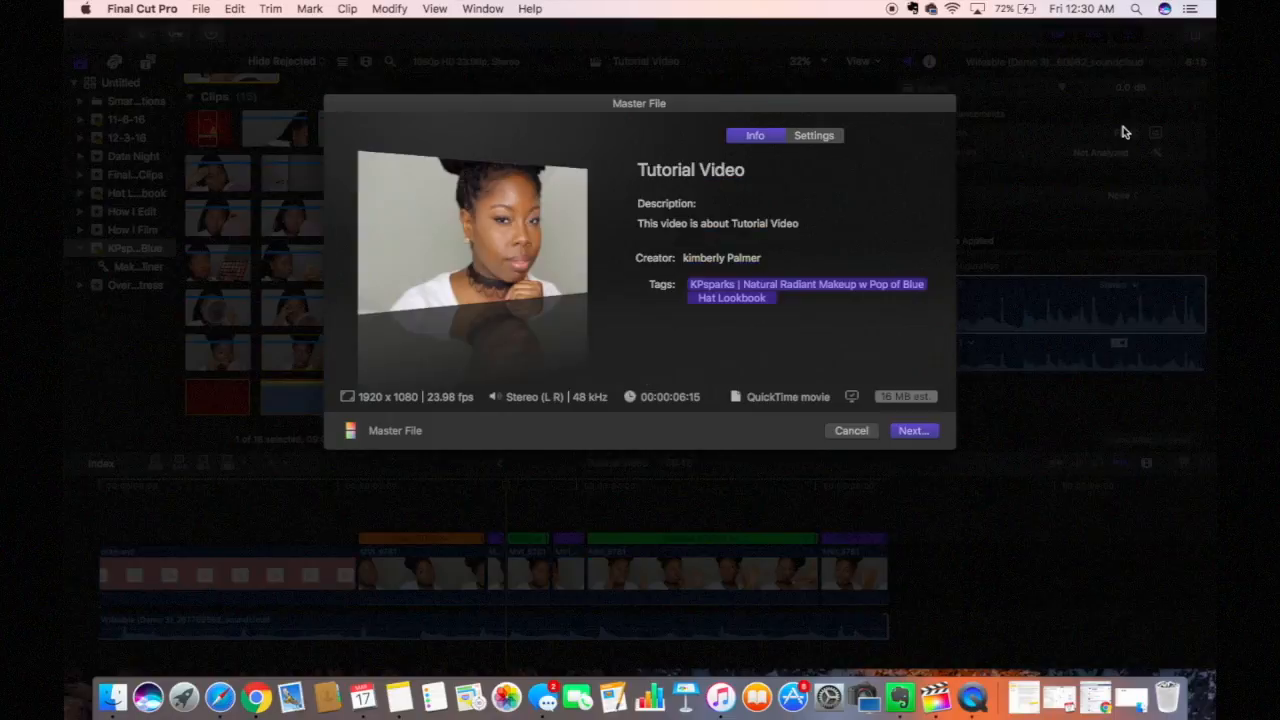
left_click(908, 431)
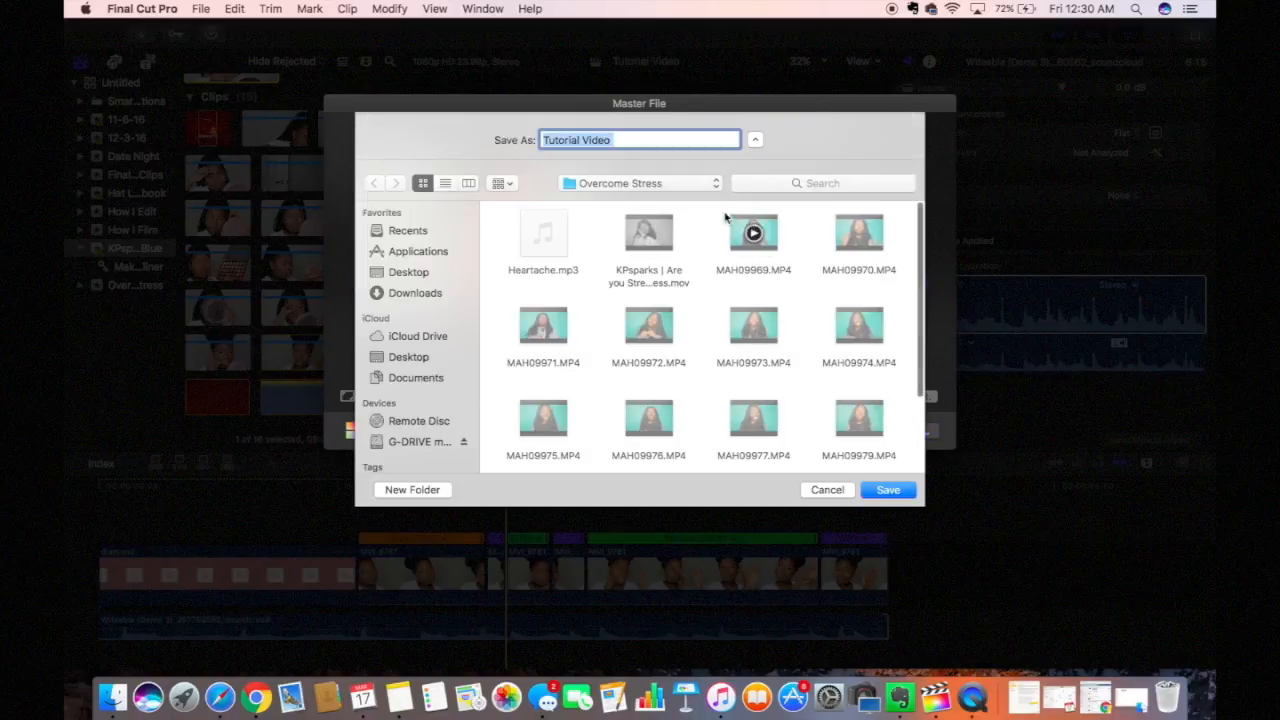
left_click(820, 495)
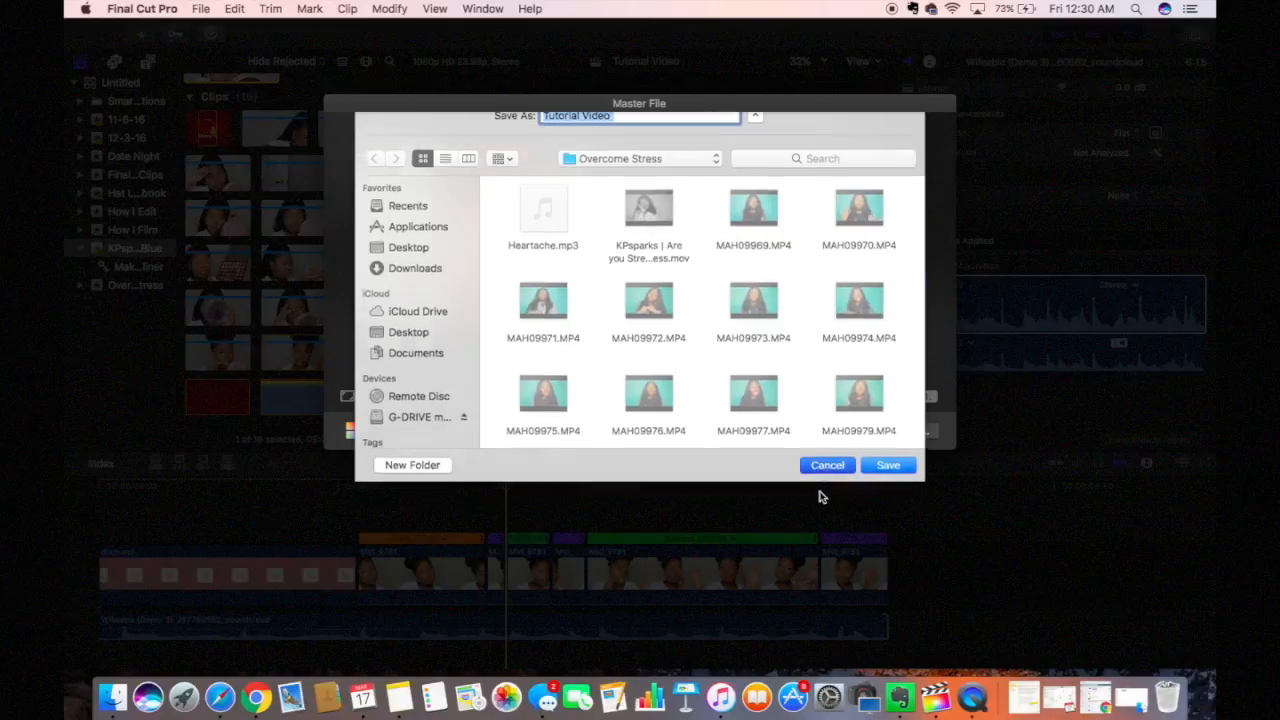
left_click(838, 433)
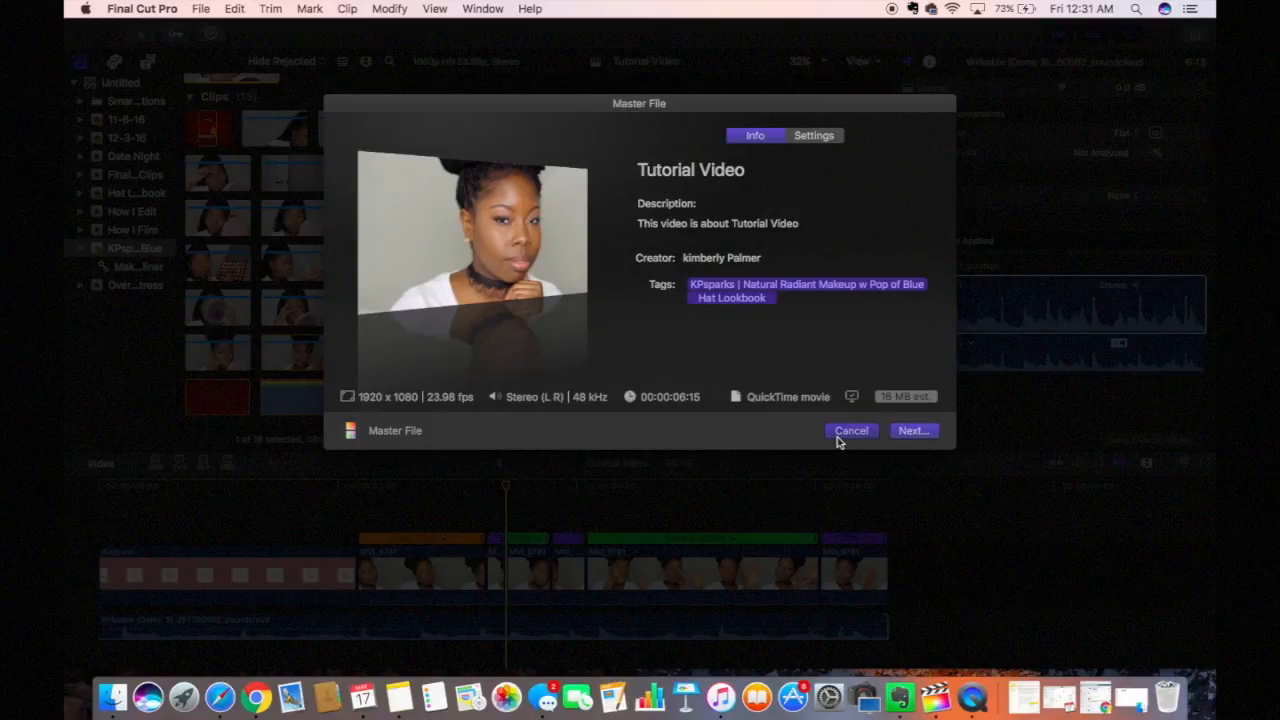
left_click_drag(506, 490, 701, 500)
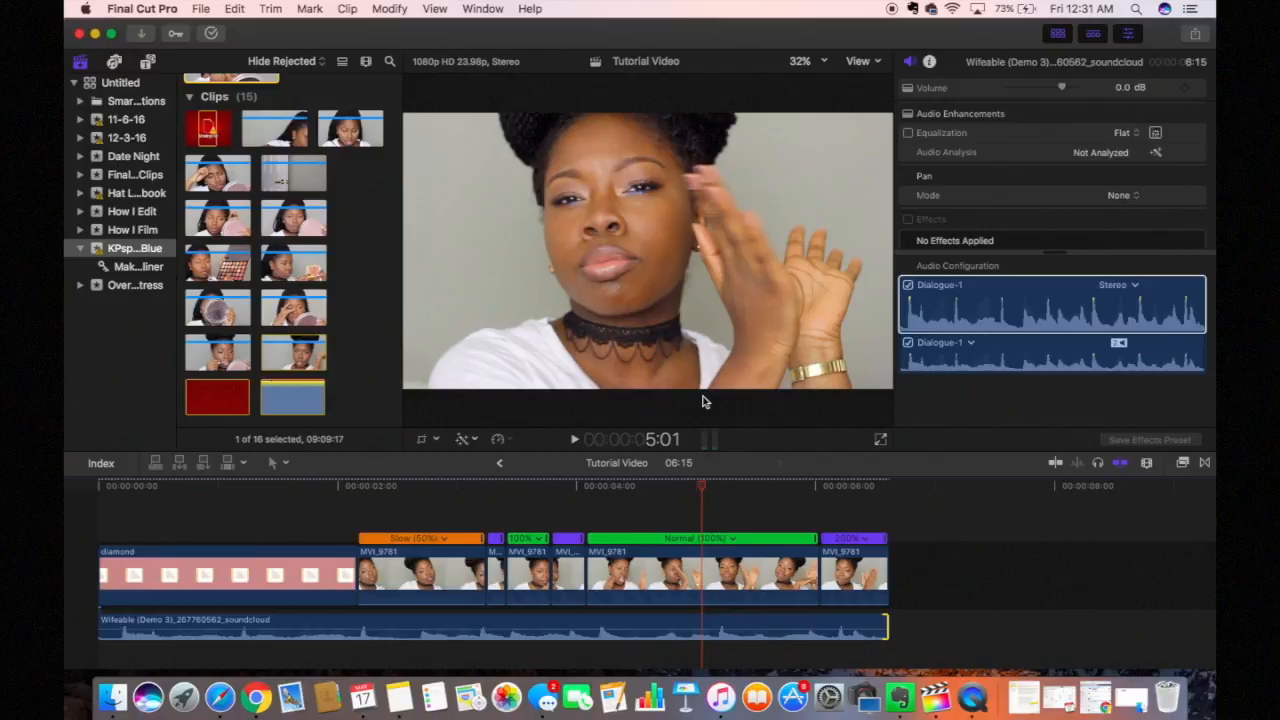
left_click_drag(702, 401, 636, 447)
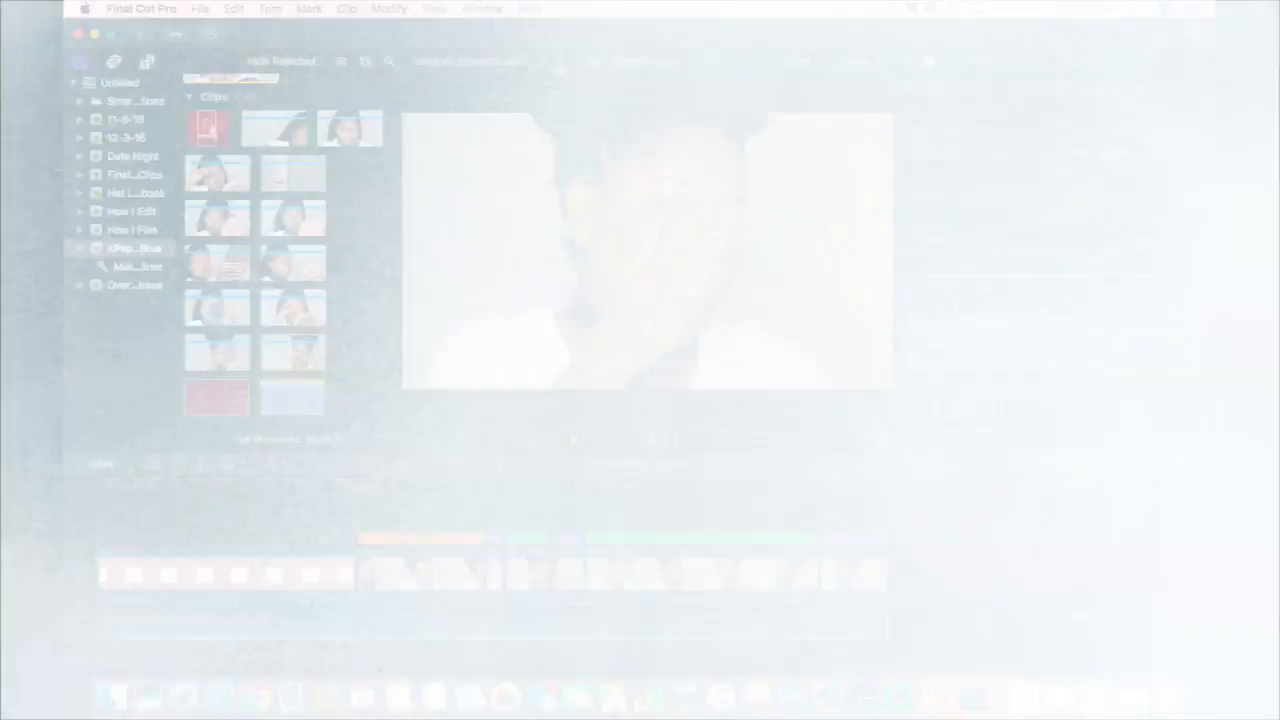